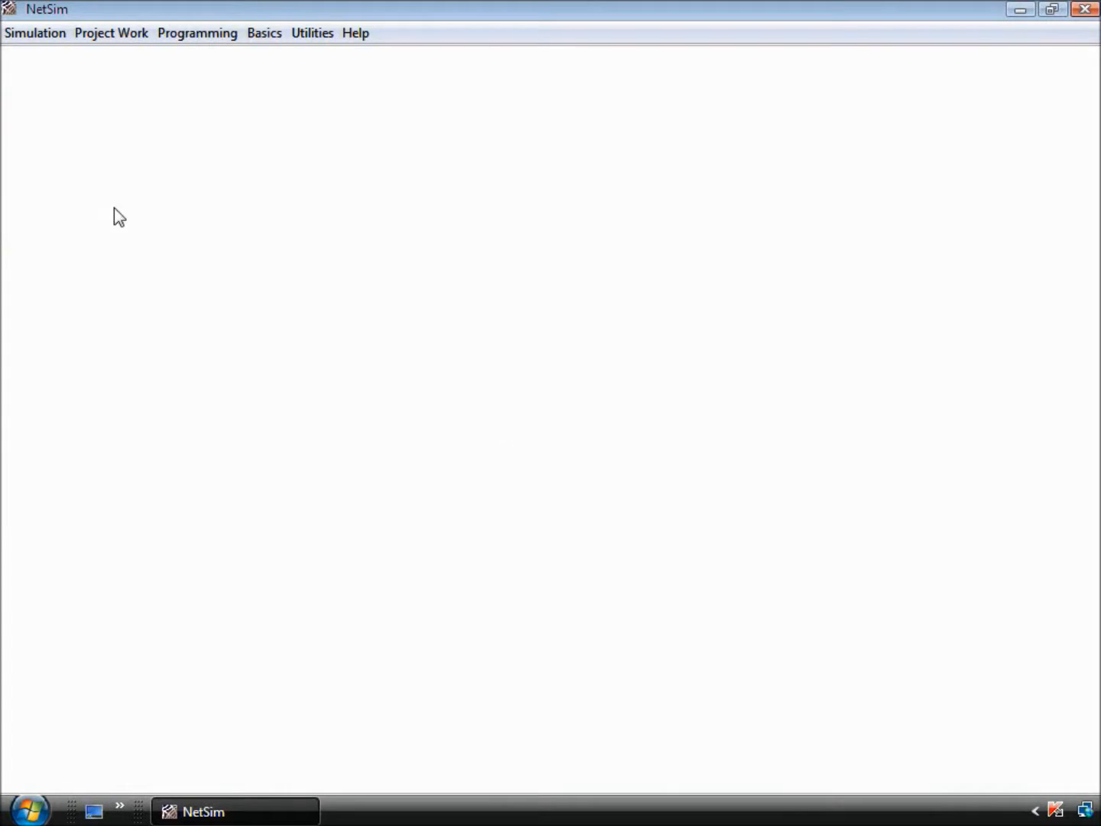
# Create a new MANET simulation from the Advanced Wireless Networks category
pyautogui.click(44, 35)
pyautogui.moveTo(115, 61)
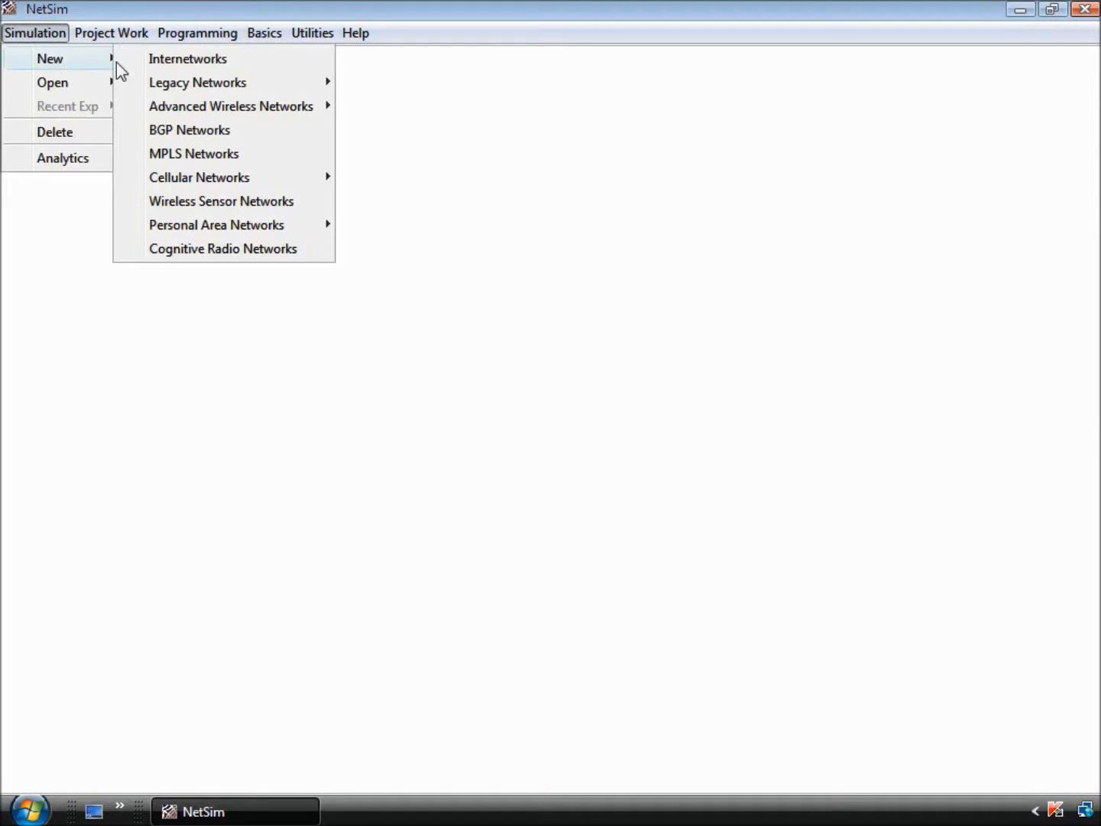
pyautogui.moveTo(248, 115)
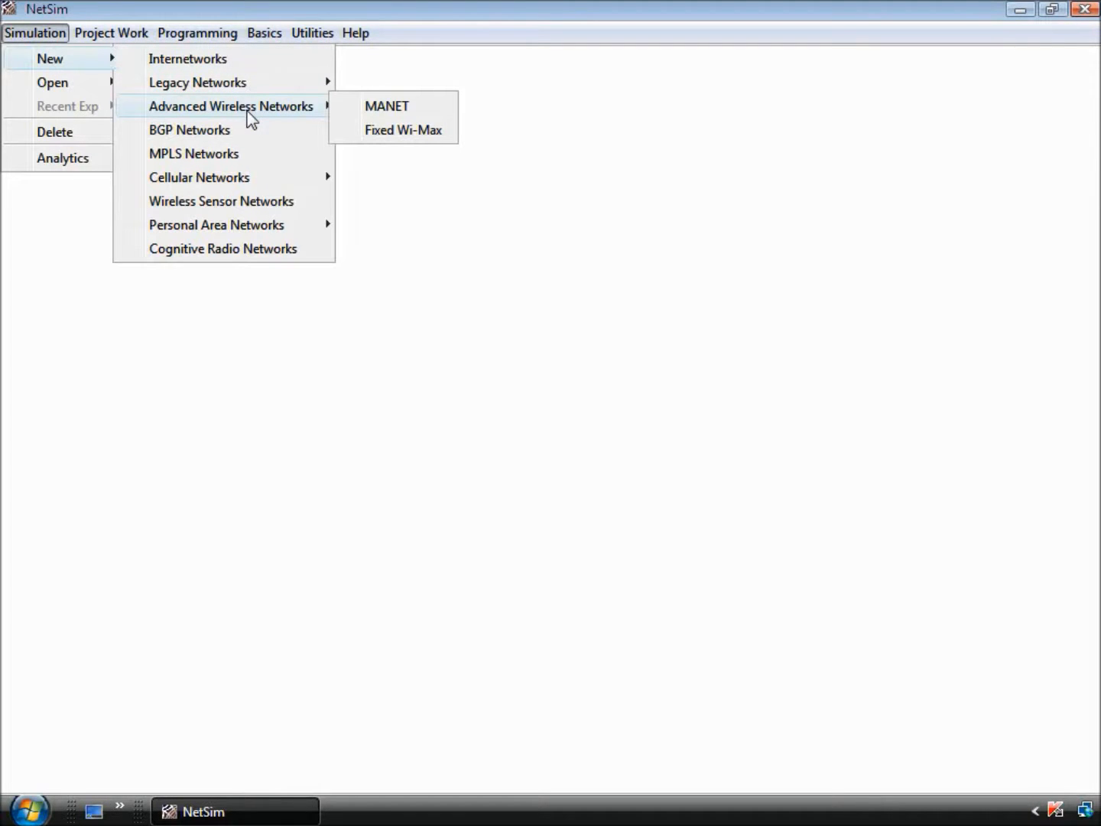
pyautogui.click(398, 106)
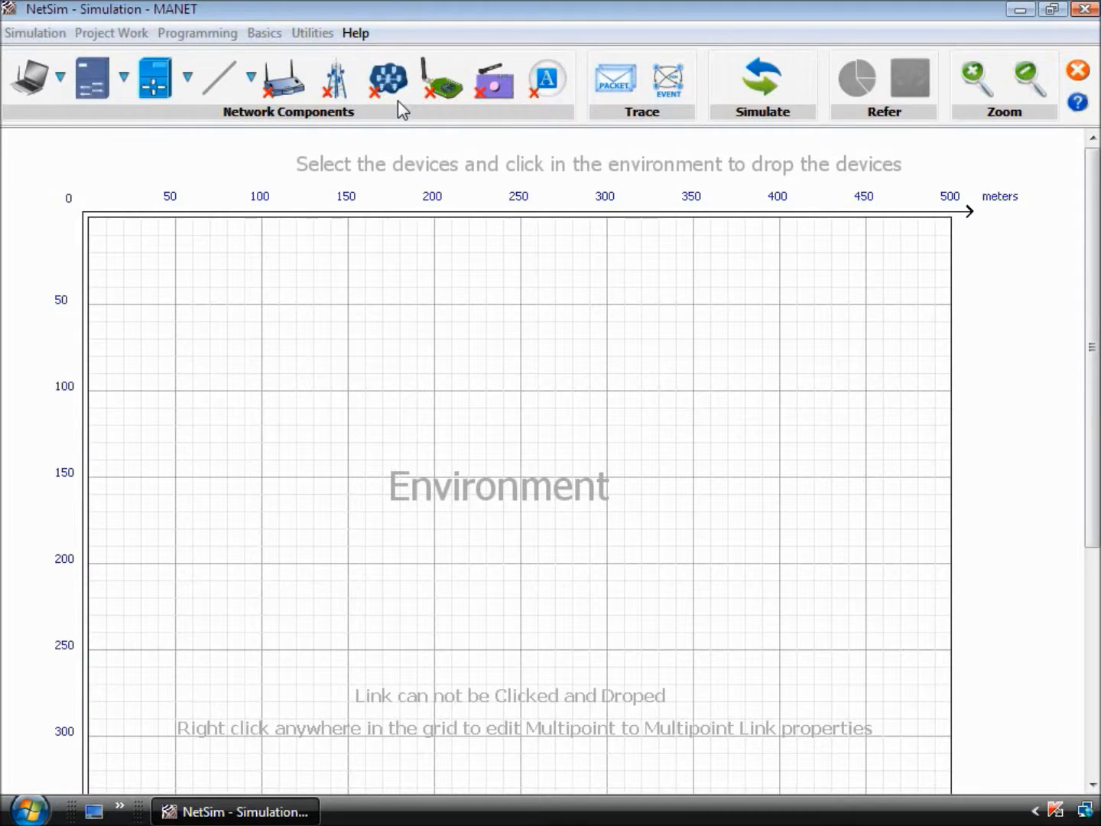
# Place three wireless nodes in the environment at about (81, 70), (205, 76) and (200, 195) meters
pyautogui.click(32, 80)
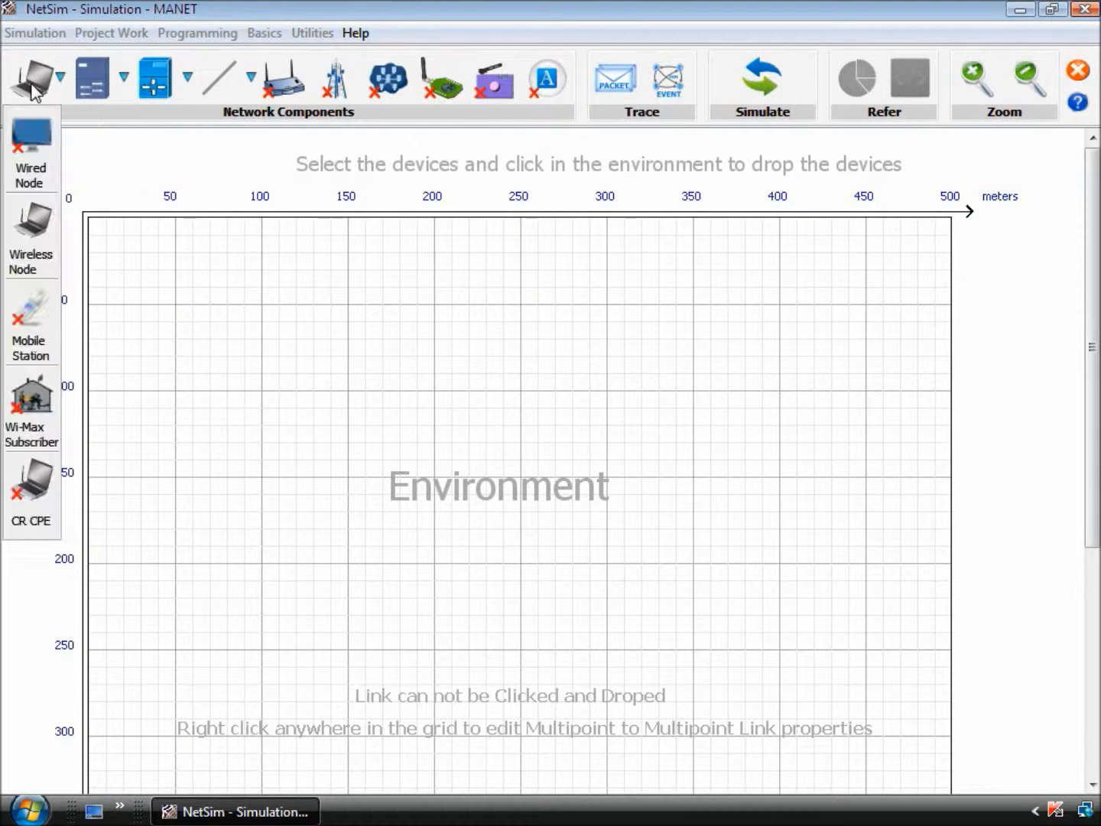
pyautogui.click(32, 231)
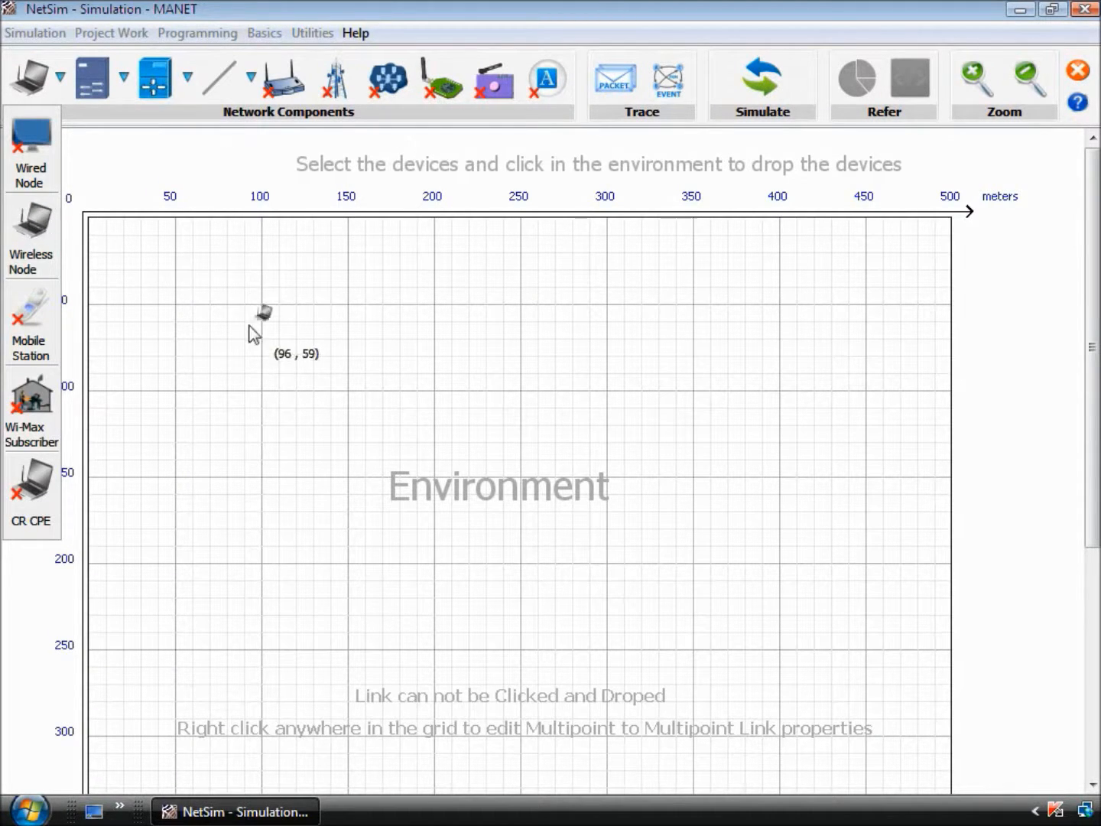
pyautogui.click(234, 344)
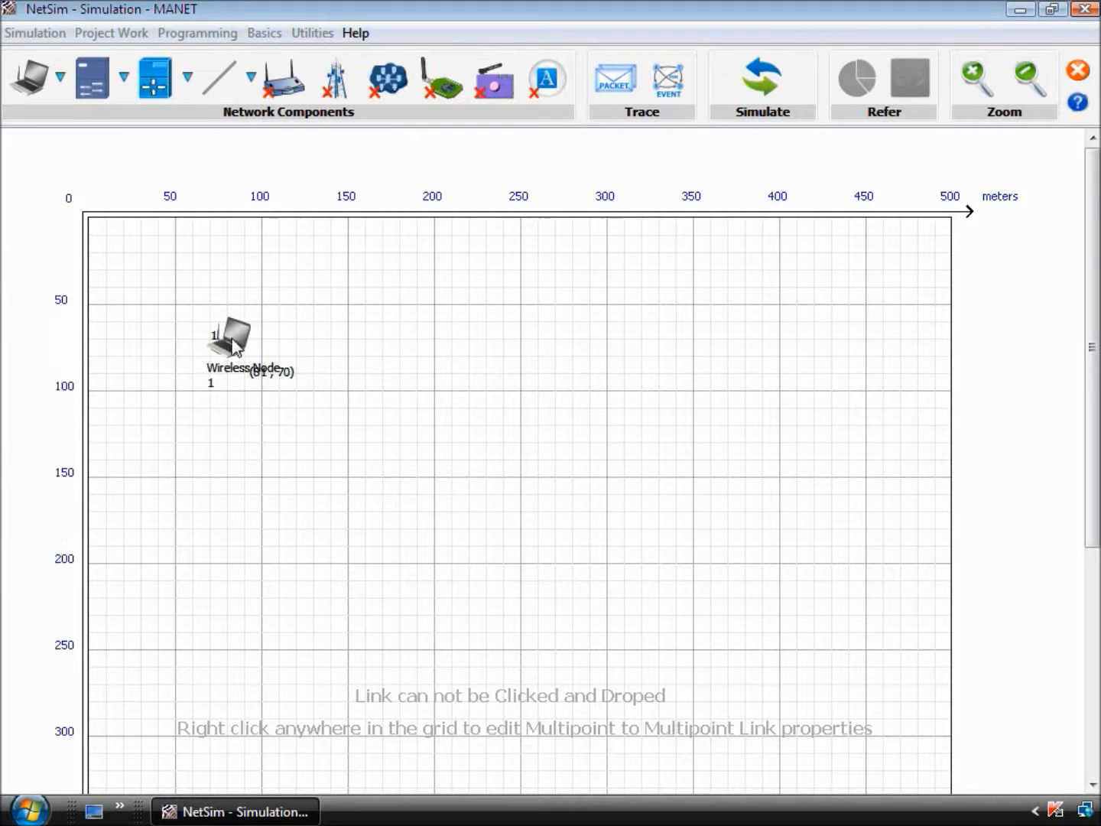
pyautogui.click(443, 349)
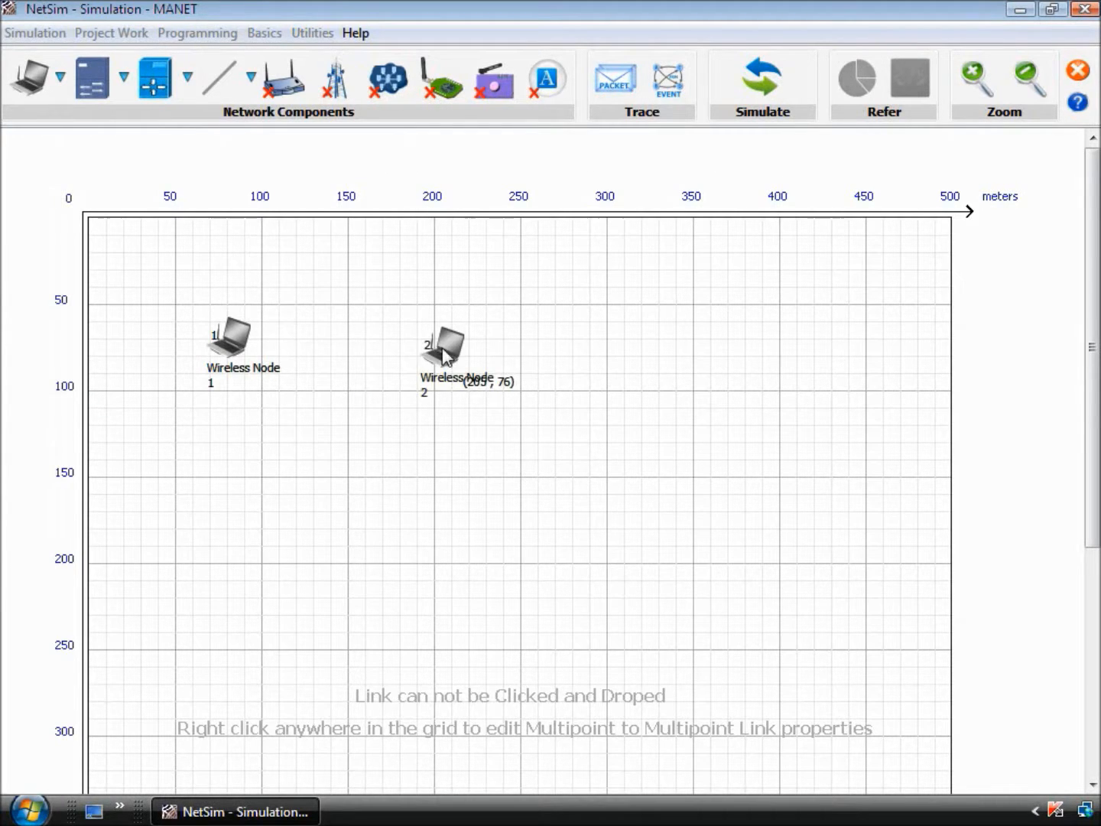
pyautogui.click(434, 554)
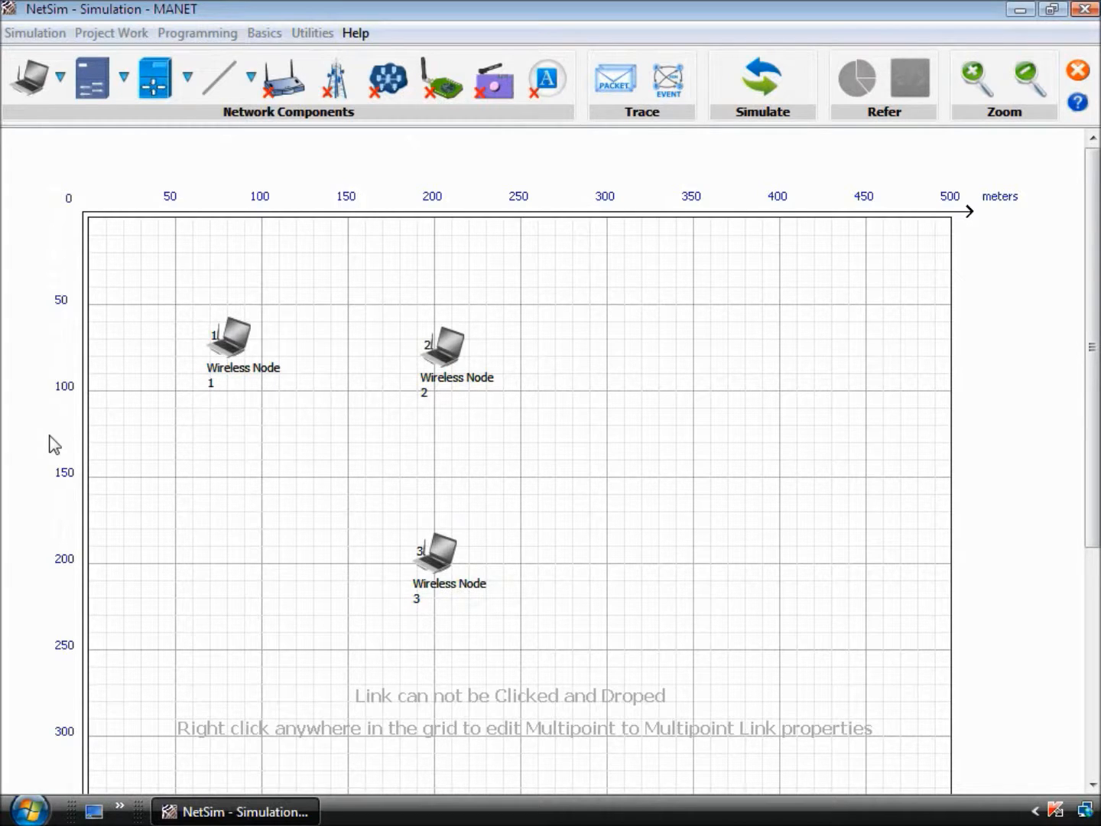
# Configure Wireless Node 1 to send Voice traffic to Wireless Node 3 with DSR routing, and accept the properties
pyautogui.rightClick(230, 334)
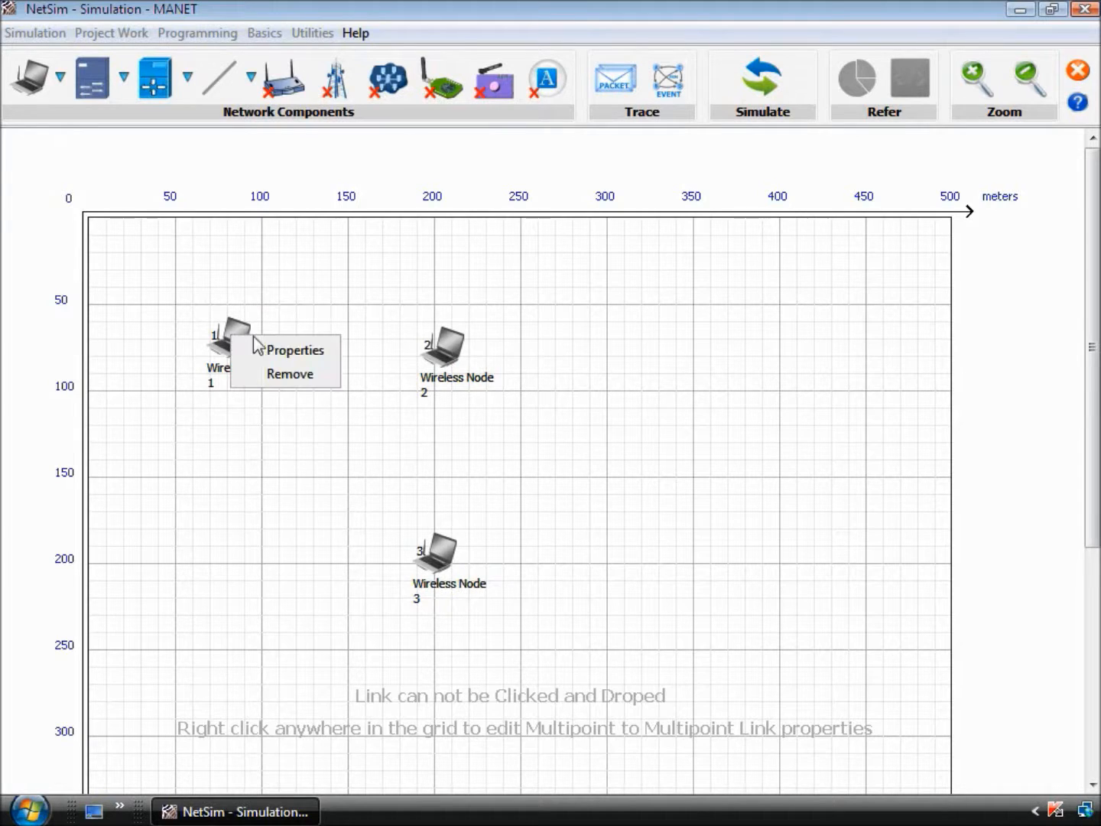
pyautogui.click(292, 352)
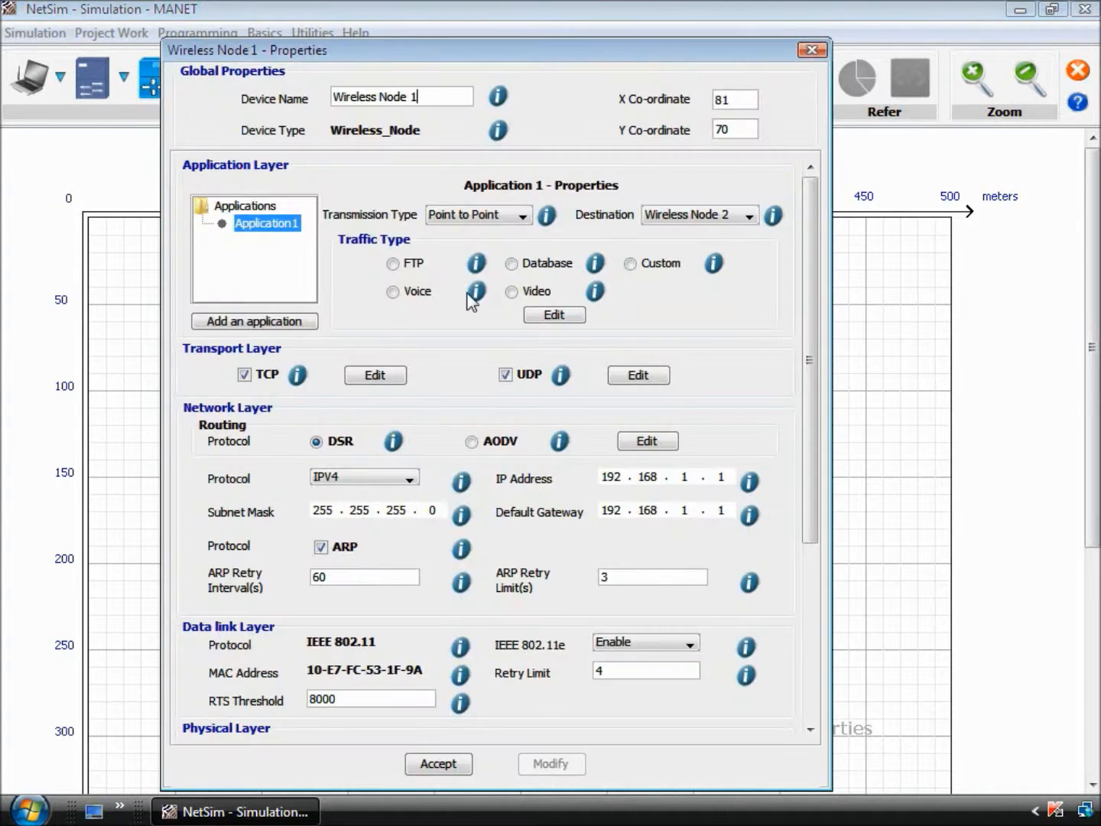
pyautogui.click(698, 216)
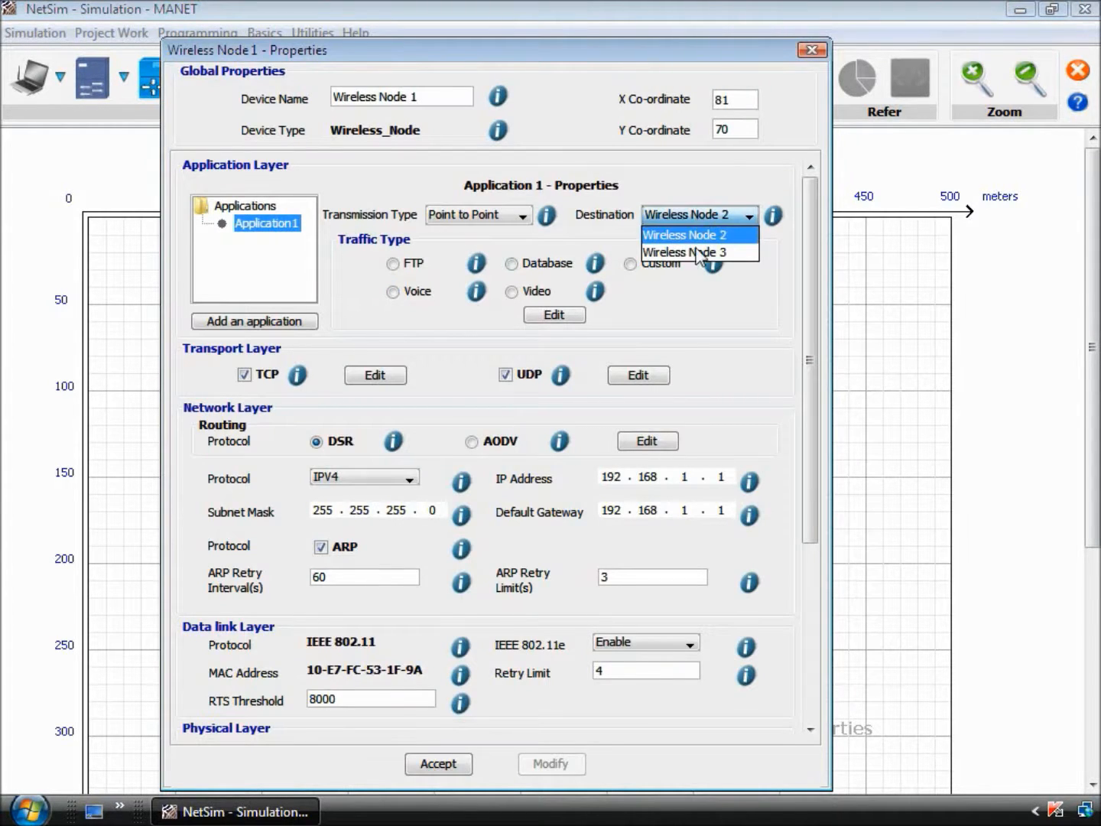
pyautogui.click(699, 253)
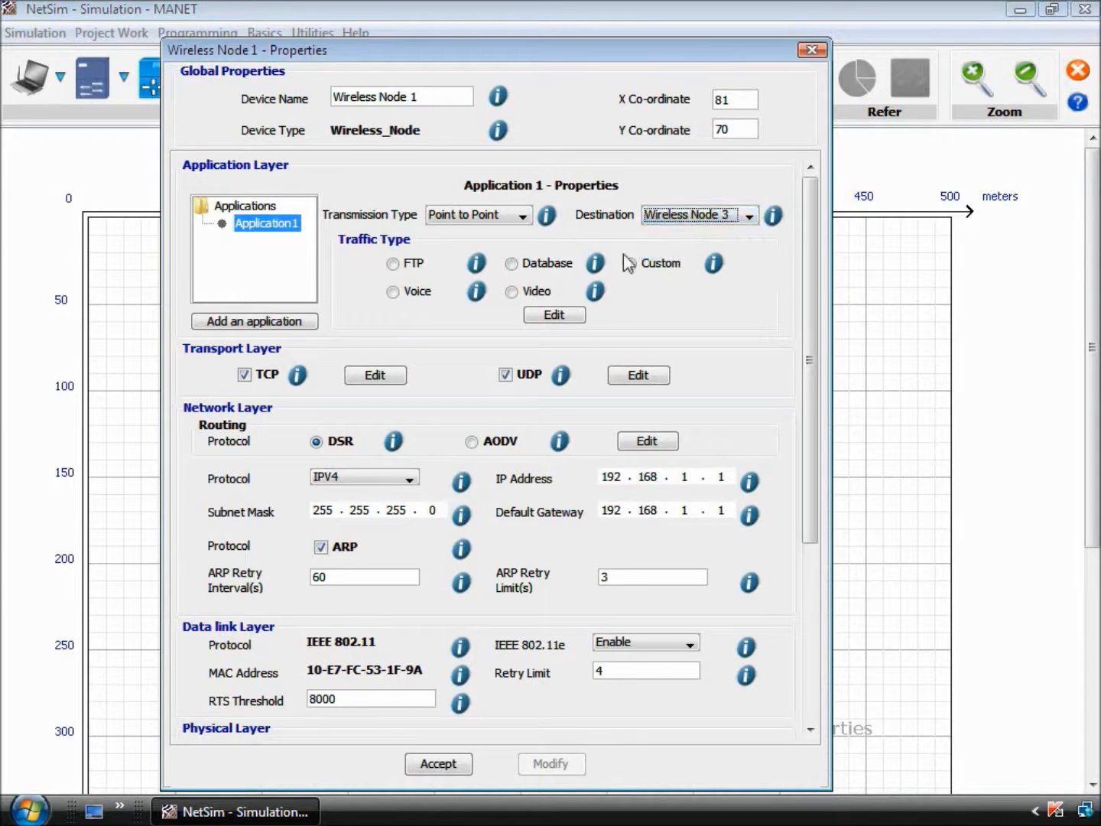
pyautogui.click(389, 291)
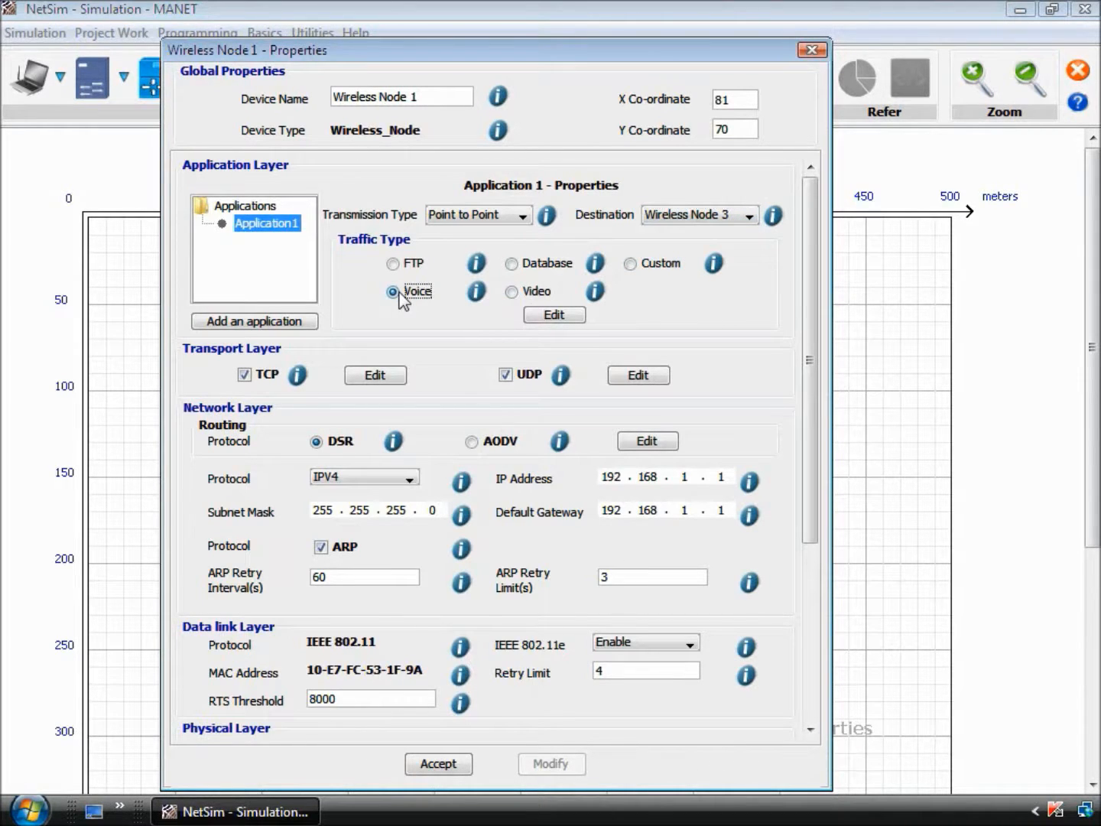
pyautogui.click(333, 444)
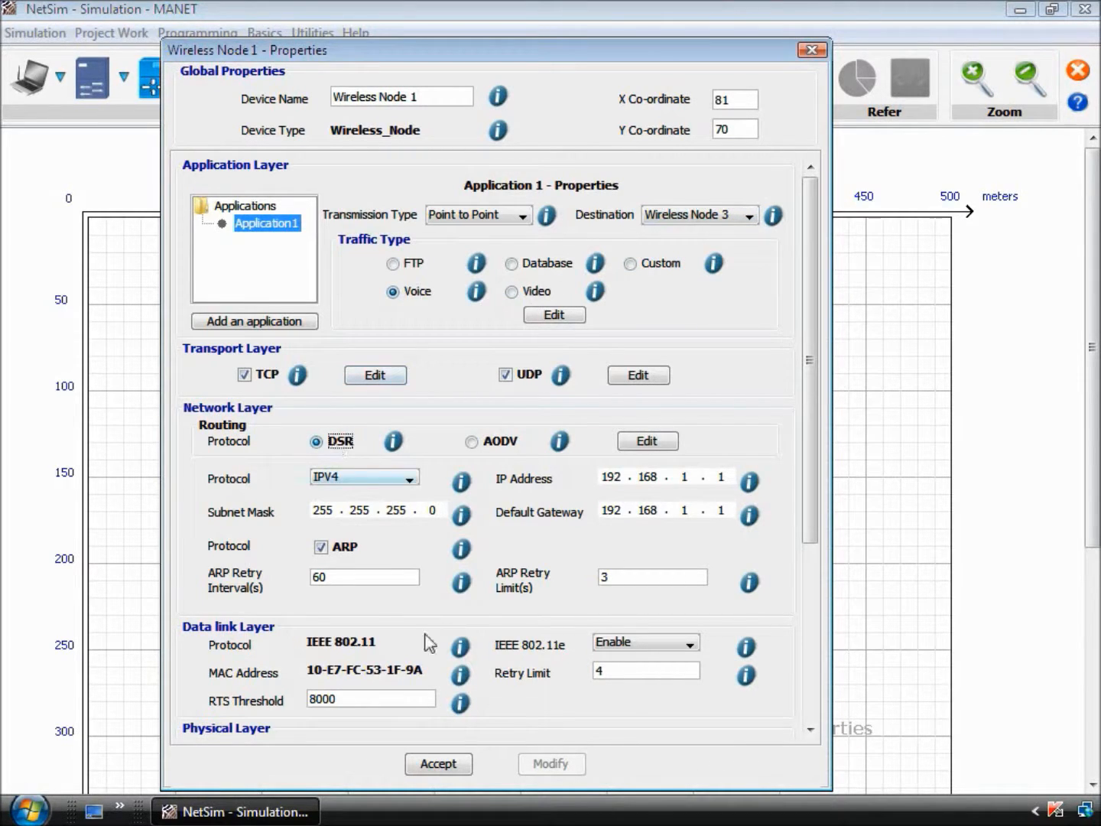
pyautogui.click(443, 768)
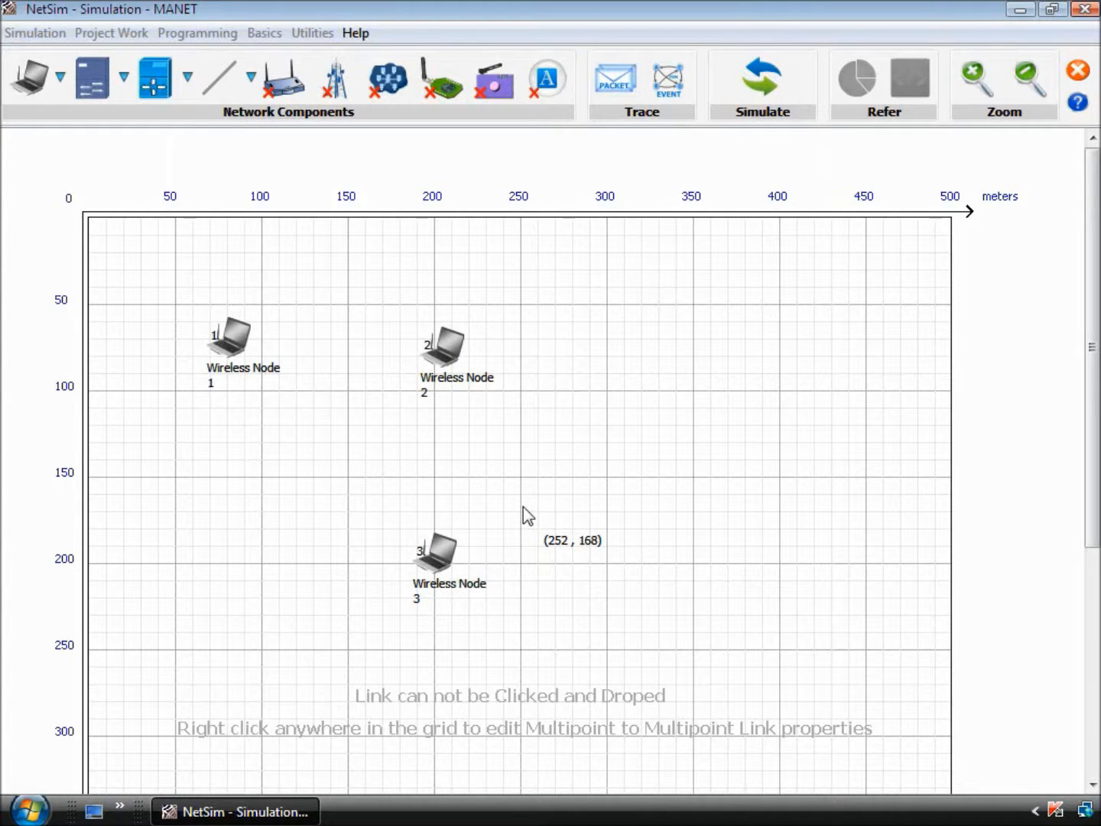
# Set the multipoint-to-multipoint link's path loss exponent to 3.5 and fading figure to 0, and accept the properties
pyautogui.rightClick(573, 452)
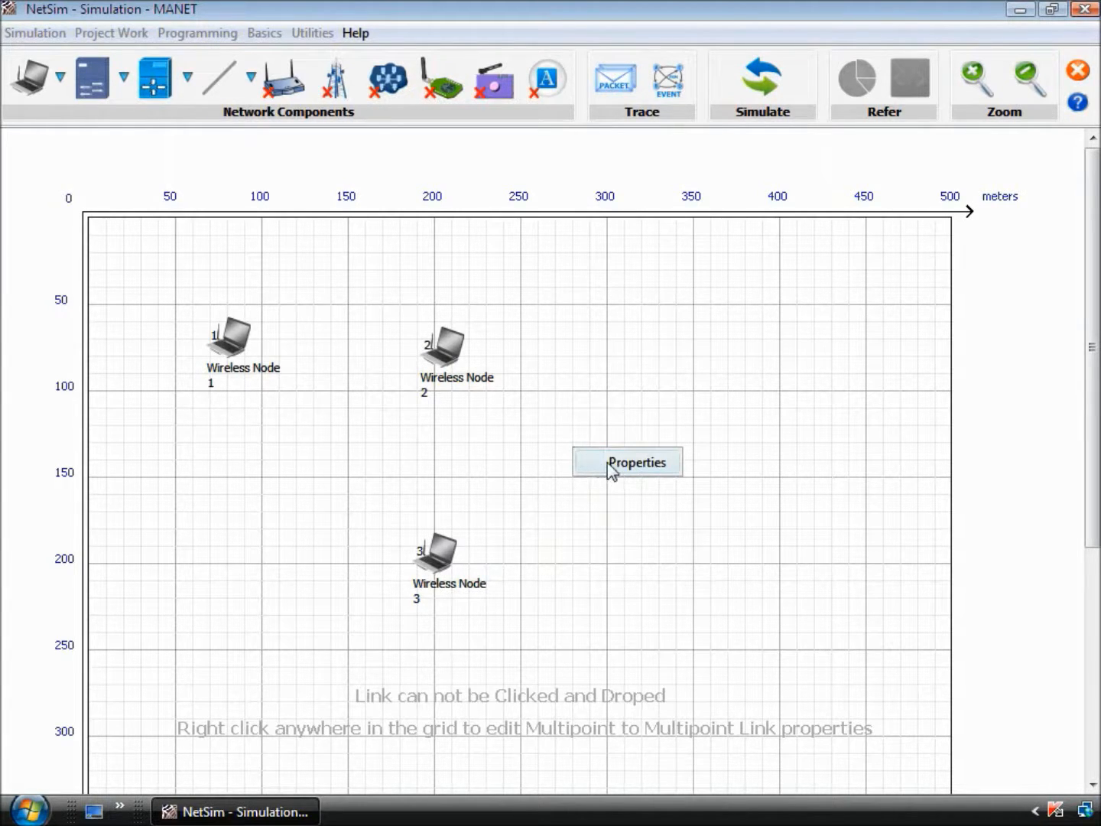
pyautogui.click(611, 463)
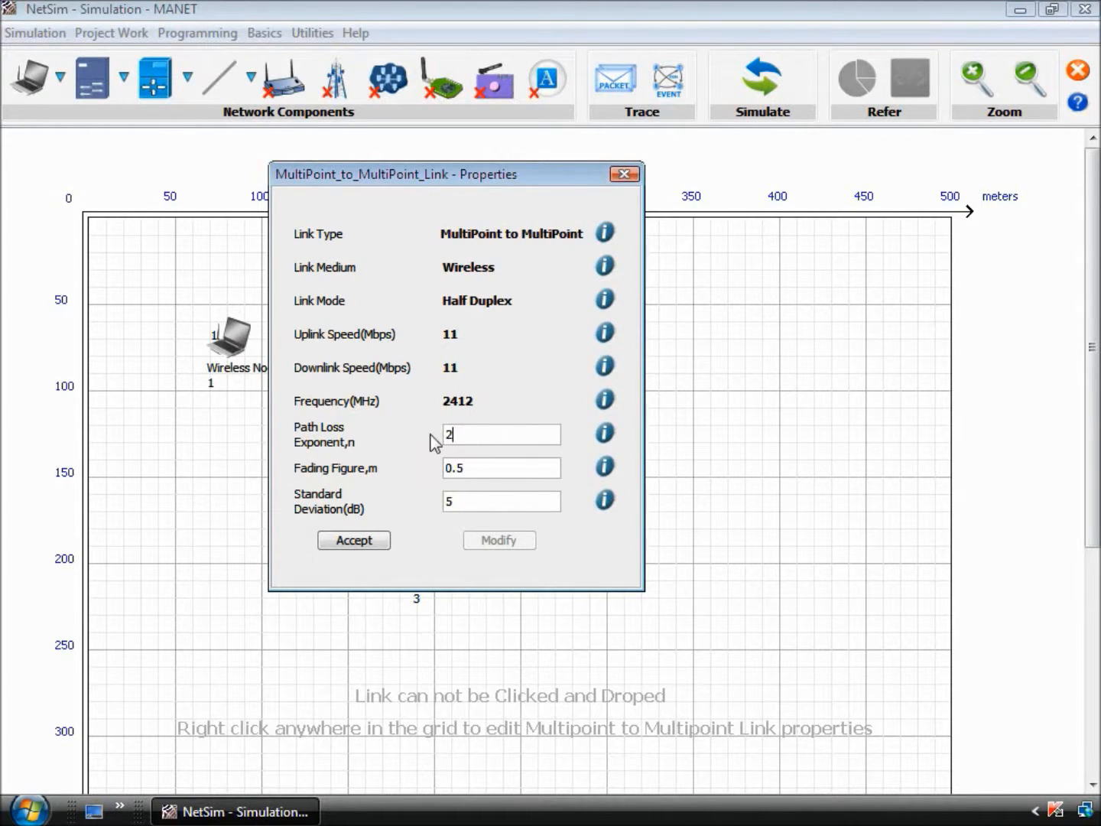
pyautogui.write('3.5')
pyautogui.press('Tab')
pyautogui.write('0')
pyautogui.press('Tab')
pyautogui.click(376, 541)
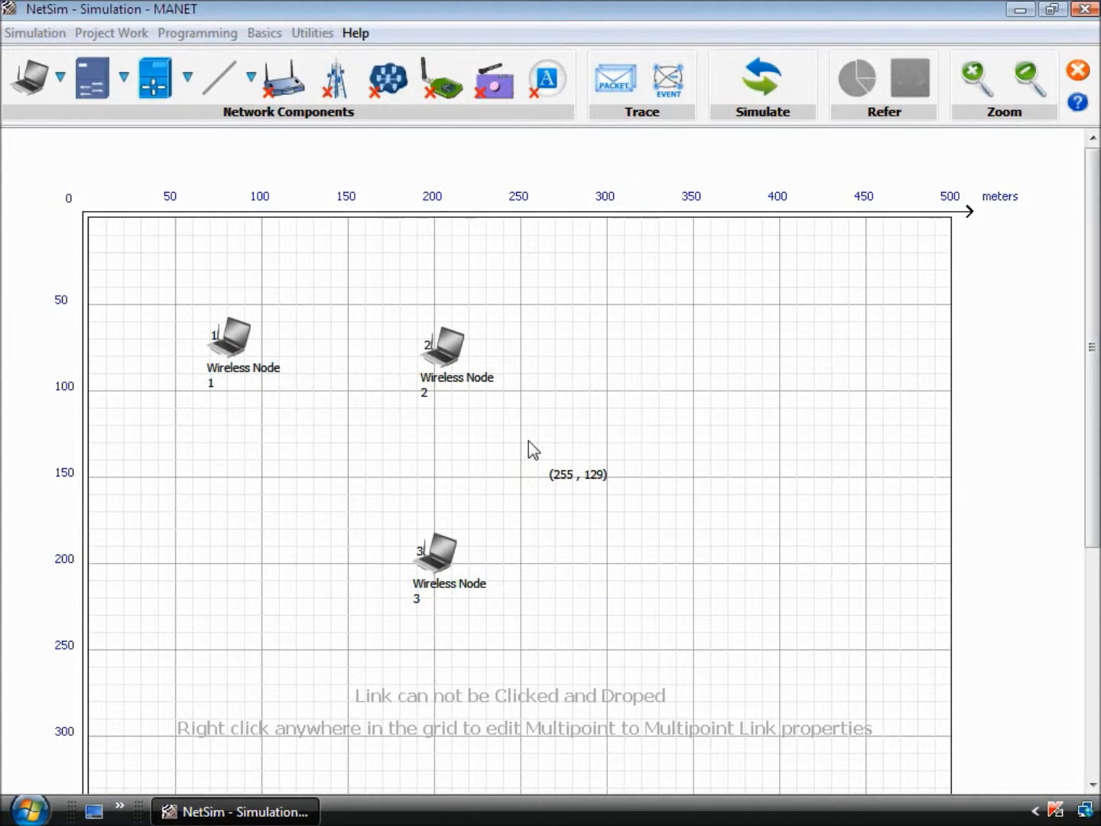
# Set up a packet trace file named MANET in .csv format with all the attributes selected
pyautogui.click(610, 85)
pyautogui.write('MANET')
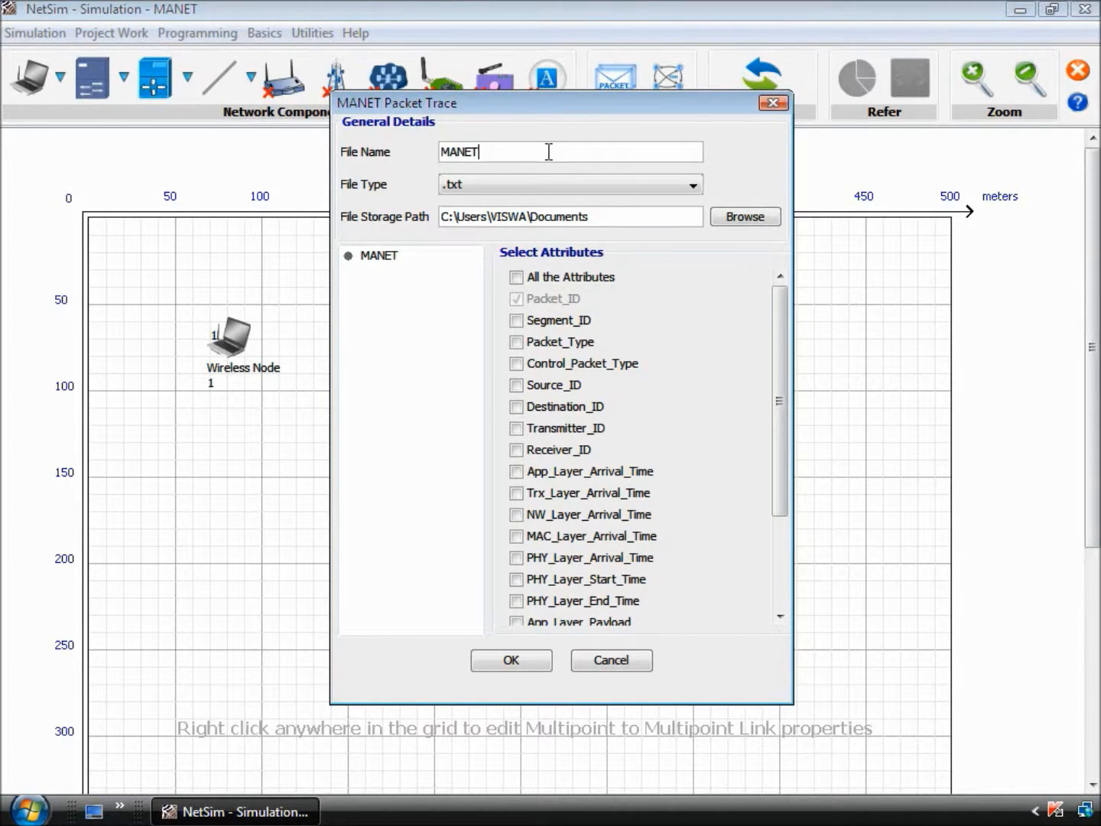
pyautogui.click(554, 197)
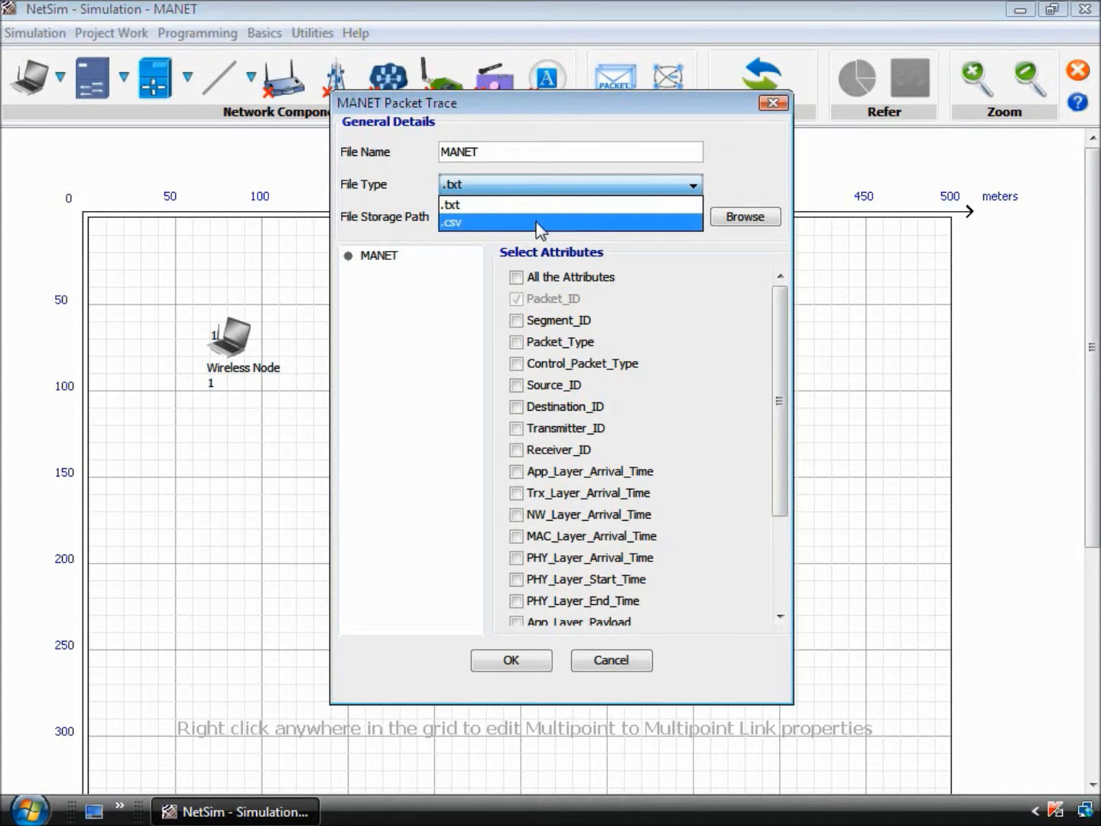
pyautogui.click(542, 225)
pyautogui.click(633, 217)
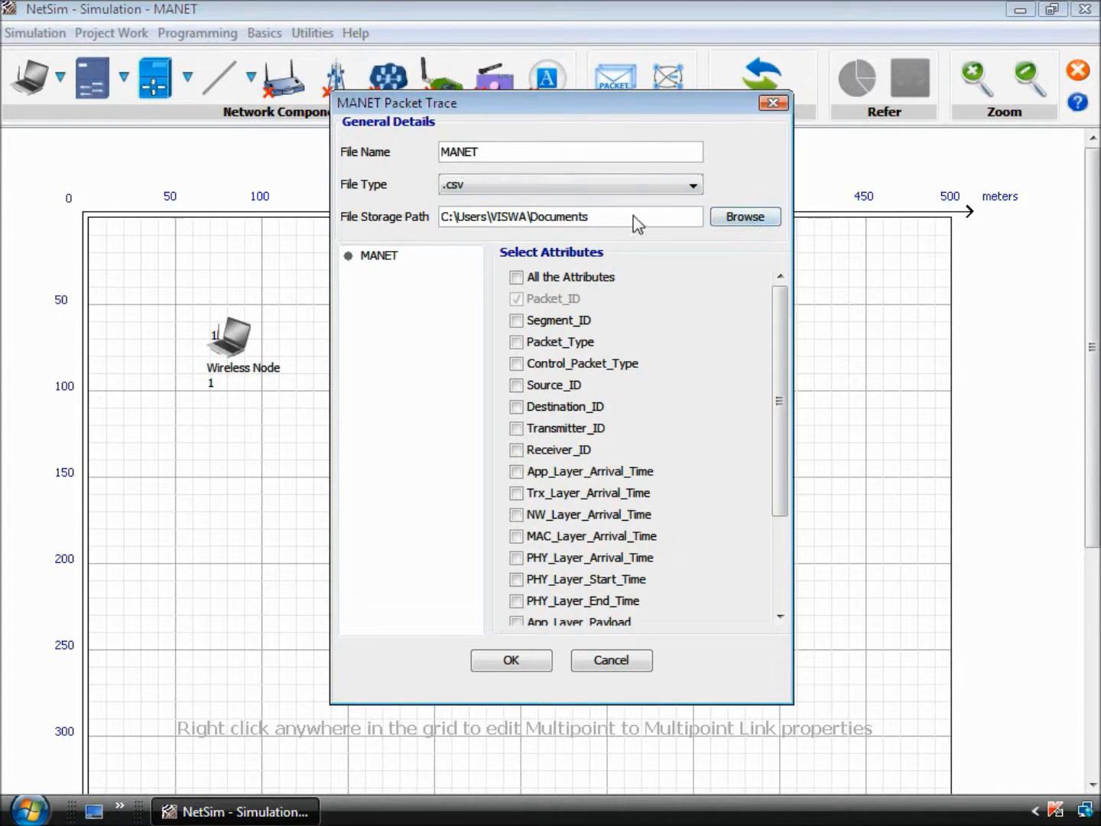
pyautogui.click(518, 279)
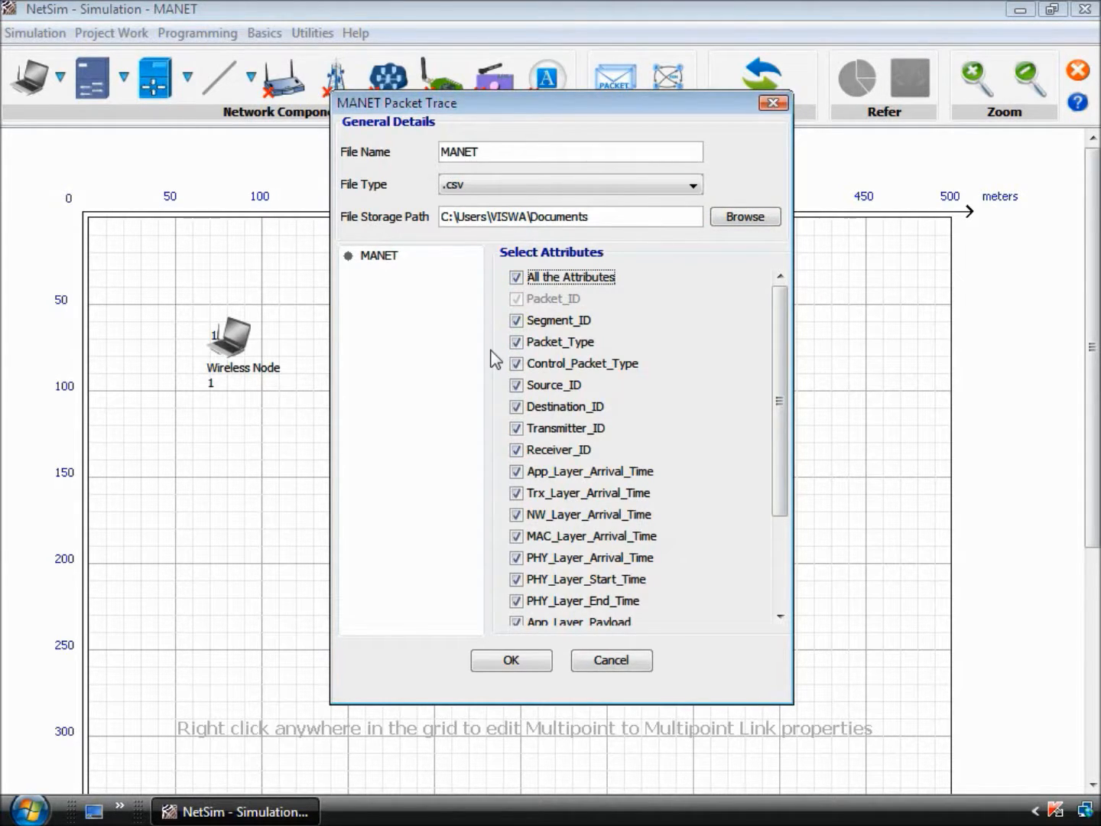
pyautogui.click(518, 659)
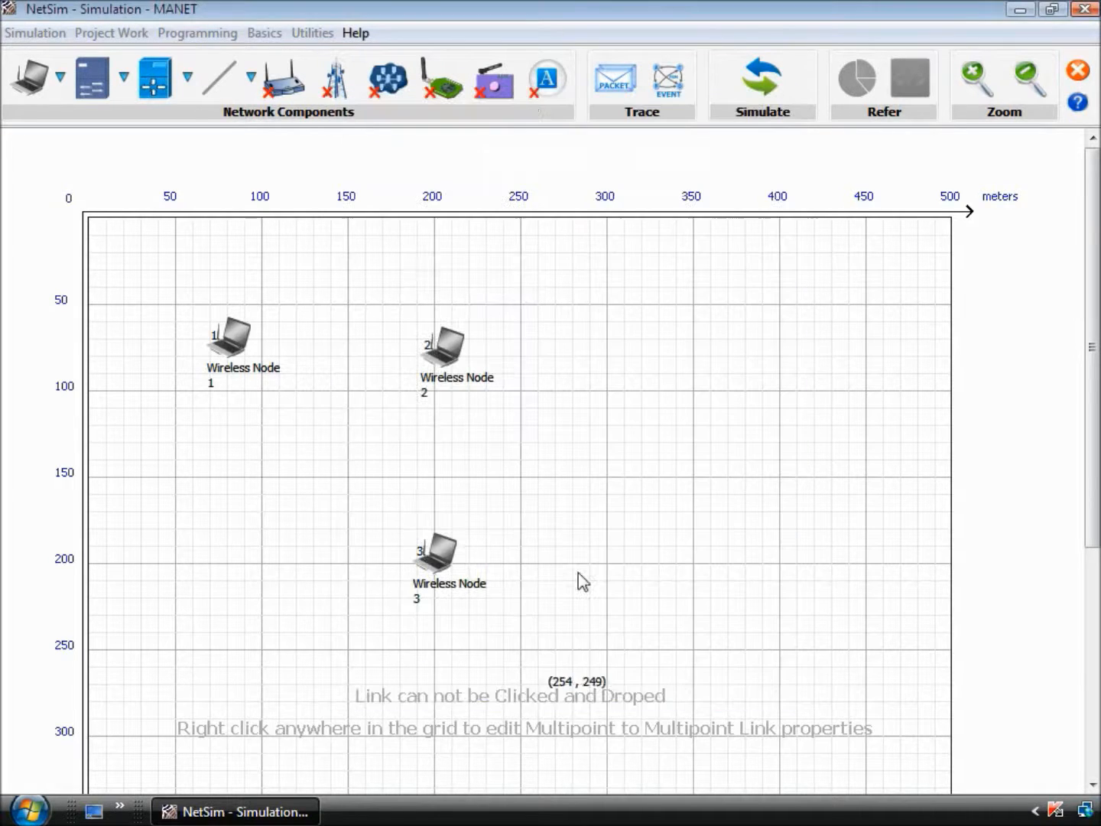
# Run the simulation for 50 seconds with the experiment name MANET and packet animation set to record only
pyautogui.click(767, 87)
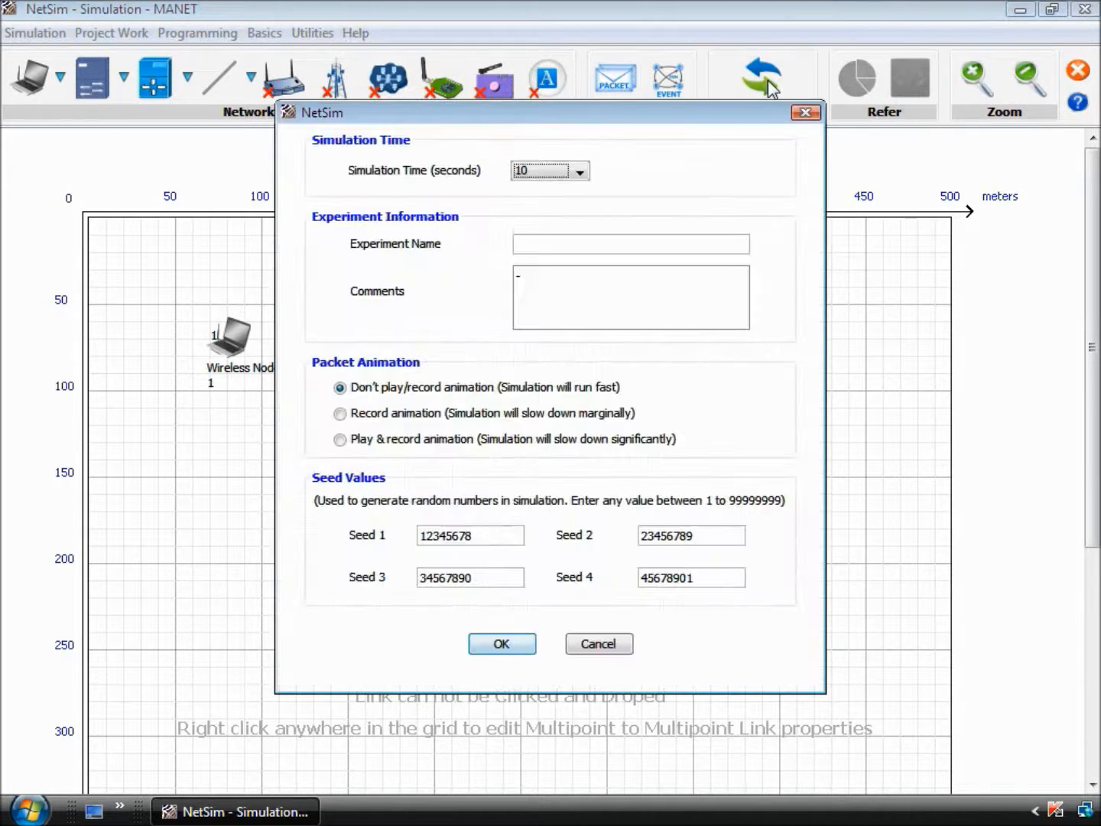
pyautogui.click(584, 176)
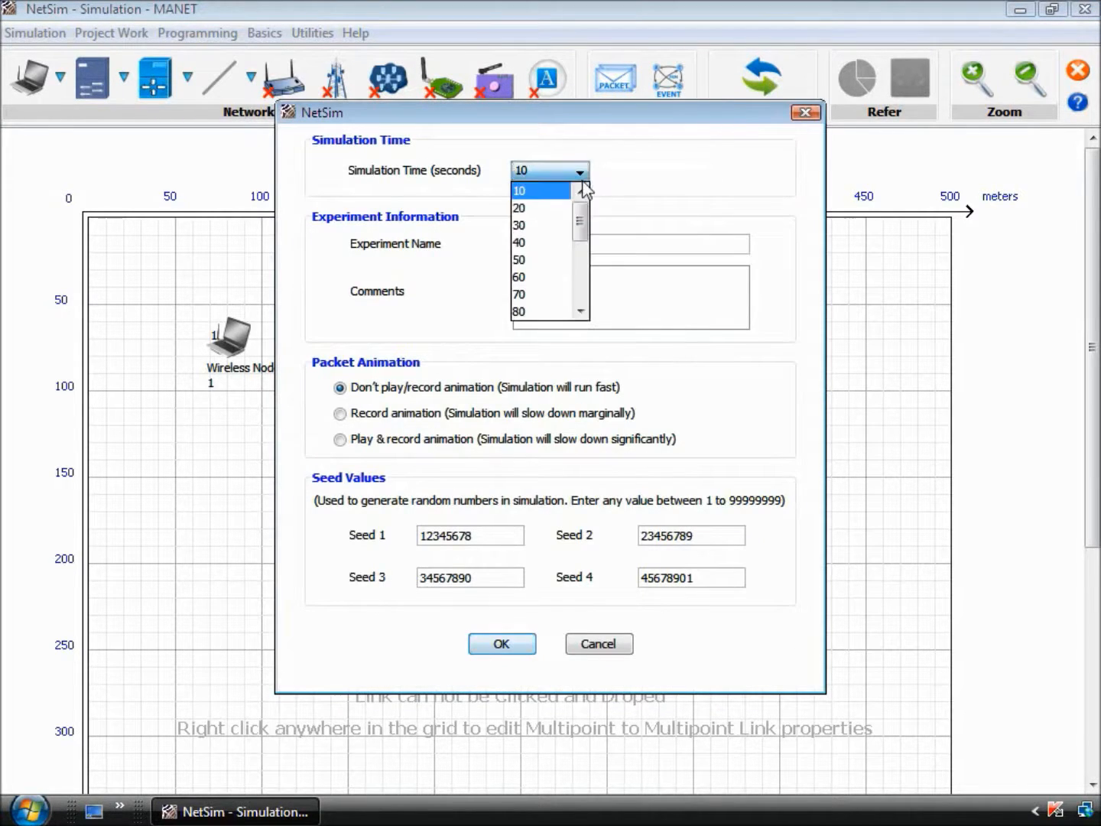
pyautogui.click(564, 259)
pyautogui.click(541, 245)
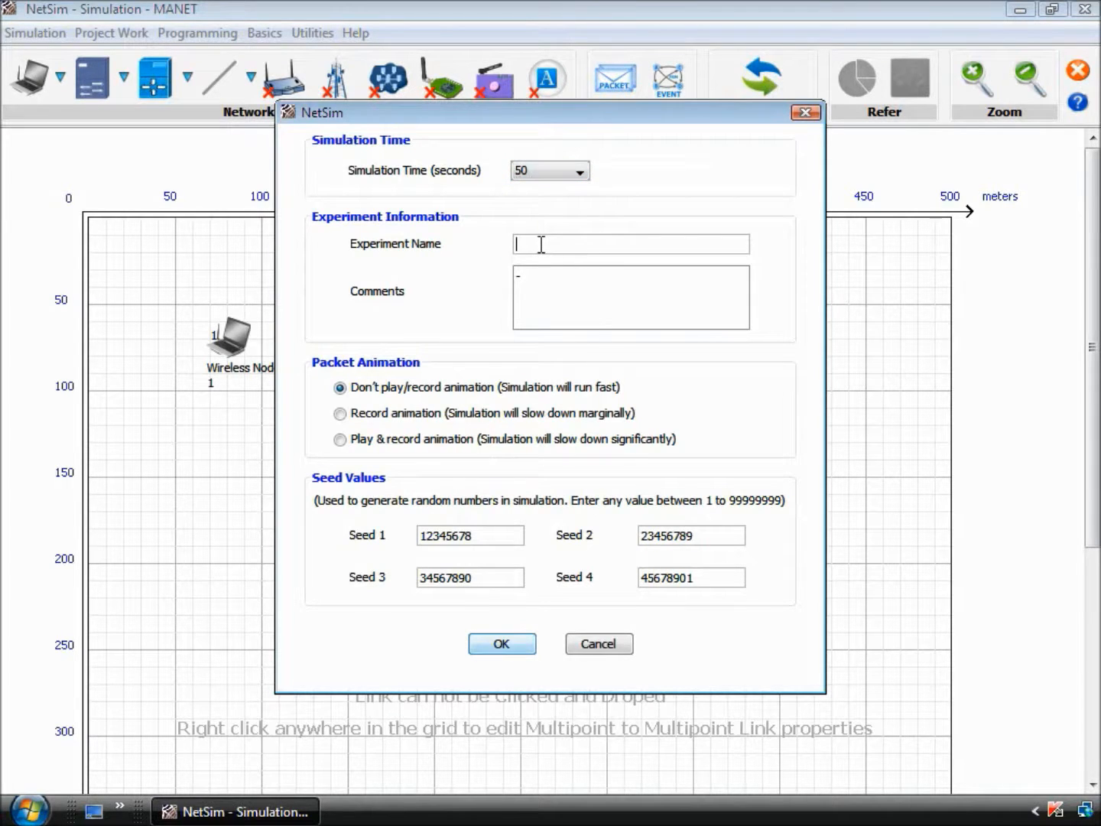
pyautogui.write('MANET')
pyautogui.click(539, 277)
pyautogui.click(388, 417)
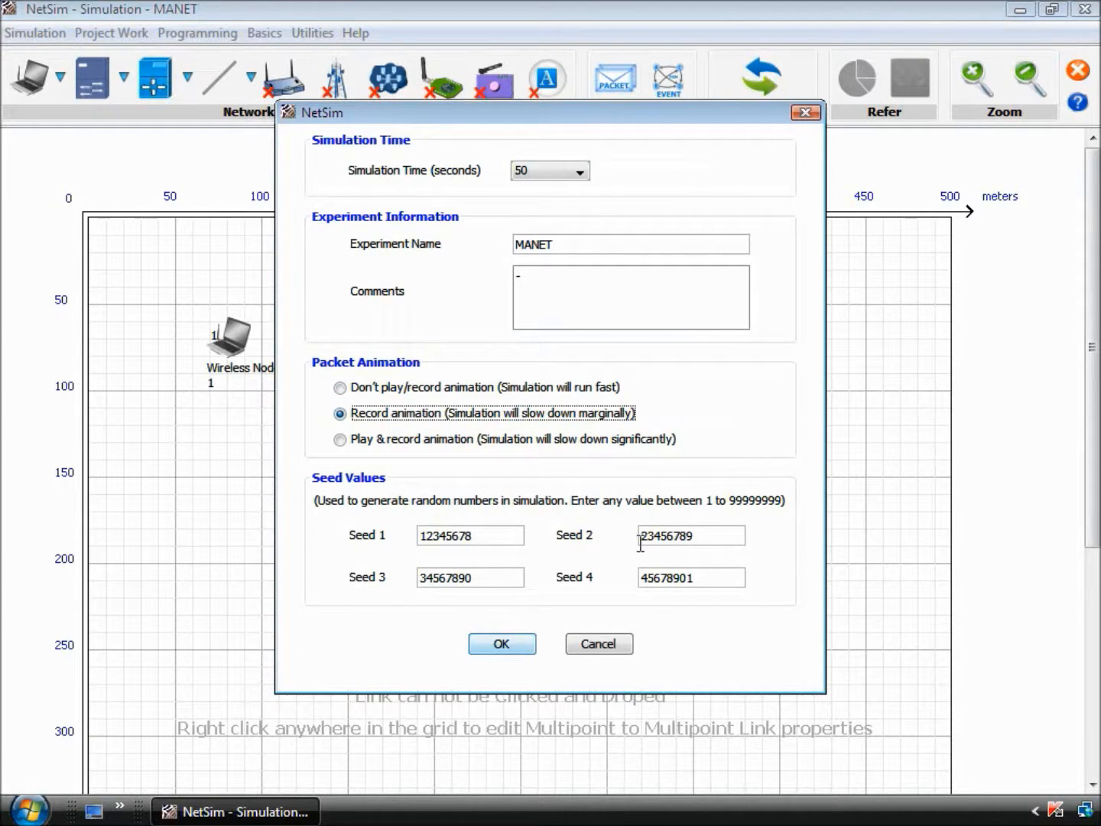
pyautogui.click(501, 643)
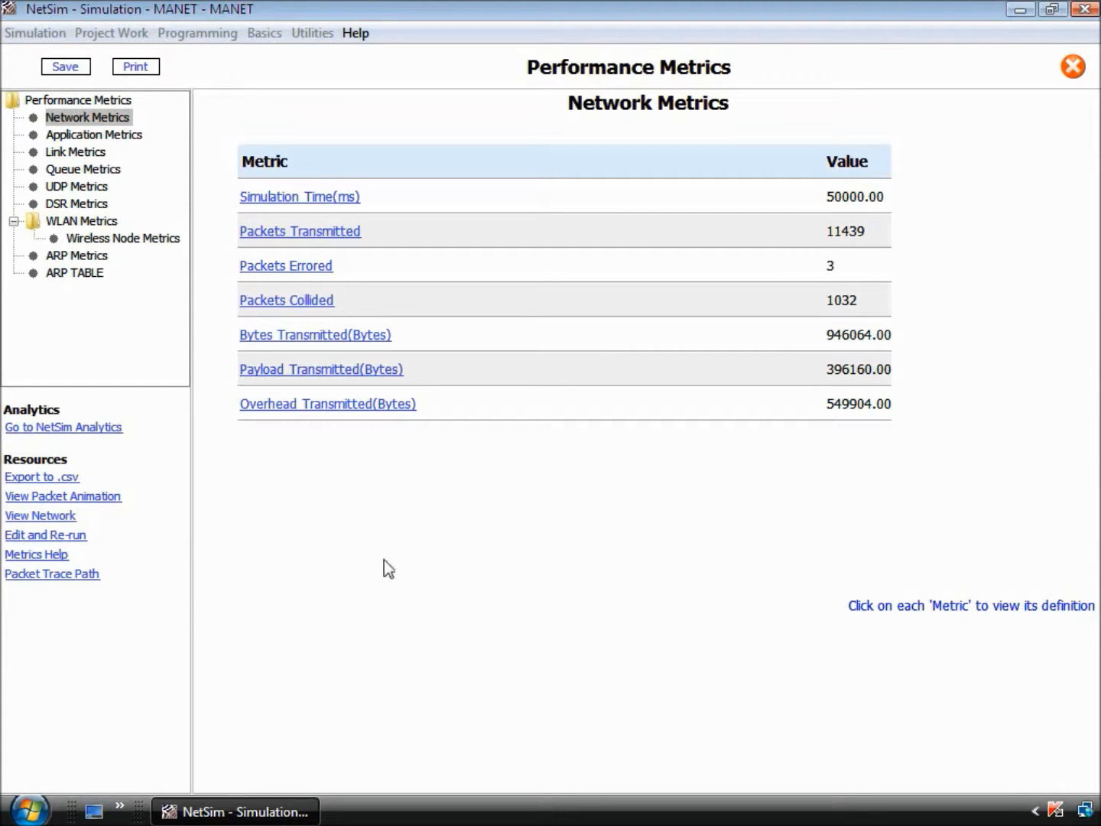
# Open the recorded packet animation from the simulation results and play it at the slowest animation speed
pyautogui.click(99, 497)
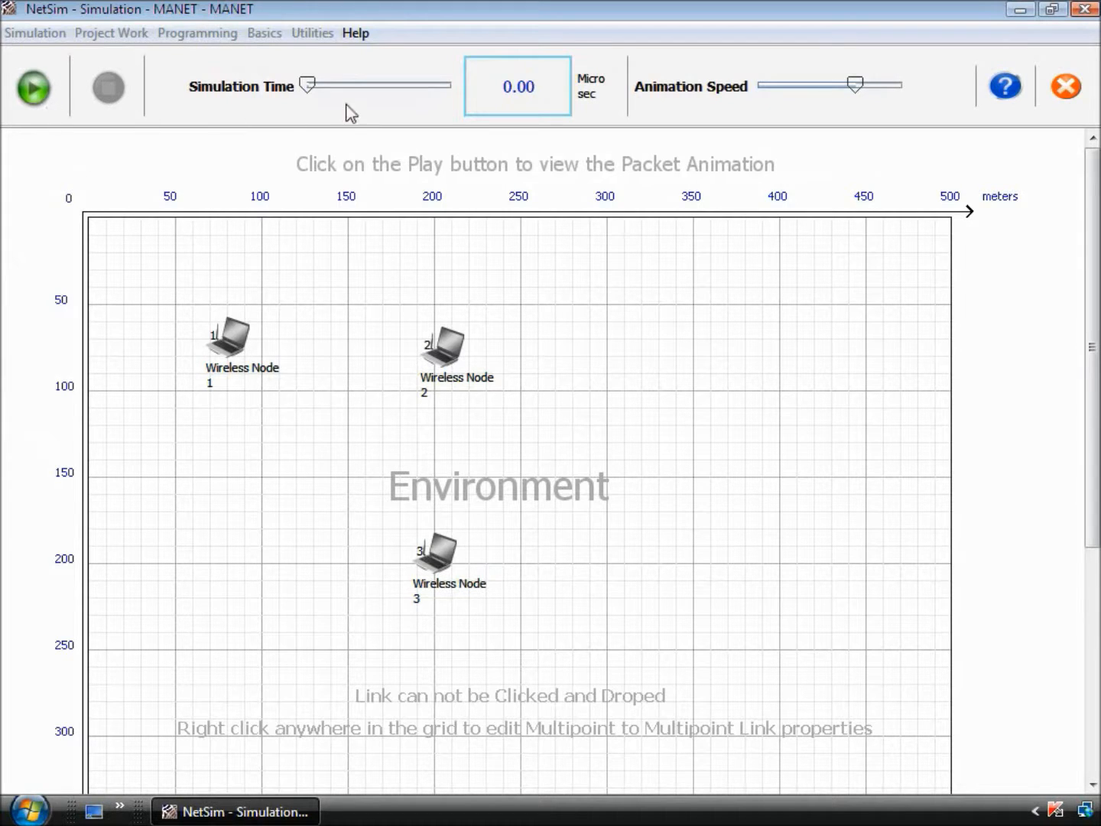
pyautogui.moveTo(855, 86); pyautogui.dragTo(761, 87)
pyautogui.click(37, 90)
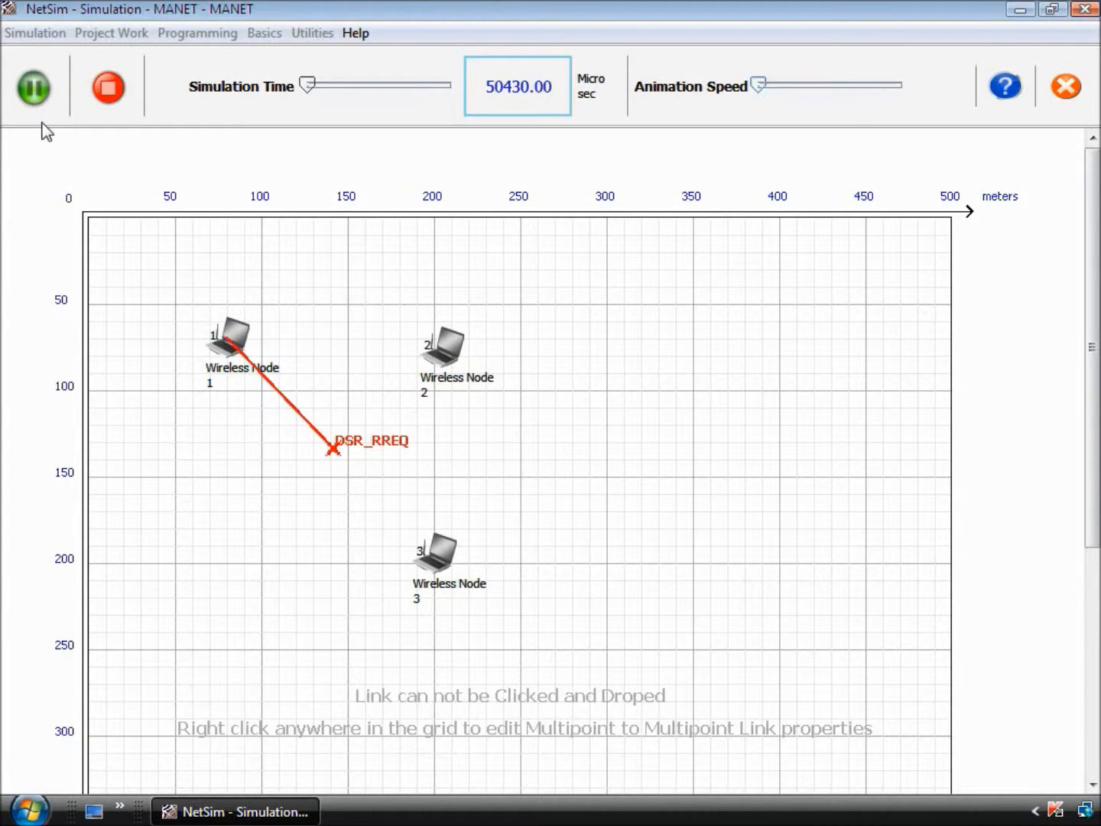
# Pause and resume the packet animation repeatedly to examine the DSR and ARP packets exchanged between the nodes
pyautogui.click(39, 104)
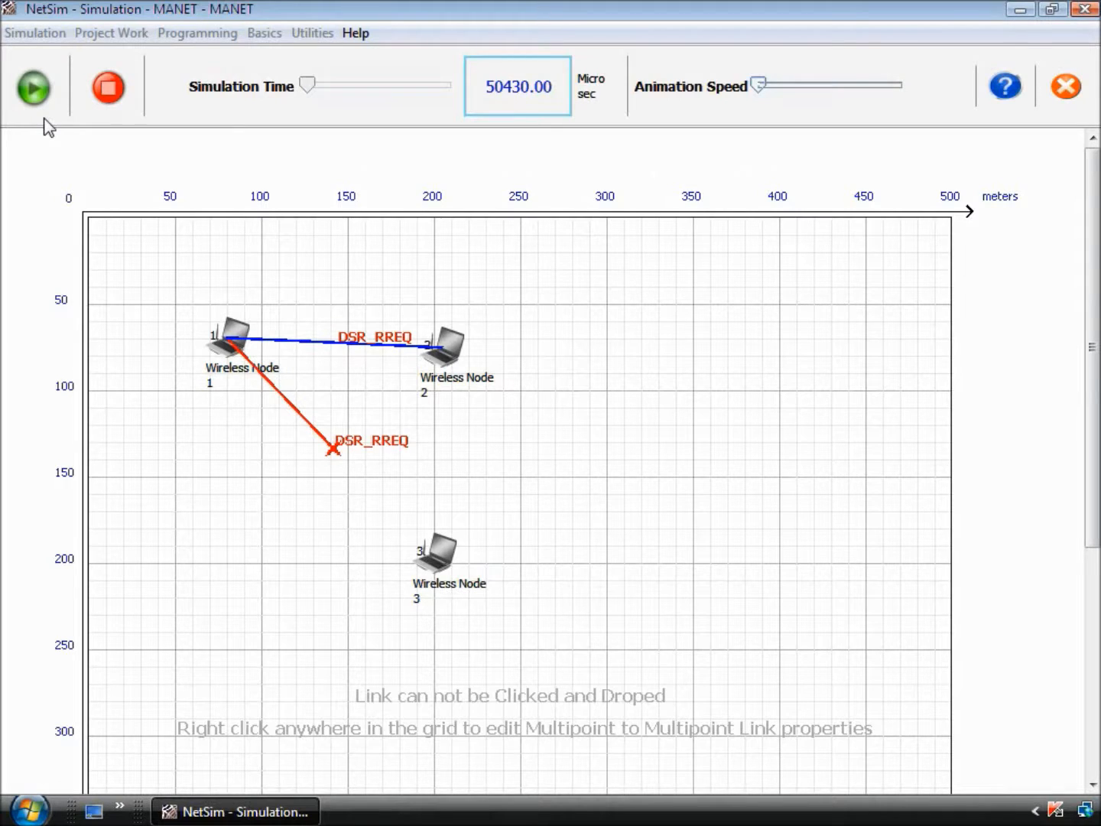
pyautogui.click(45, 112)
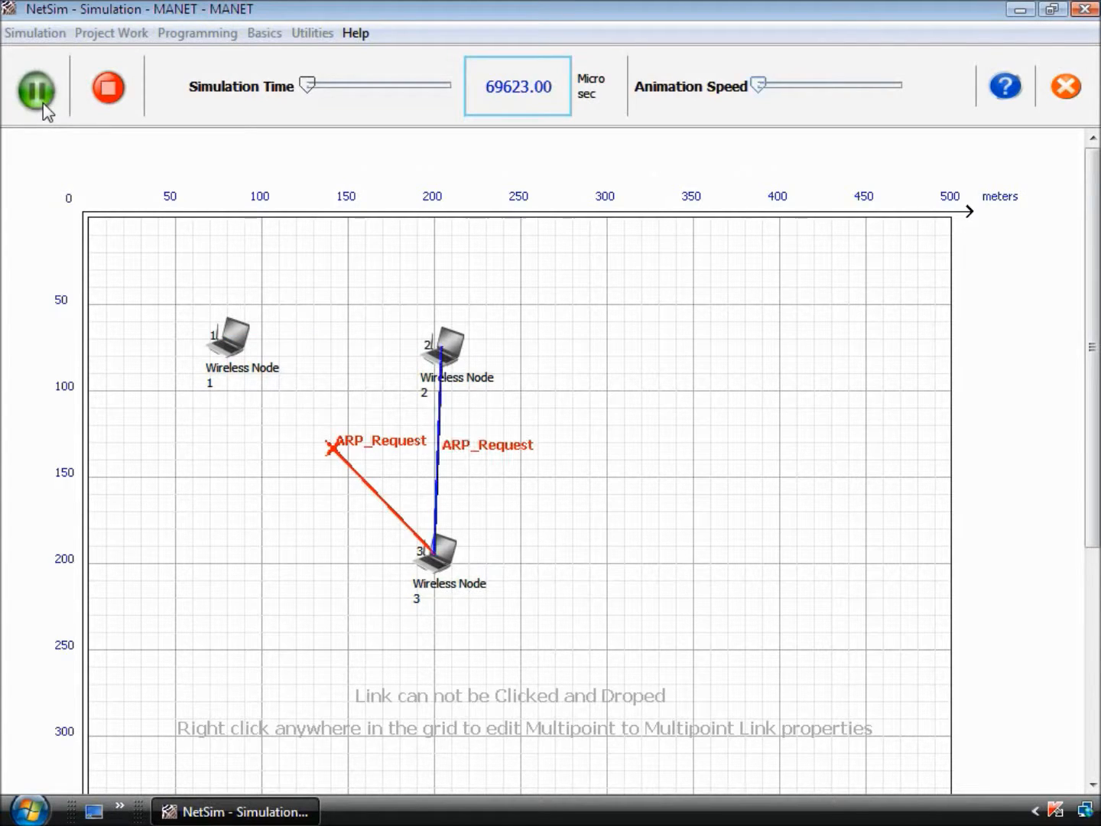
pyautogui.click(43, 106)
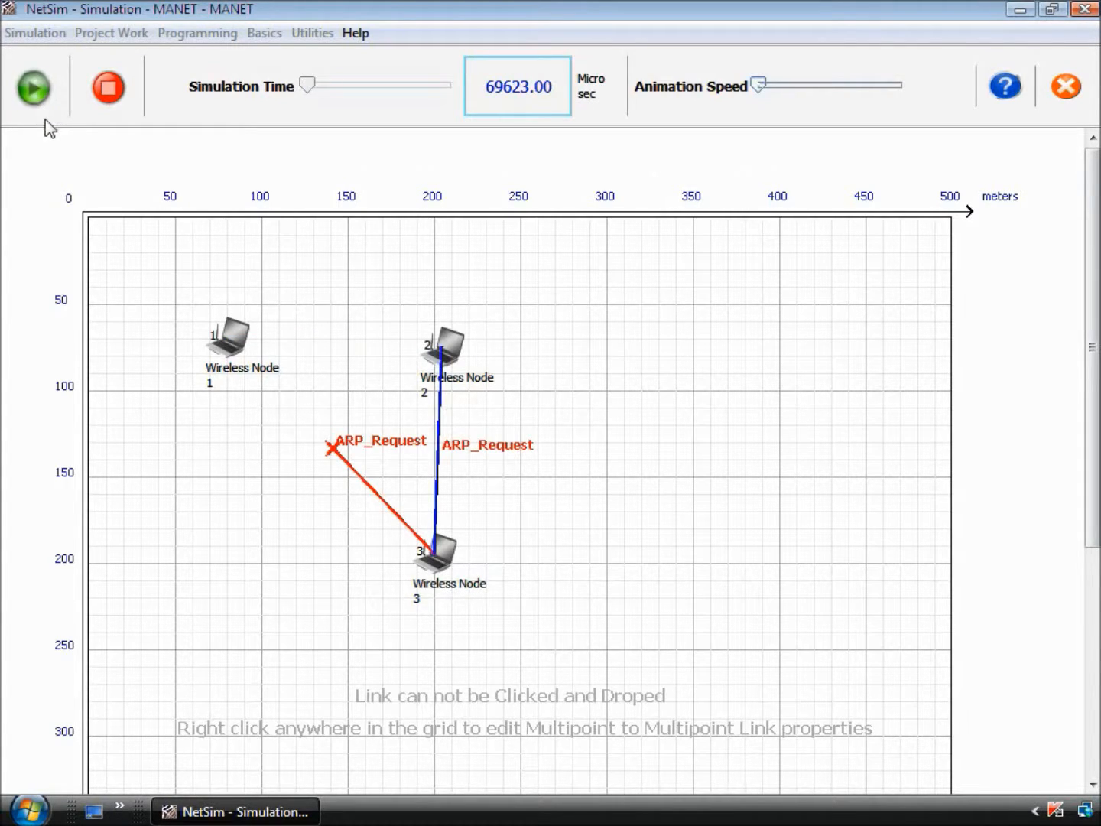
pyautogui.click(40, 102)
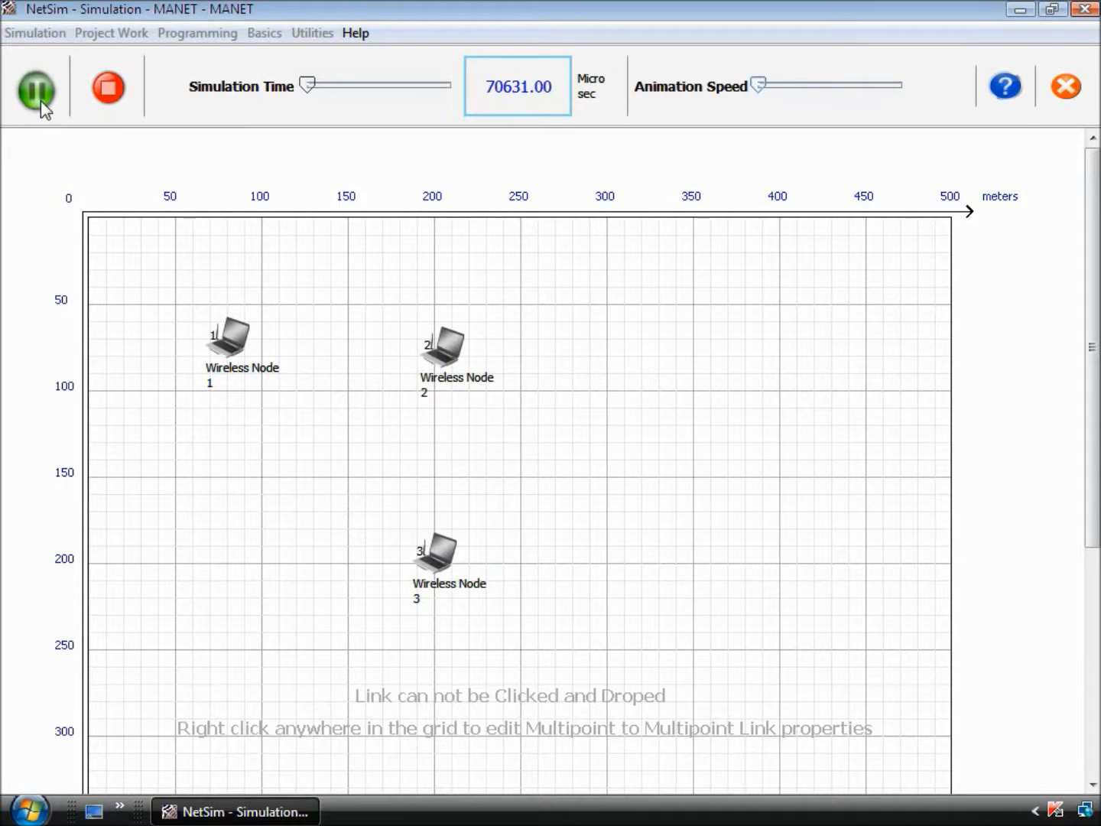
pyautogui.click(42, 106)
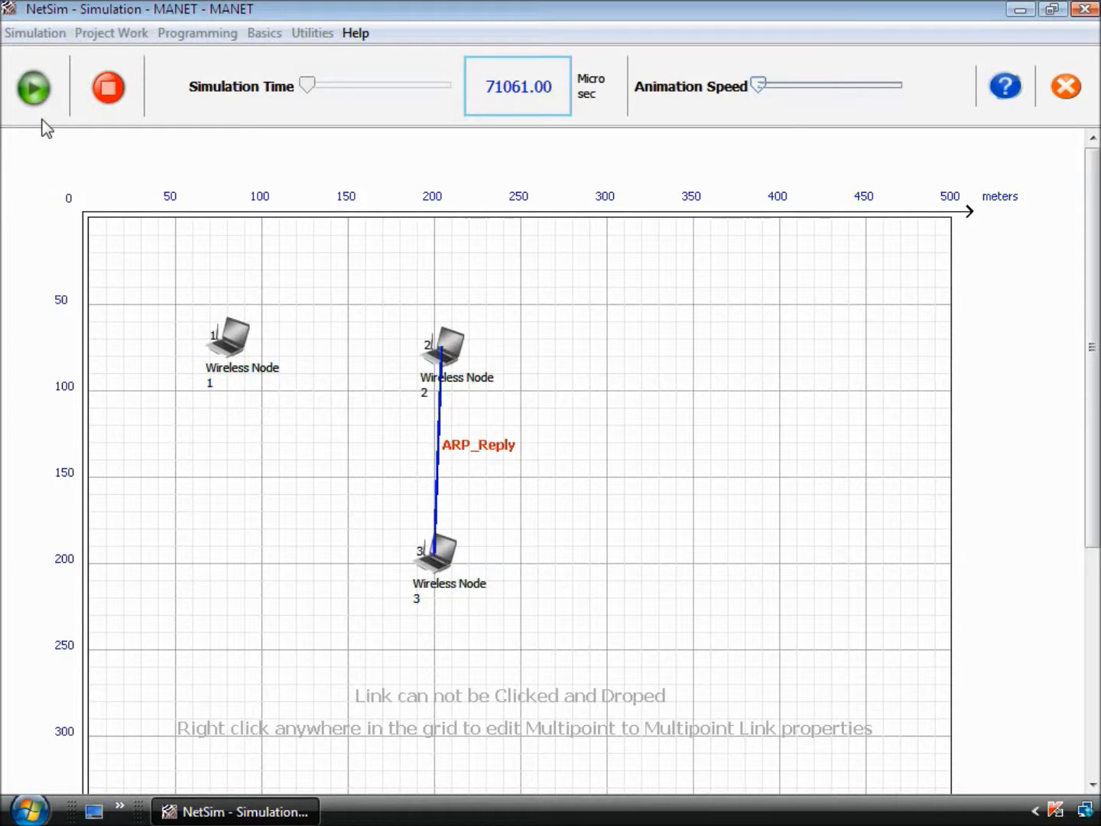
# Pause and resume the animation to examine the ARP exchanges and DSR_RREP packets returning from node 3 through node 2 to node 1
pyautogui.click(37, 103)
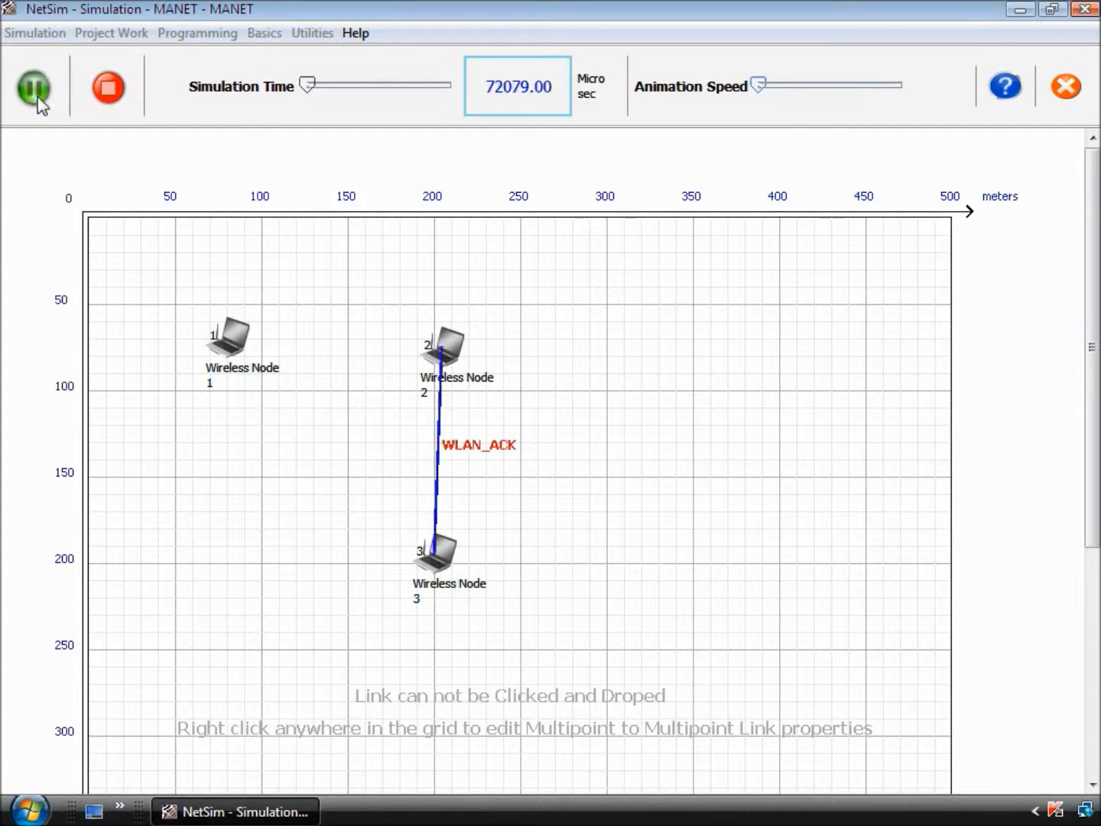
pyautogui.click(38, 96)
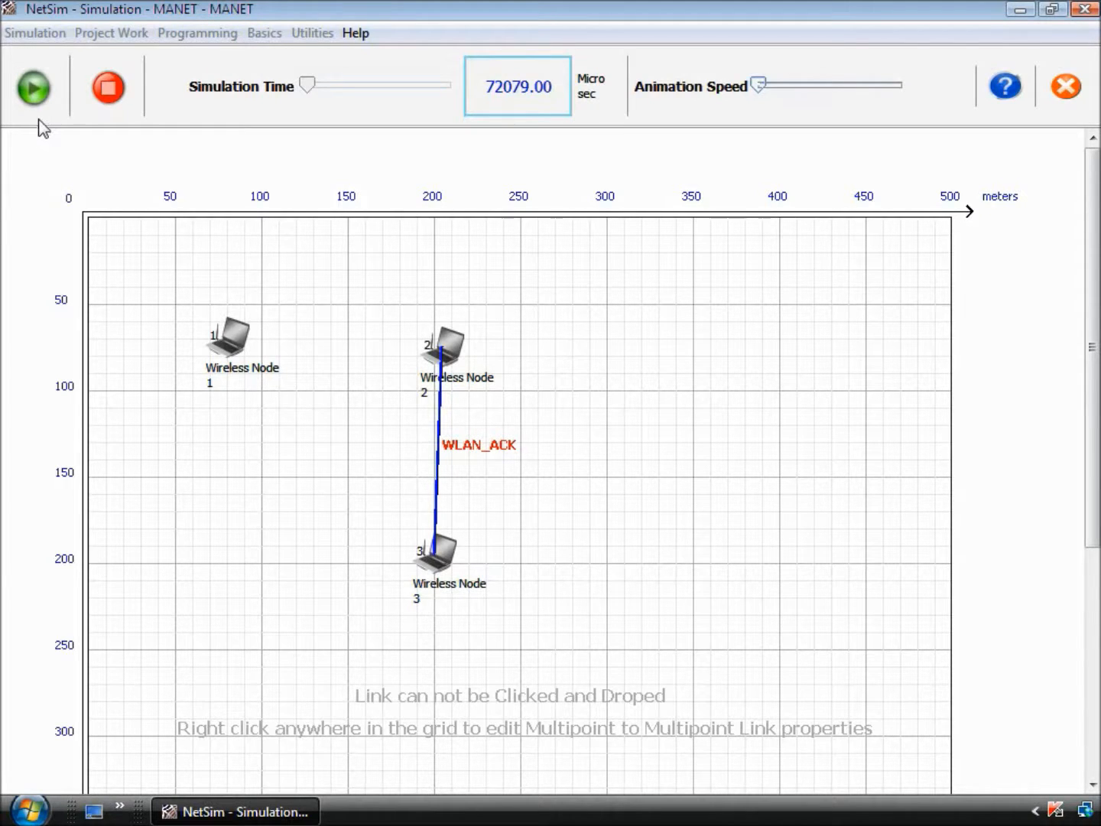
pyautogui.click(35, 97)
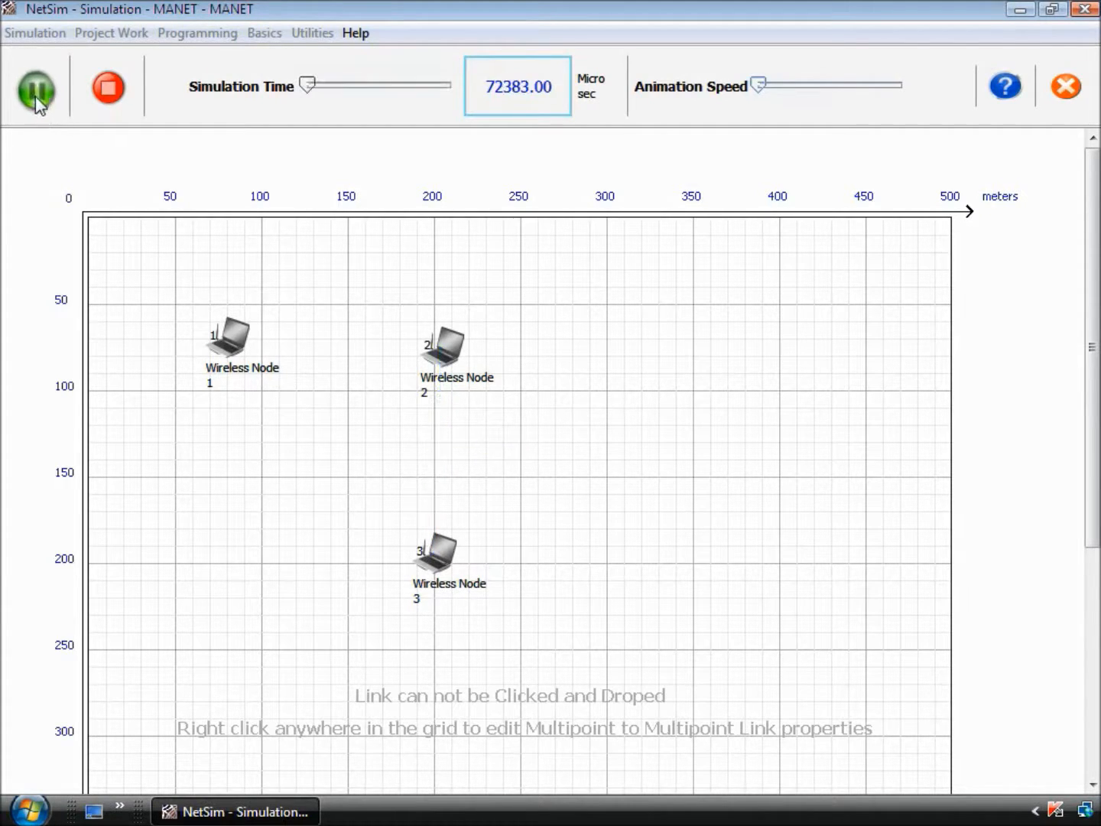
pyautogui.click(36, 95)
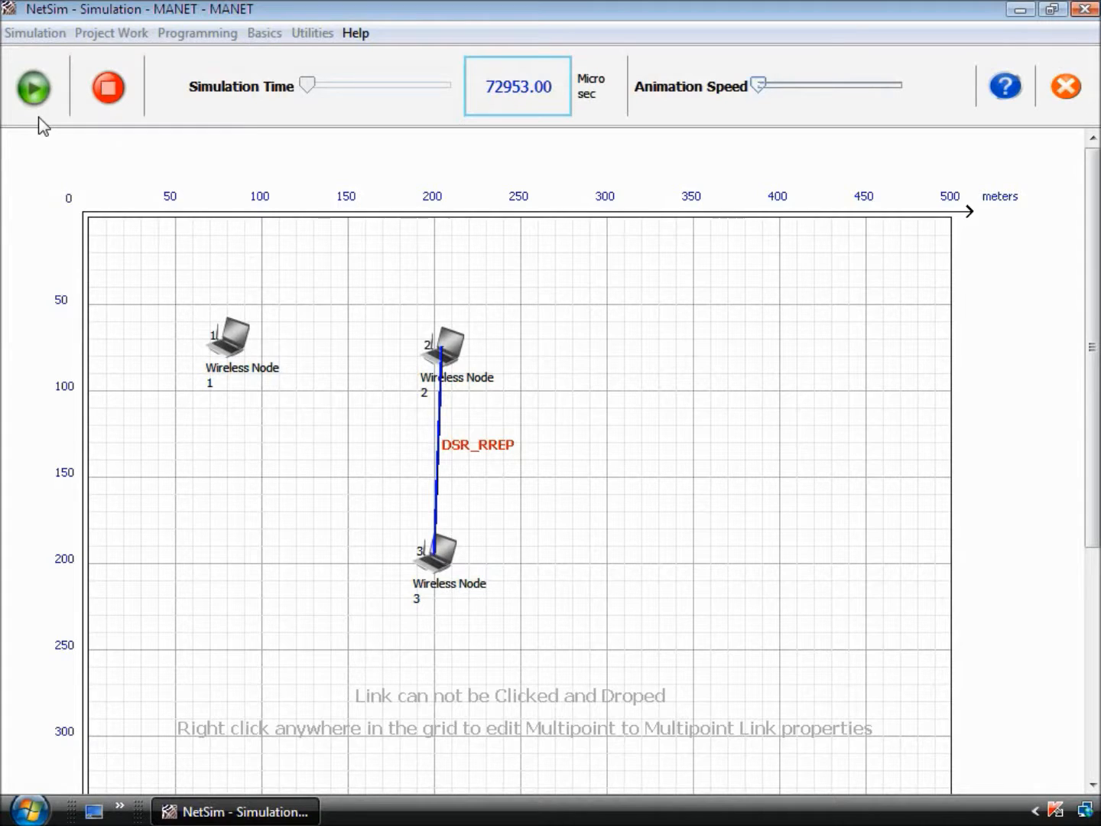
pyautogui.click(38, 104)
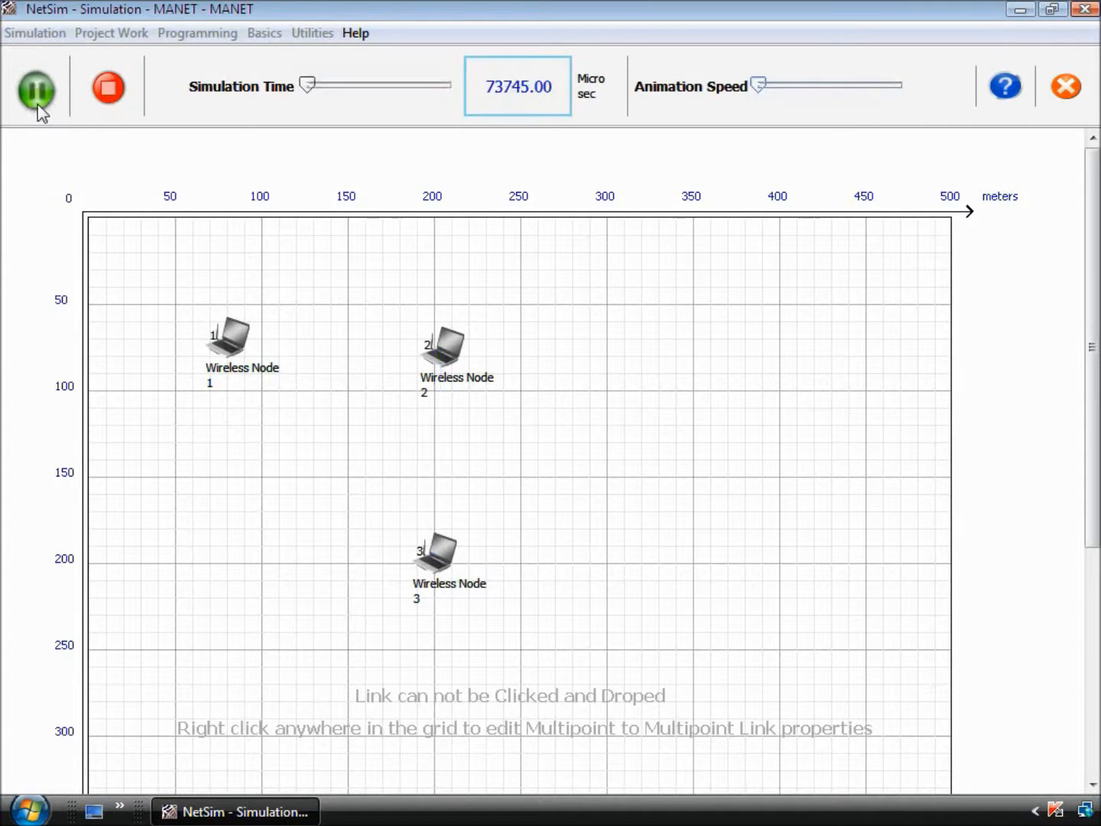
pyautogui.click(38, 105)
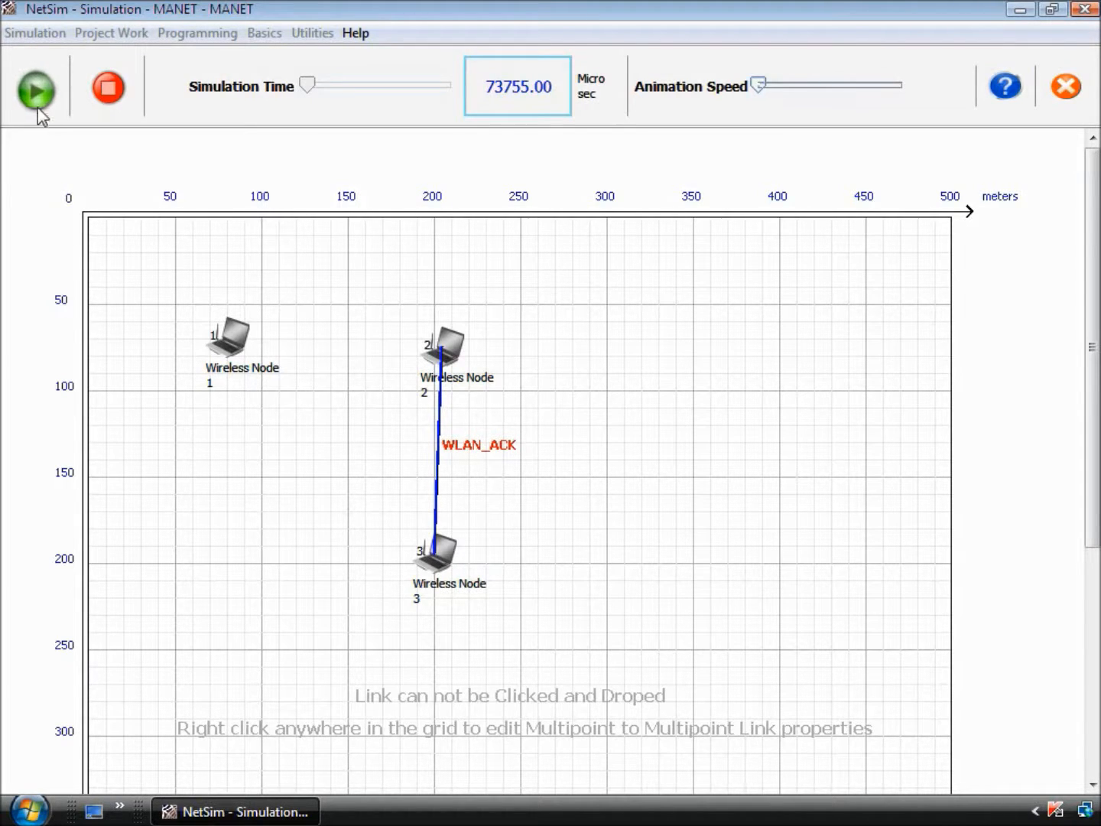
pyautogui.click(37, 101)
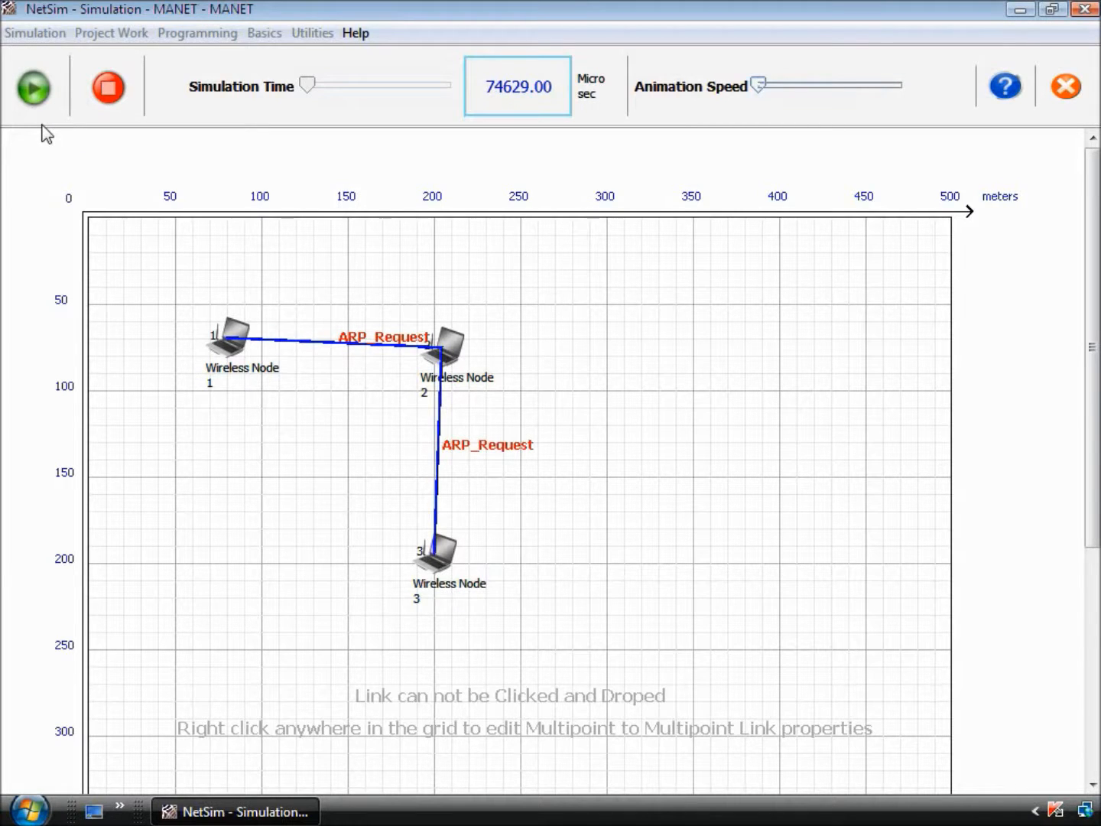
pyautogui.click(40, 103)
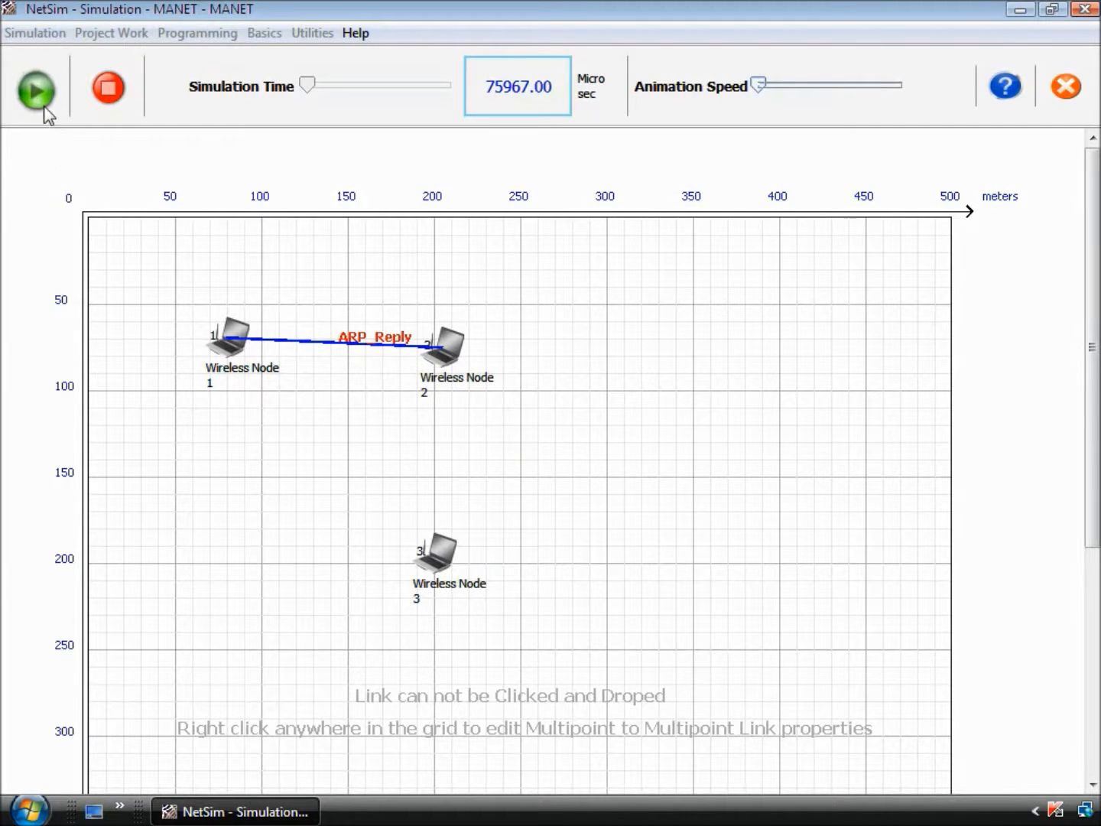
pyautogui.click(44, 107)
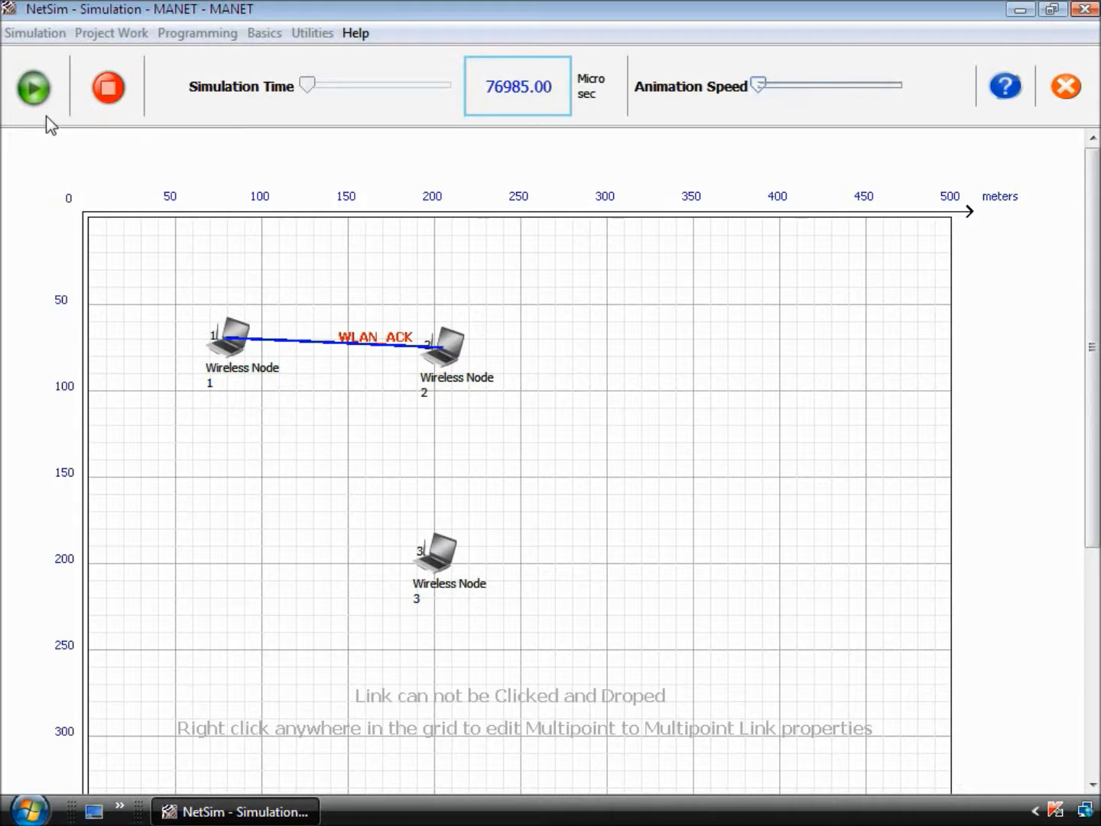
pyautogui.click(36, 91)
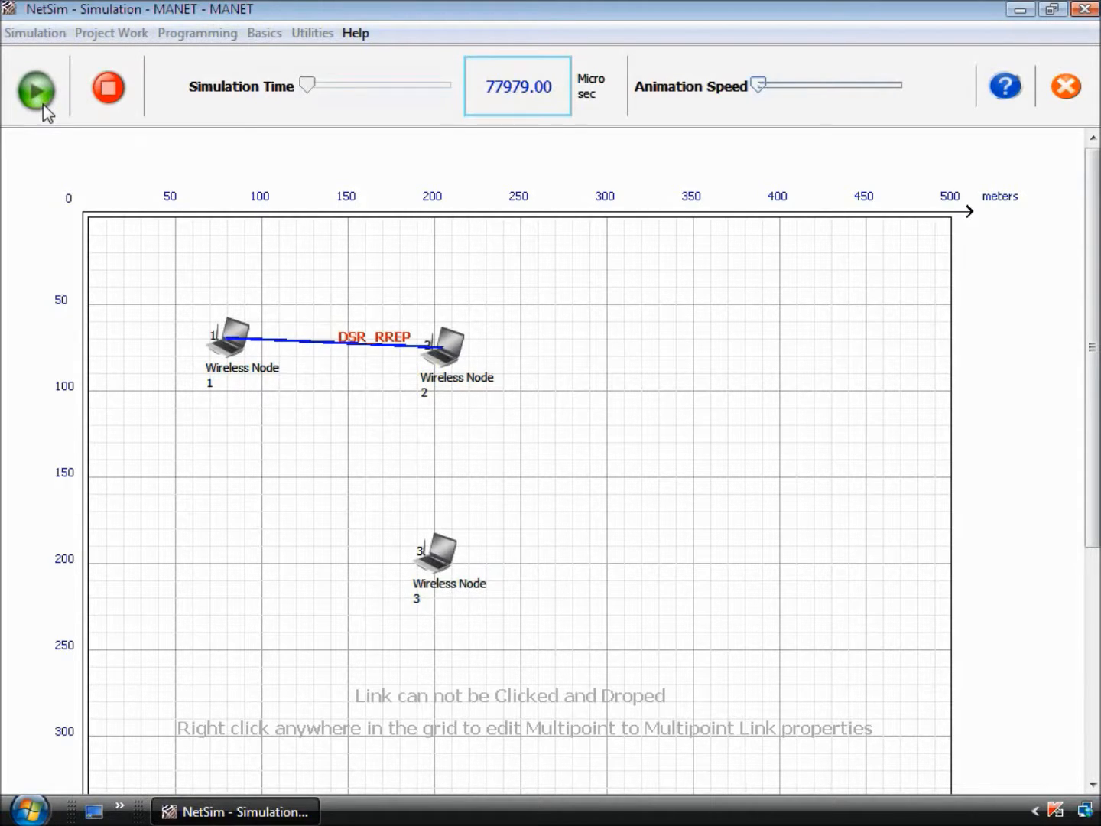
pyautogui.click(43, 106)
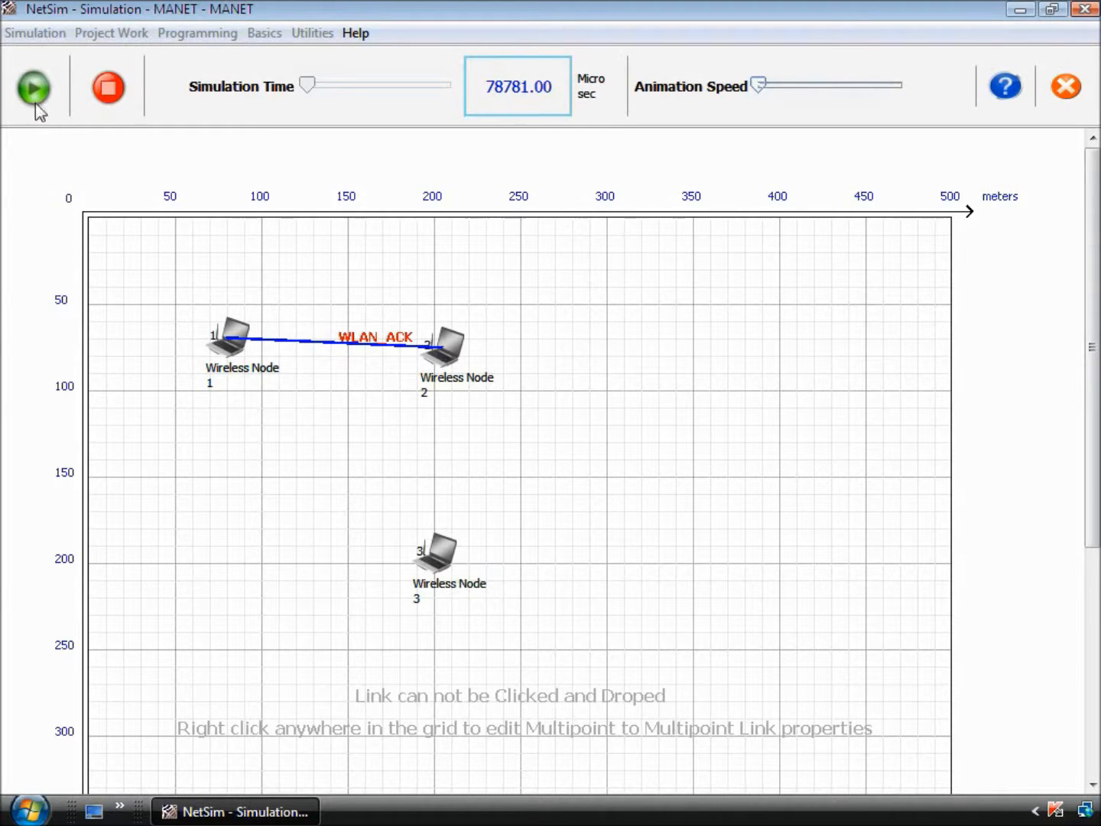
# Pause and resume the animation to examine the first voice packets sent from node 1 to node 2 and their WLAN_ACK replies
pyautogui.click(36, 107)
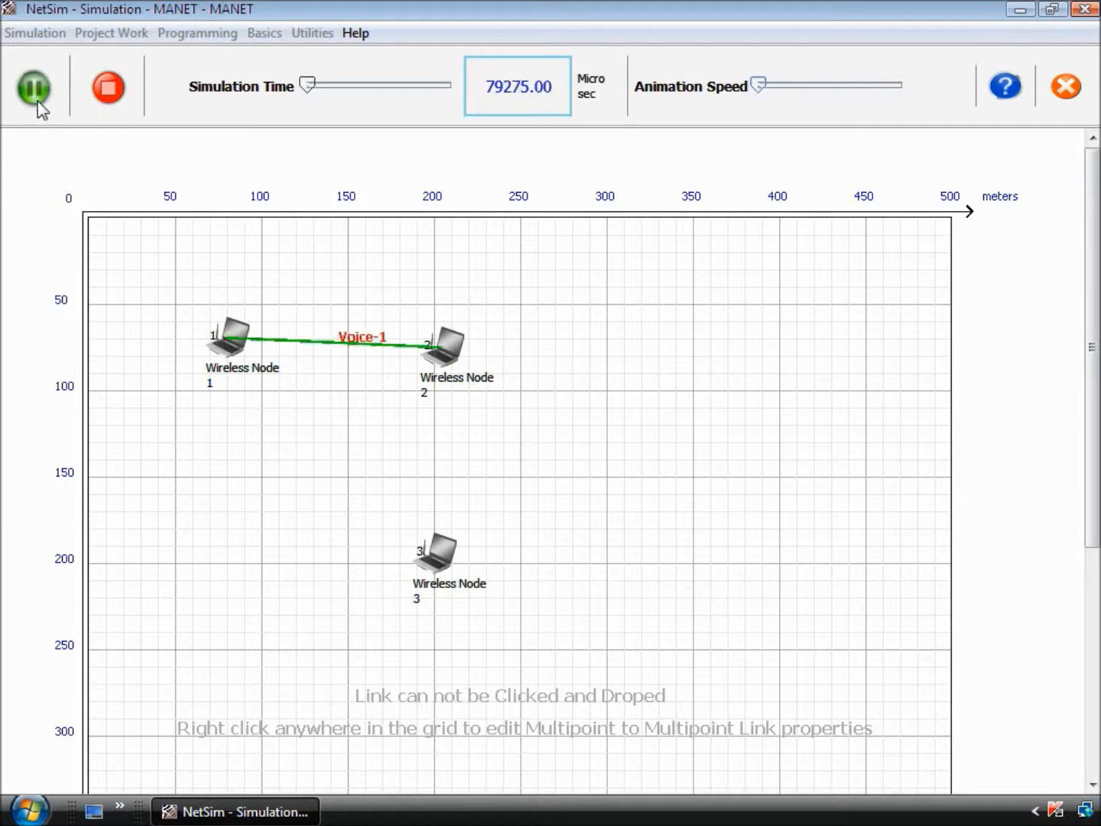
pyautogui.click(38, 90)
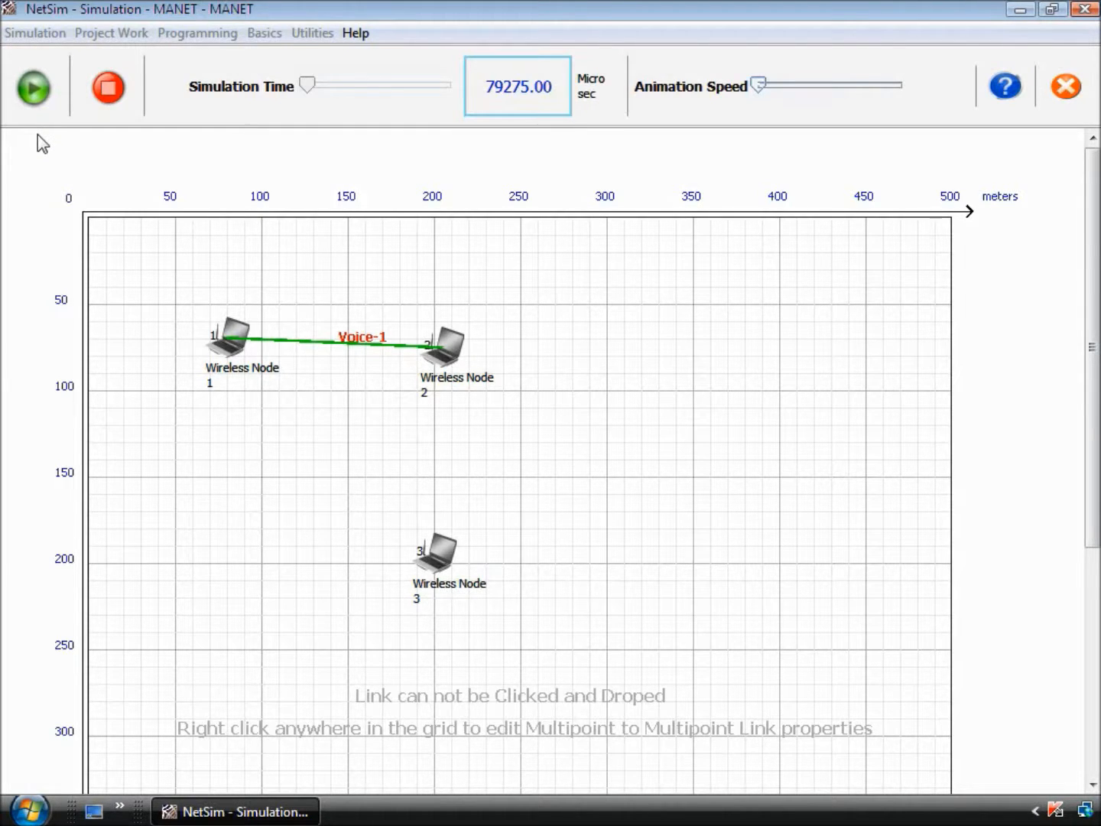
pyautogui.click(35, 104)
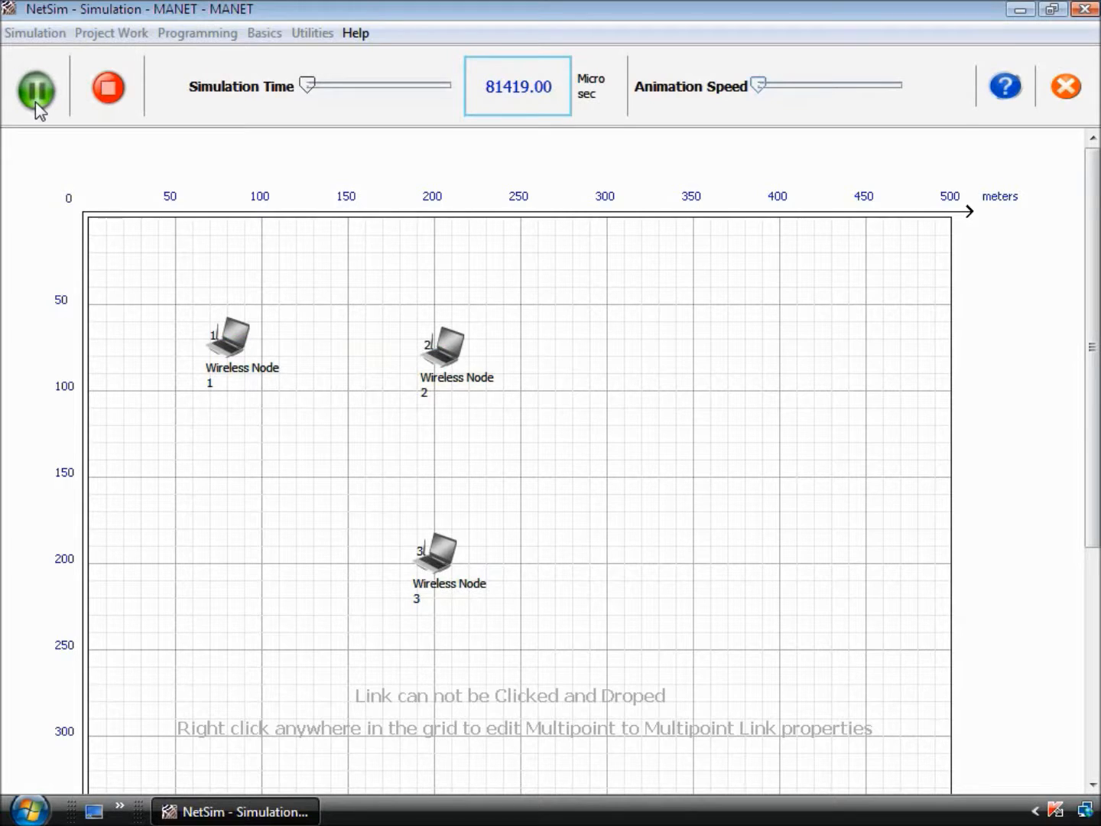
pyautogui.click(35, 101)
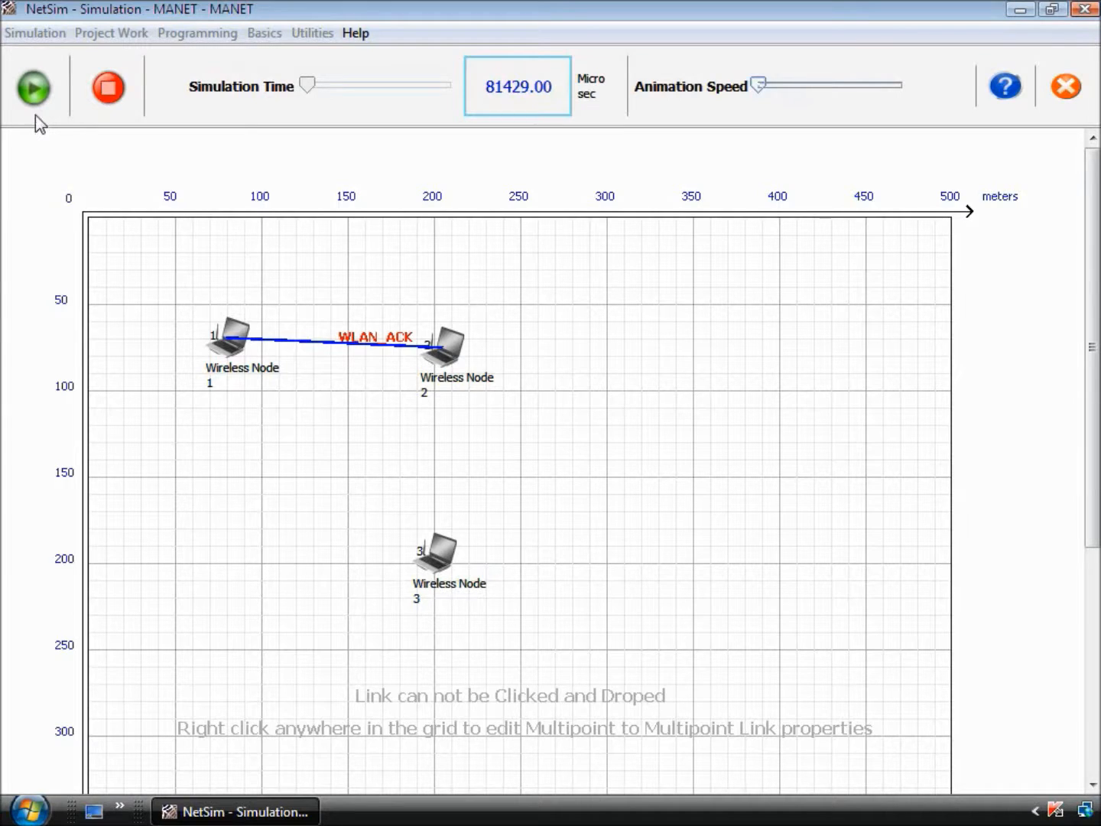
pyautogui.click(35, 107)
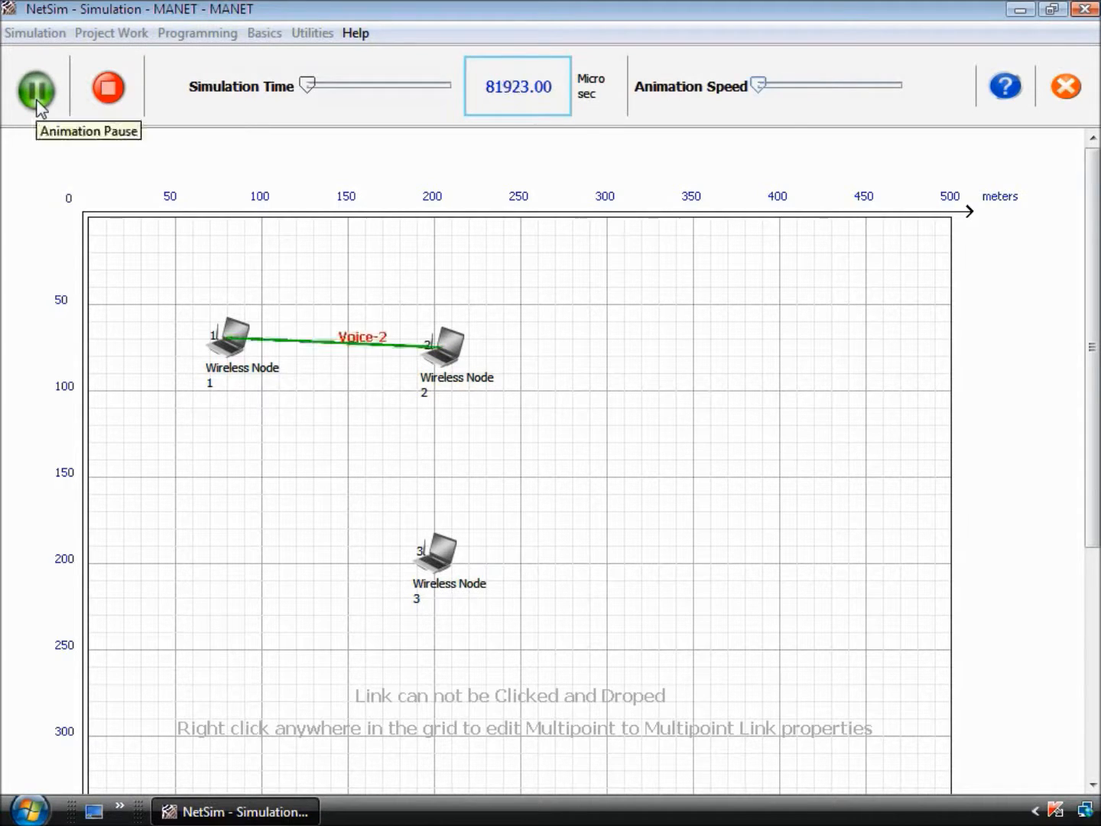
pyautogui.click(37, 107)
pyautogui.click(37, 106)
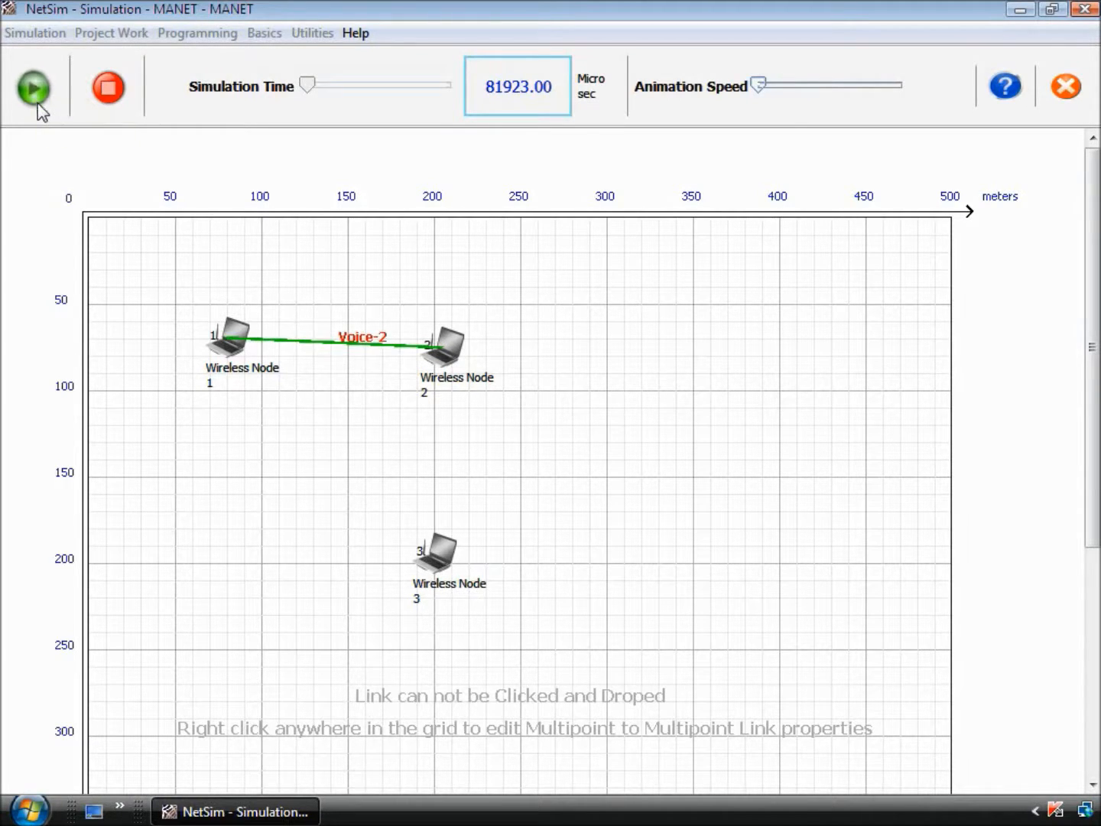
pyautogui.click(37, 107)
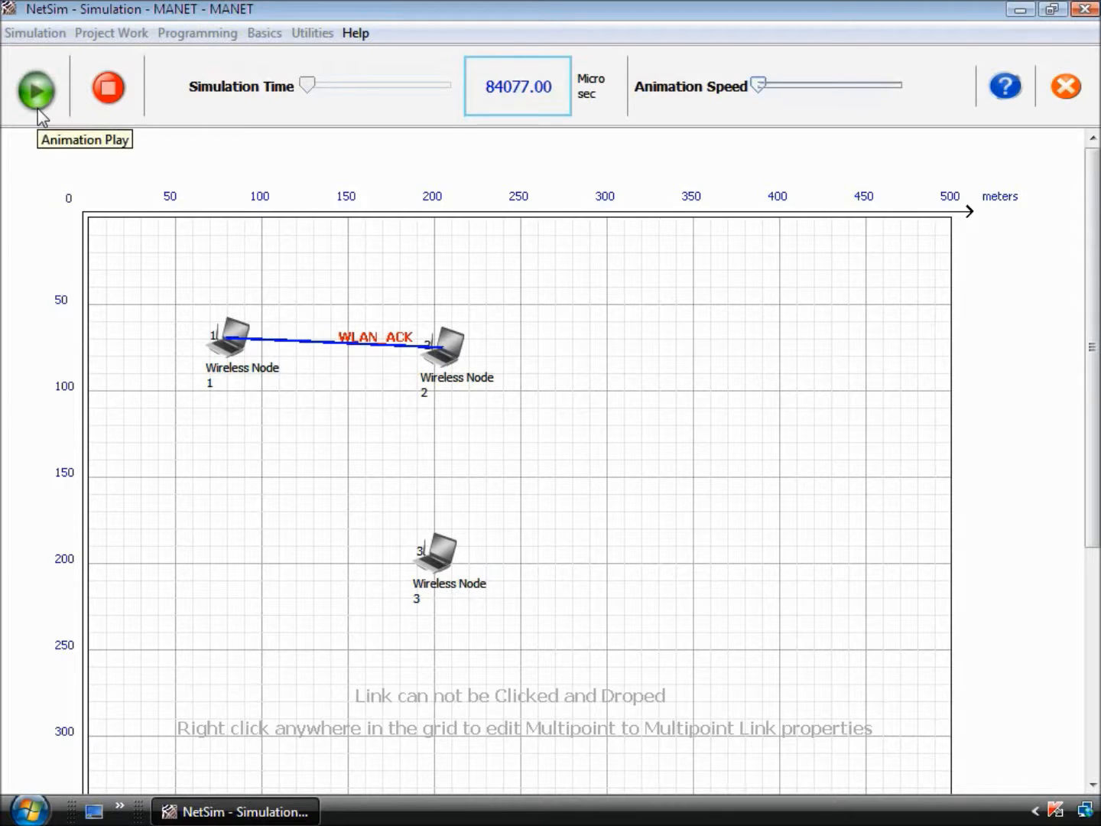
pyautogui.click(37, 107)
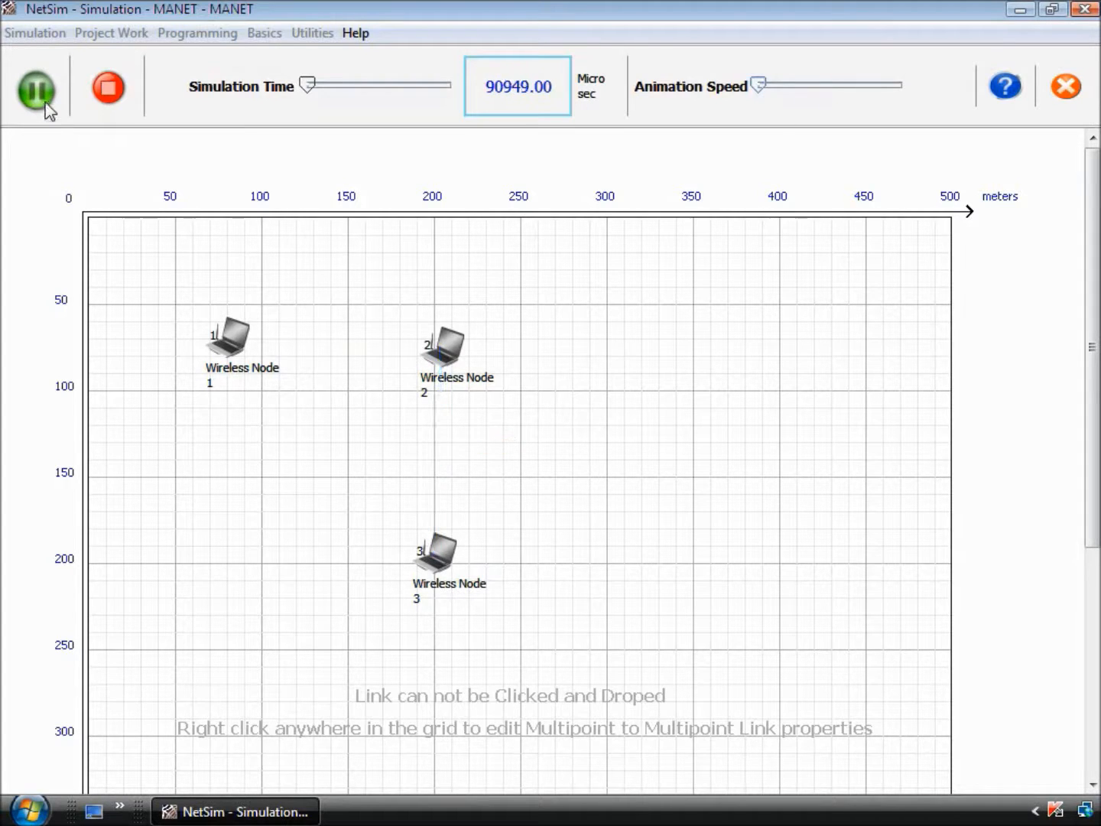
# Pause and resume the animation to examine the DSR_ACK packets between nodes 1 and 2 and between nodes 2 and 3
pyautogui.click(45, 105)
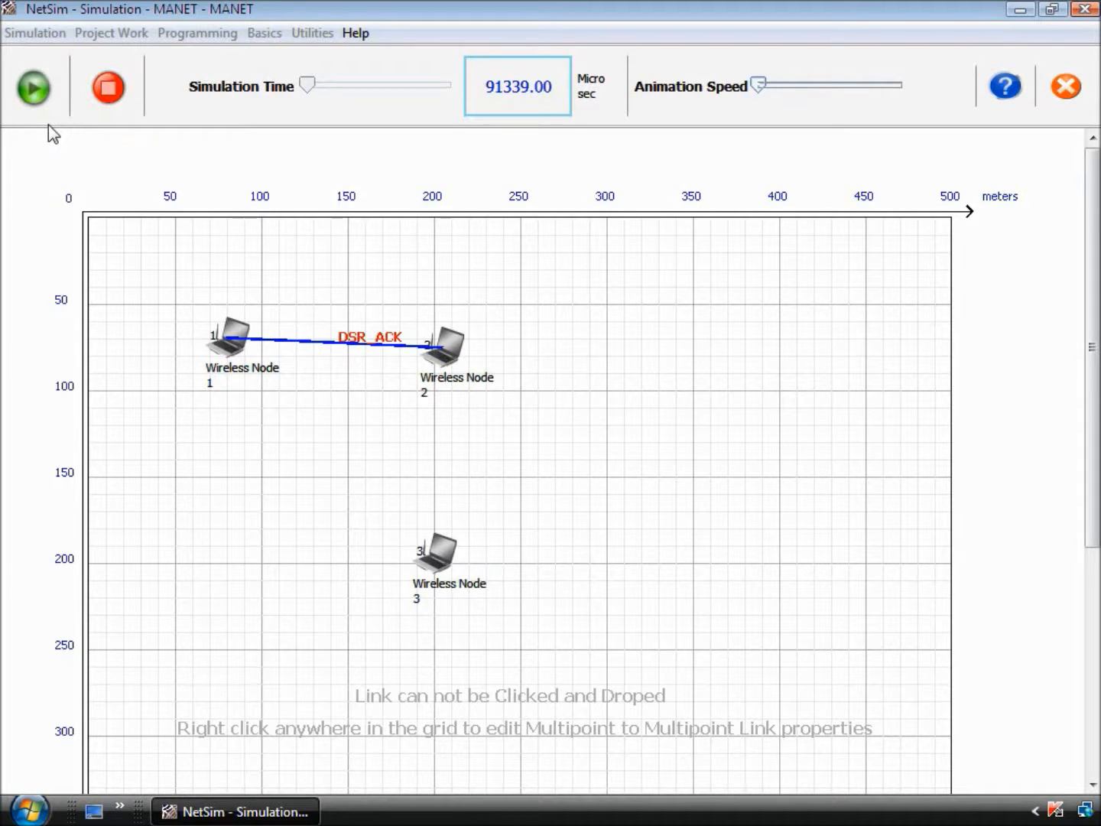
pyautogui.click(43, 114)
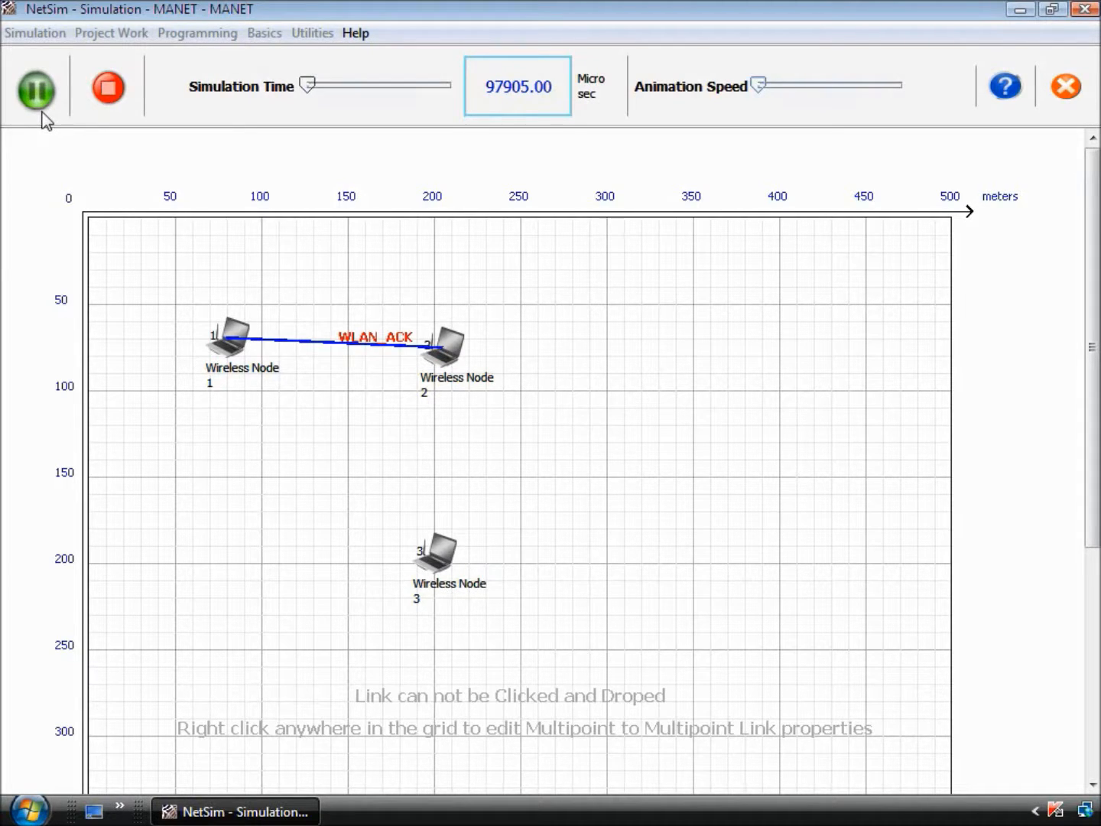
pyautogui.click(44, 111)
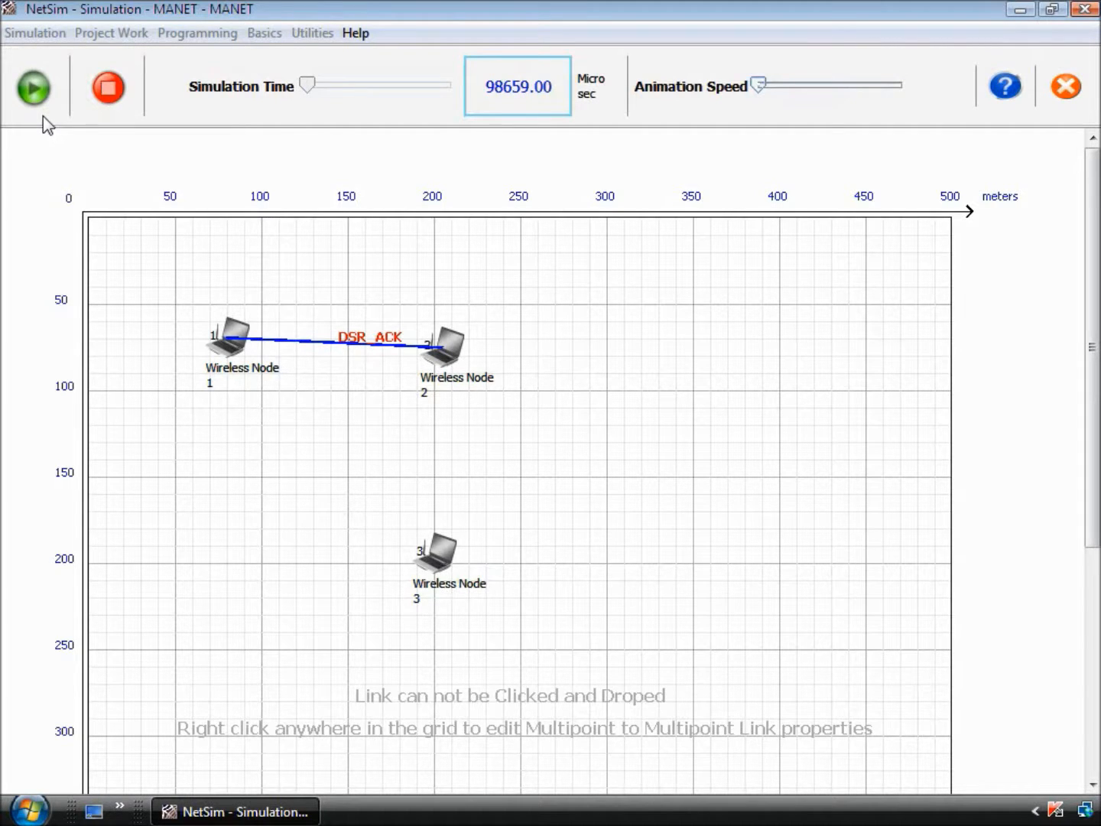
pyautogui.click(43, 111)
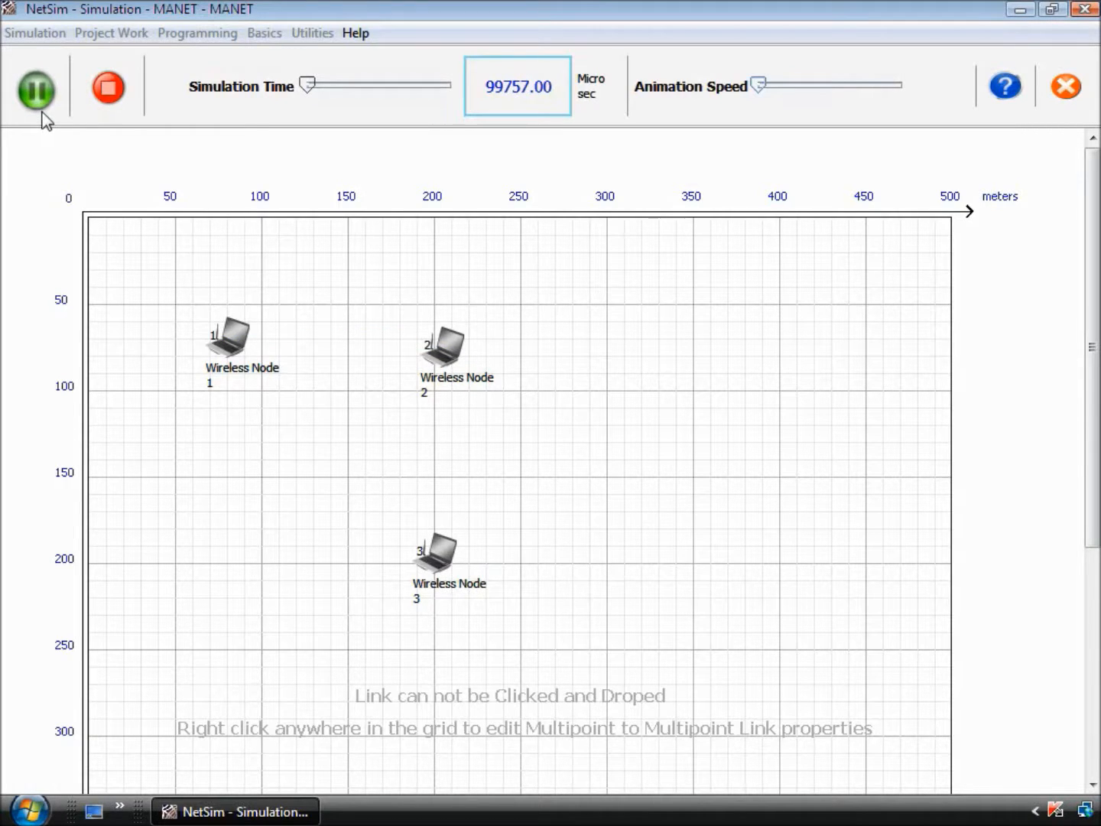
pyautogui.click(44, 114)
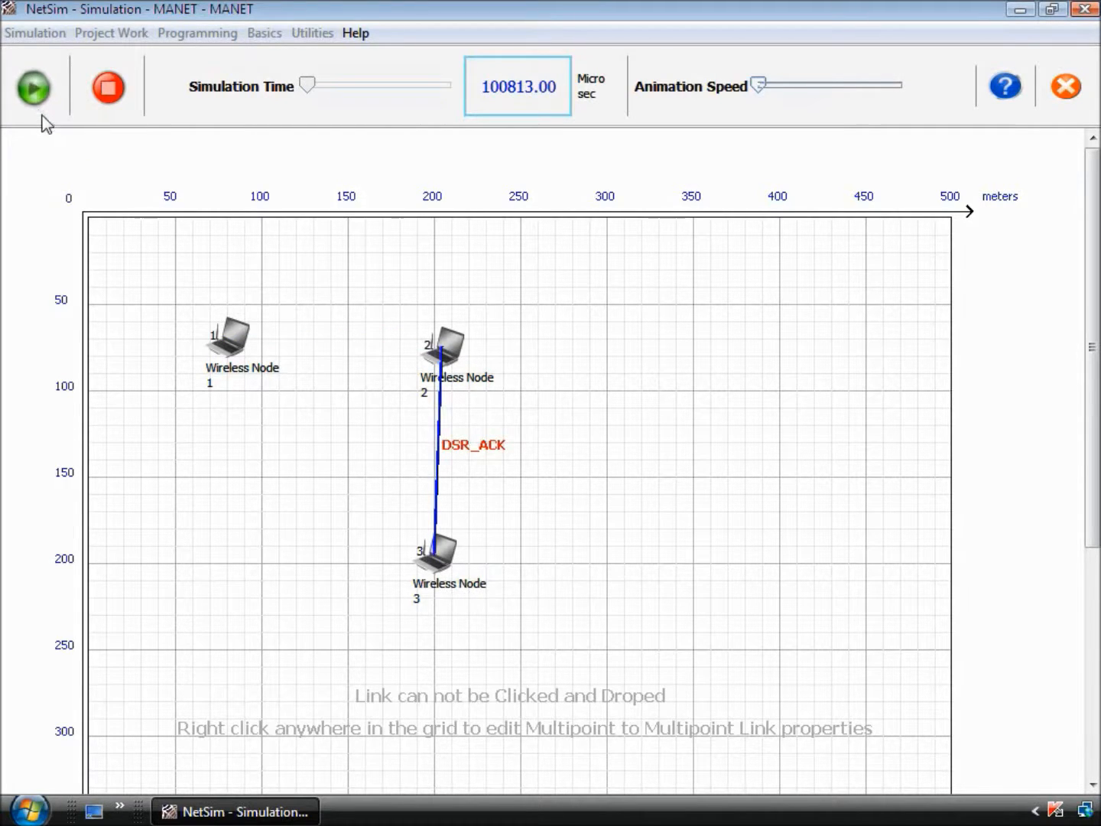
pyautogui.click(40, 109)
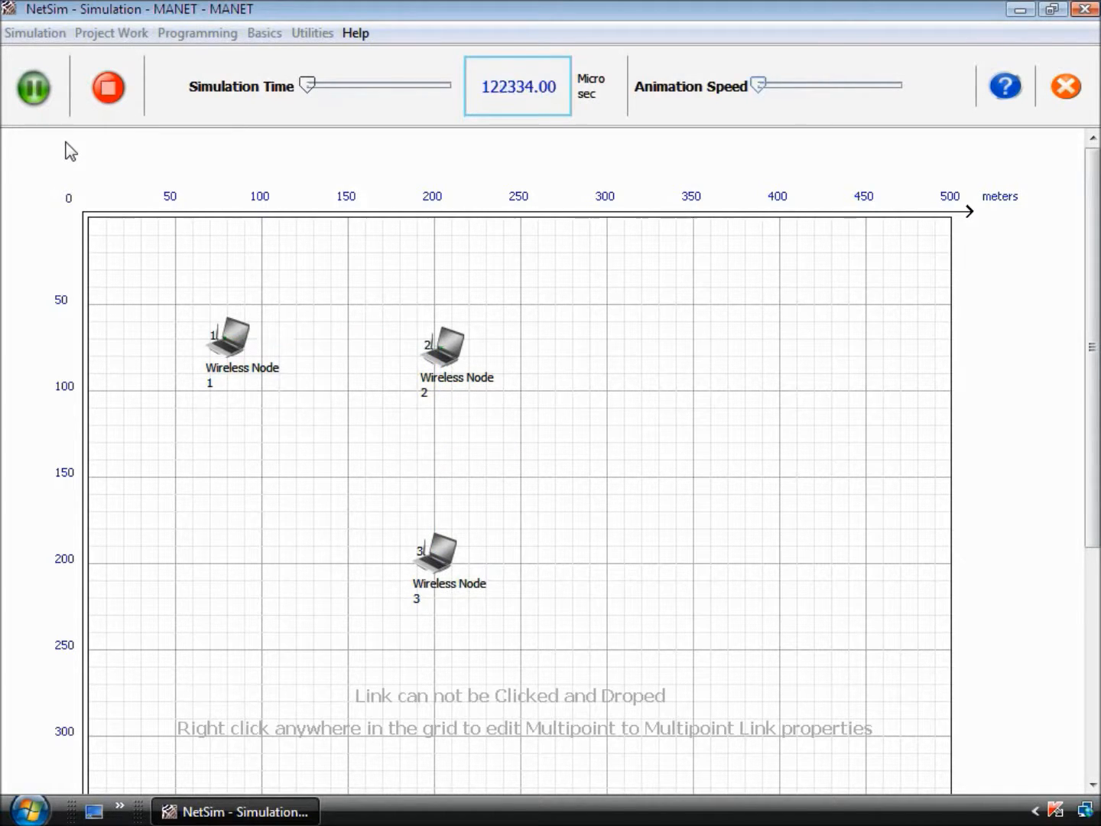
# Raise the animation speed to its maximum to watch the remaining packet flow
pyautogui.moveTo(761, 86); pyautogui.dragTo(883, 92)
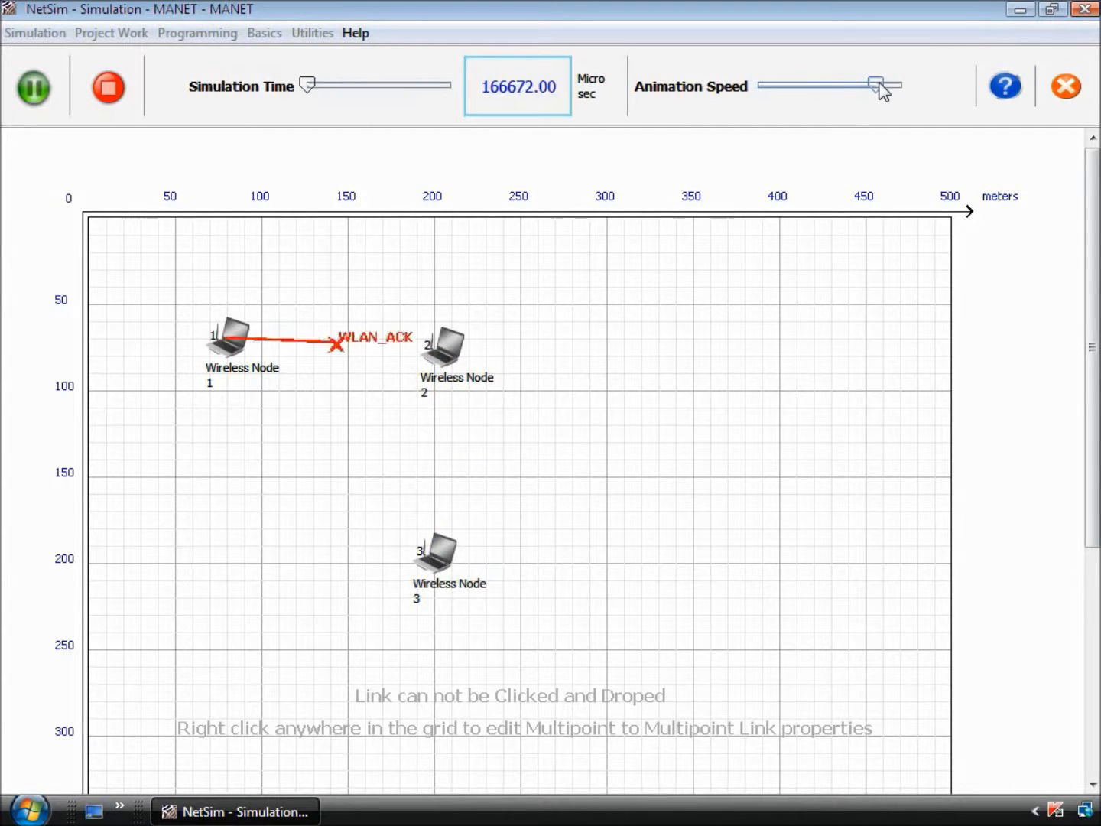
pyautogui.moveTo(883, 91); pyautogui.dragTo(891, 82)
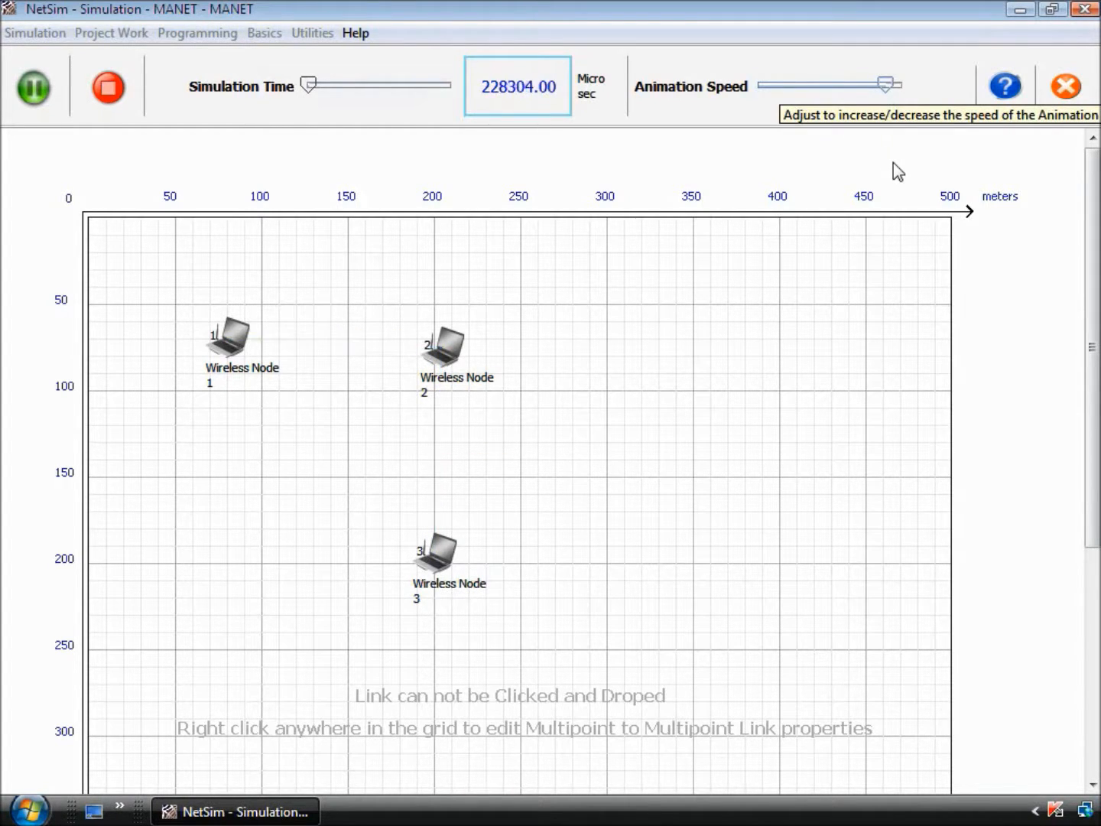
pyautogui.moveTo(886, 84); pyautogui.dragTo(916, 85)
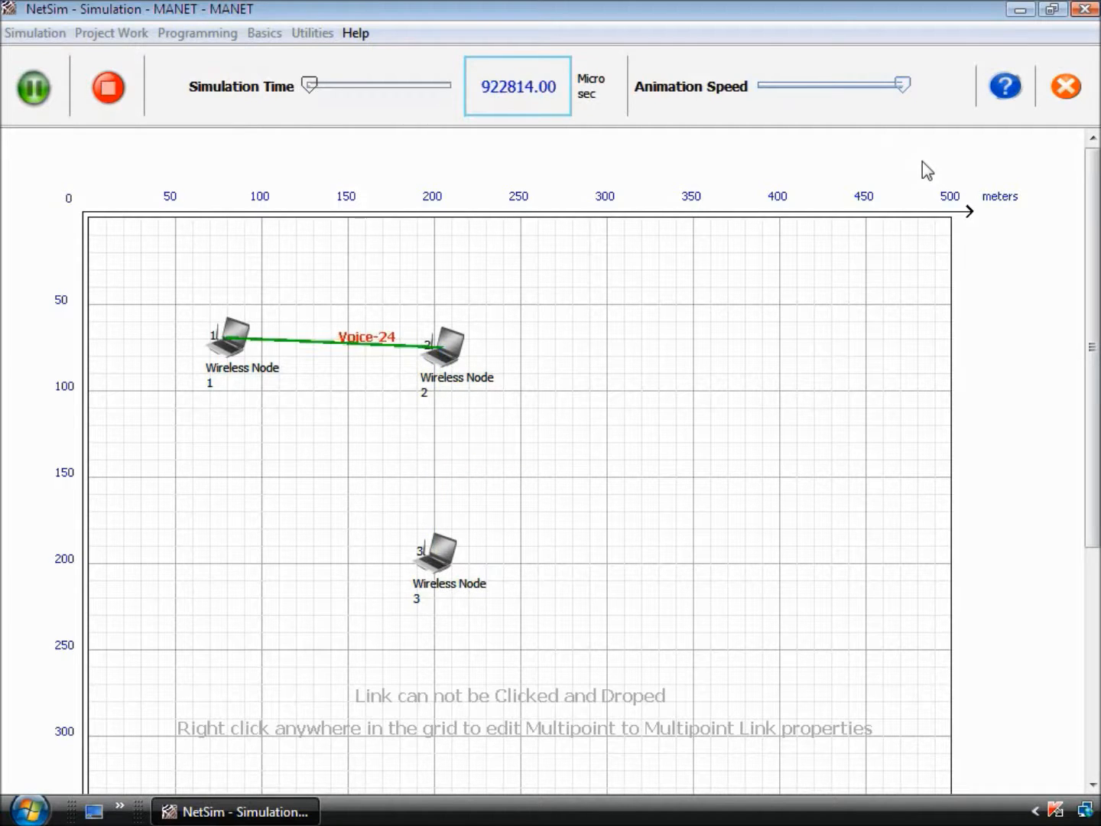
# Stop and close the packet animation, and open the manet packet trace file from the performance metrics results in Excel
pyautogui.click(108, 88)
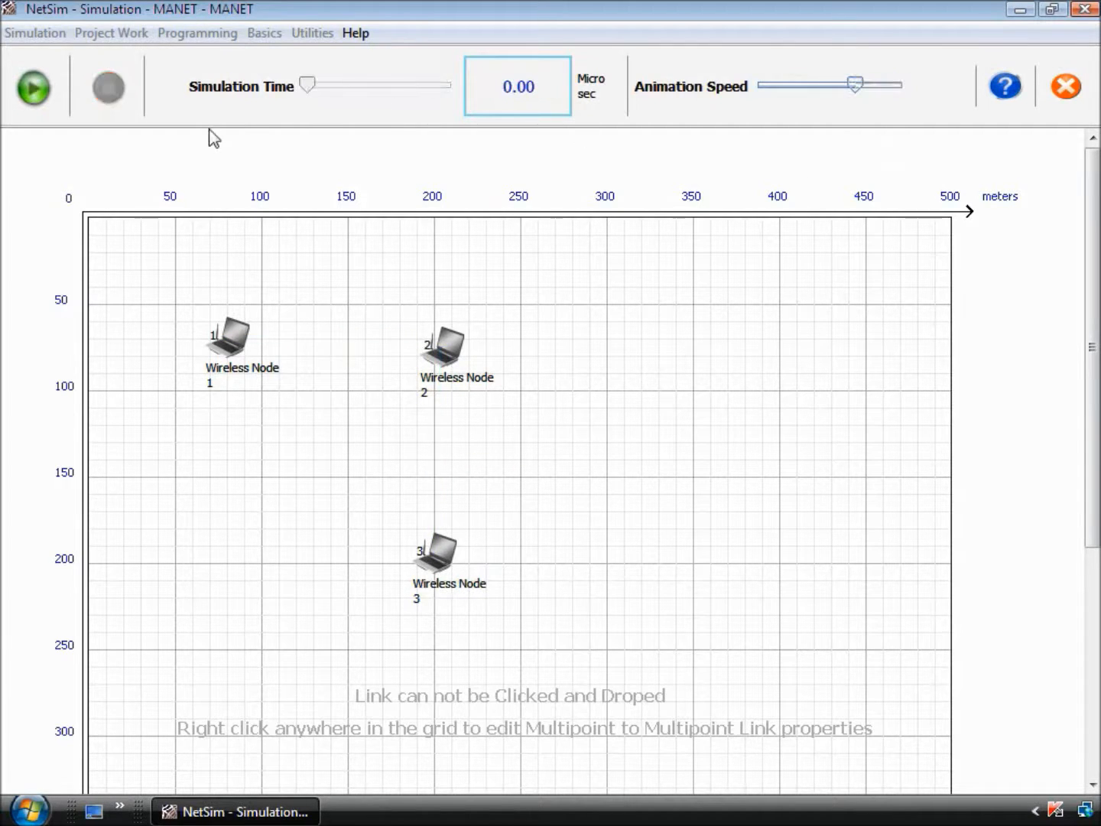
pyautogui.click(1066, 86)
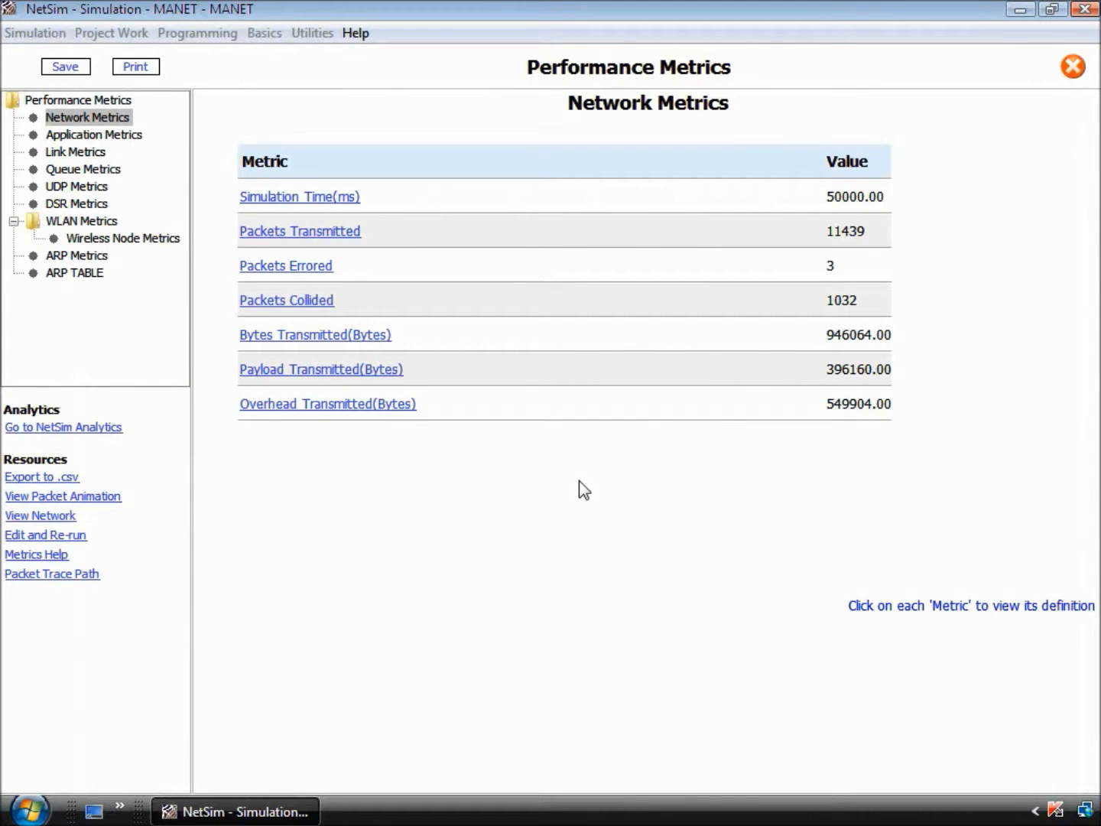
pyautogui.click(93, 575)
pyautogui.click(524, 458)
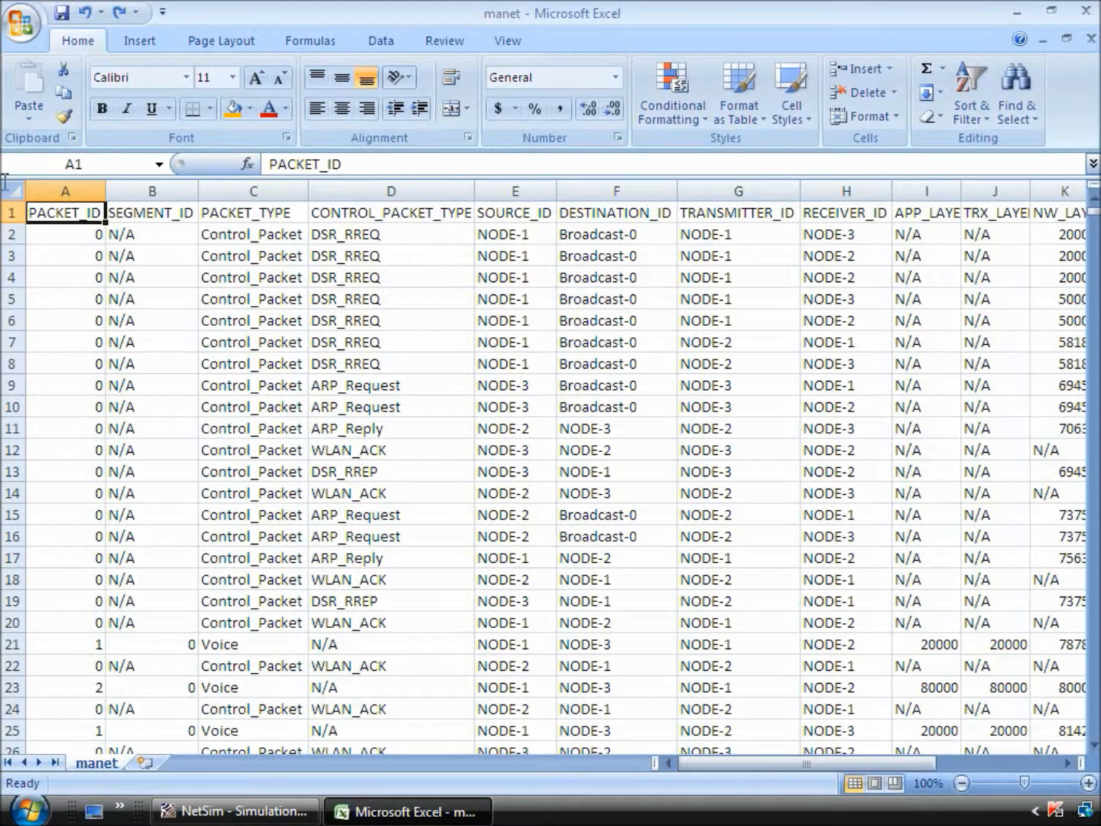
# Examine the trace's header row and its control packet type, source, destination, transmitter and receiver ID columns, ending at the first packet record
pyautogui.click(12, 213)
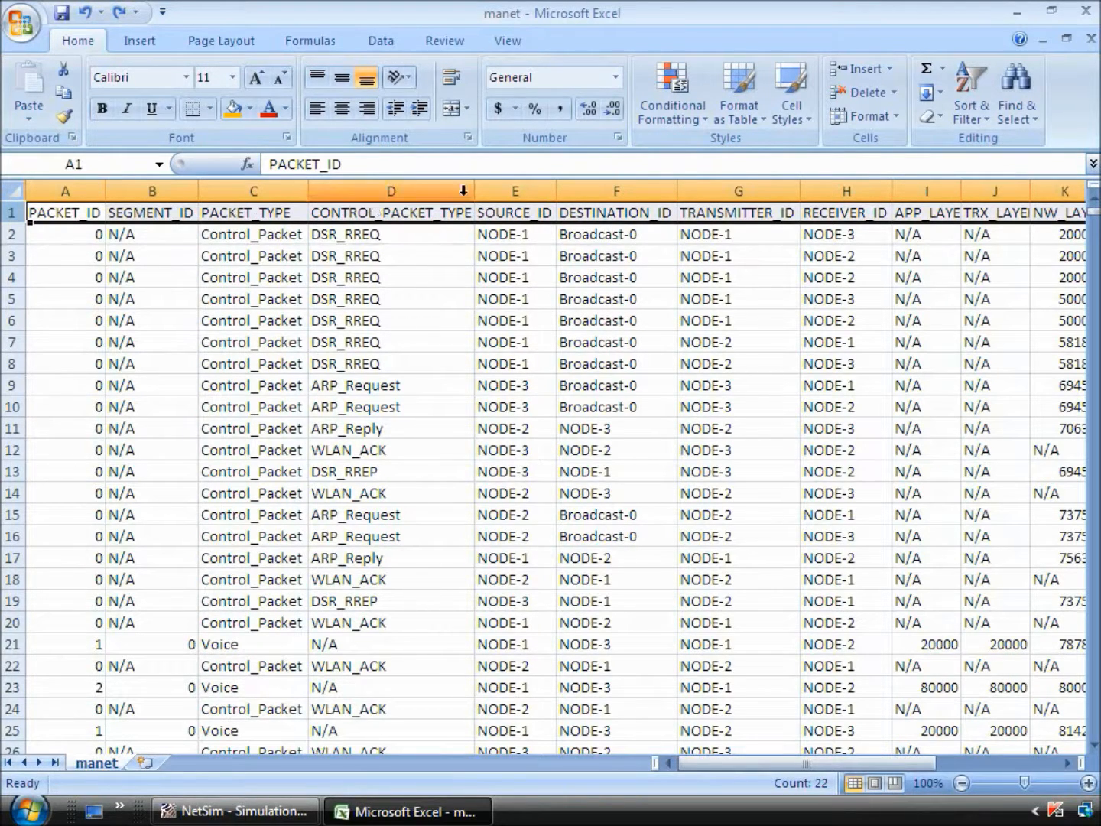
pyautogui.click(420, 189)
pyautogui.click(516, 189)
pyautogui.click(593, 189)
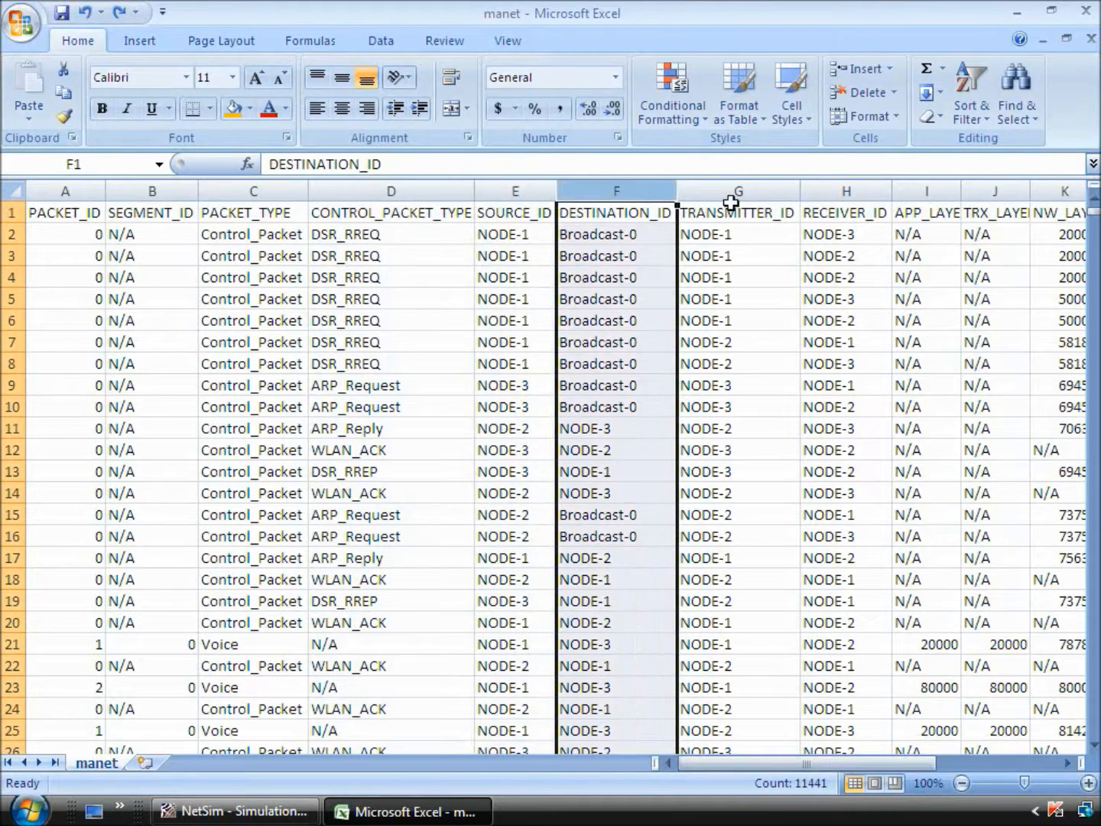
pyautogui.click(732, 193)
pyautogui.click(844, 191)
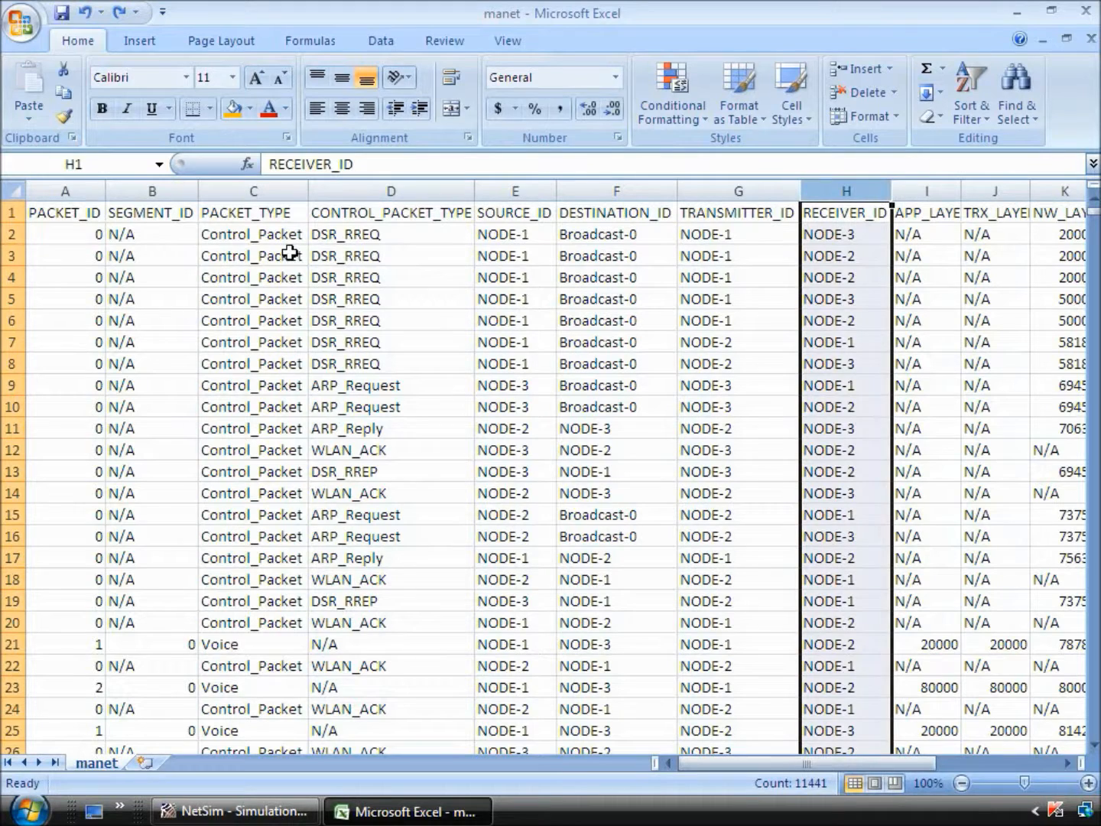
pyautogui.click(99, 235)
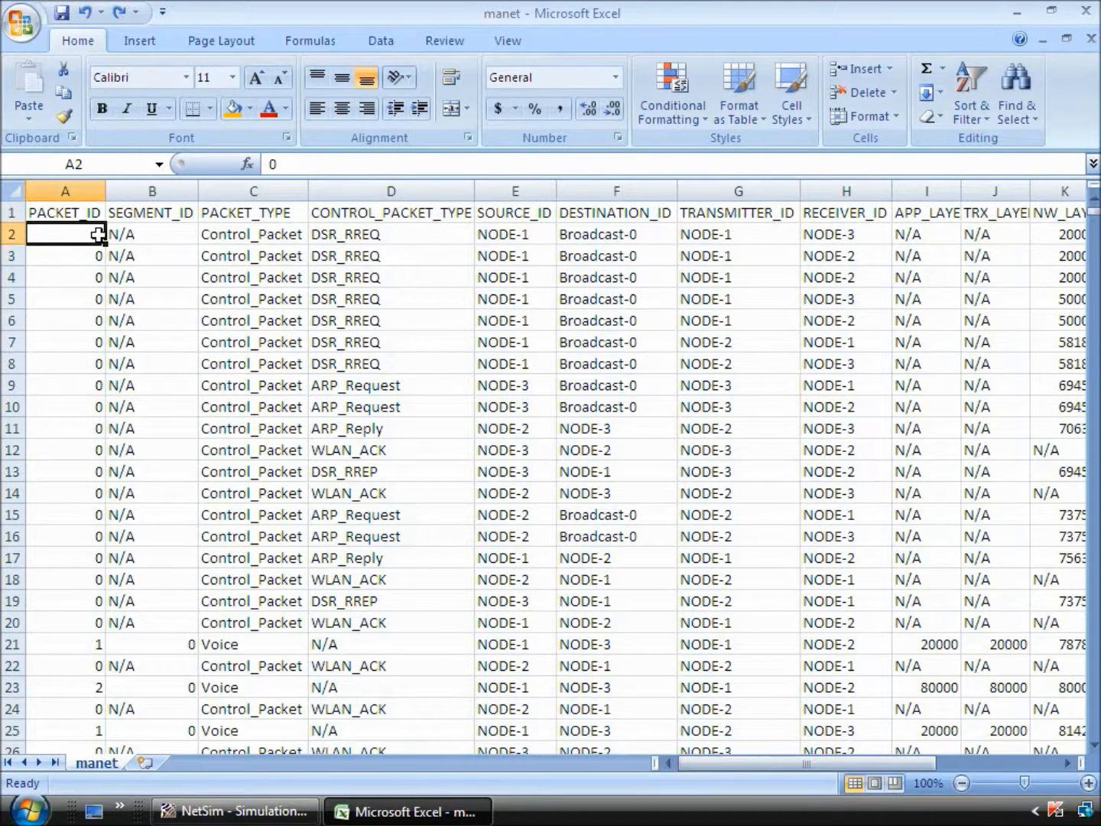
# Make the first DSR_RREQ record bold and red from its control packet type to its receiver ID (D2:H2)
pyautogui.click(11, 234)
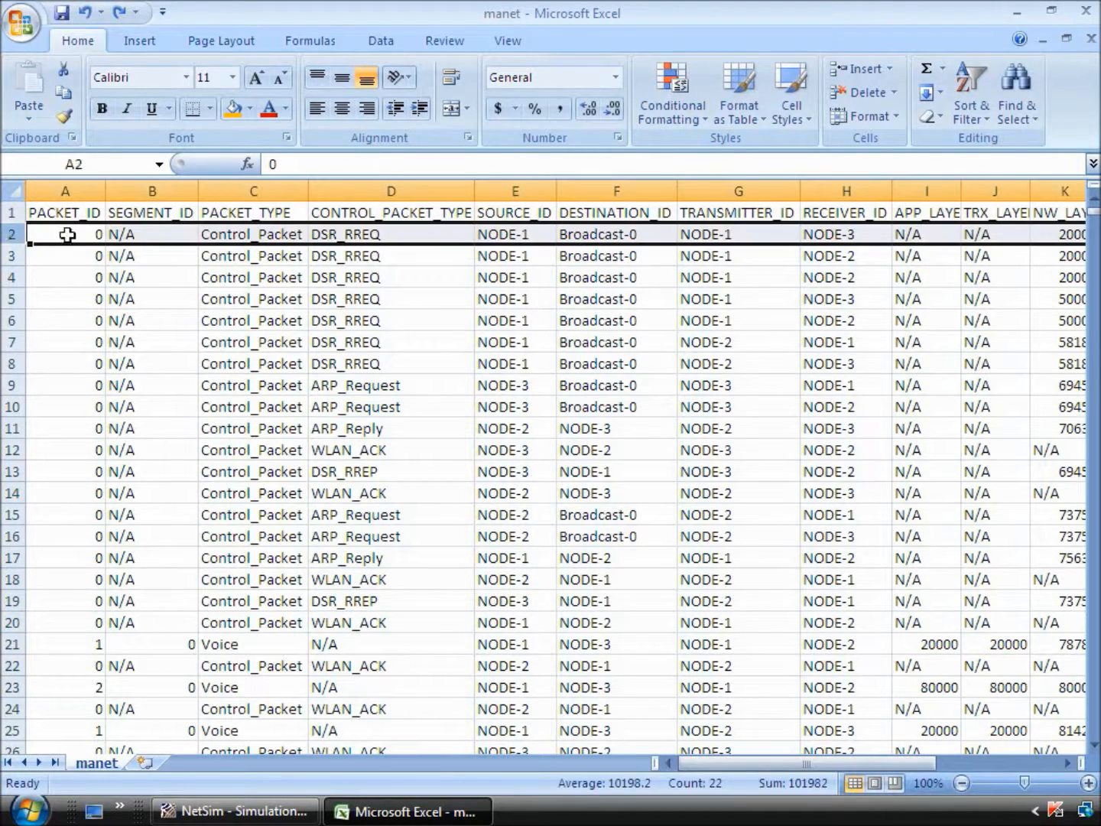
pyautogui.click(347, 235)
pyautogui.moveTo(478, 242); pyautogui.dragTo(822, 239)
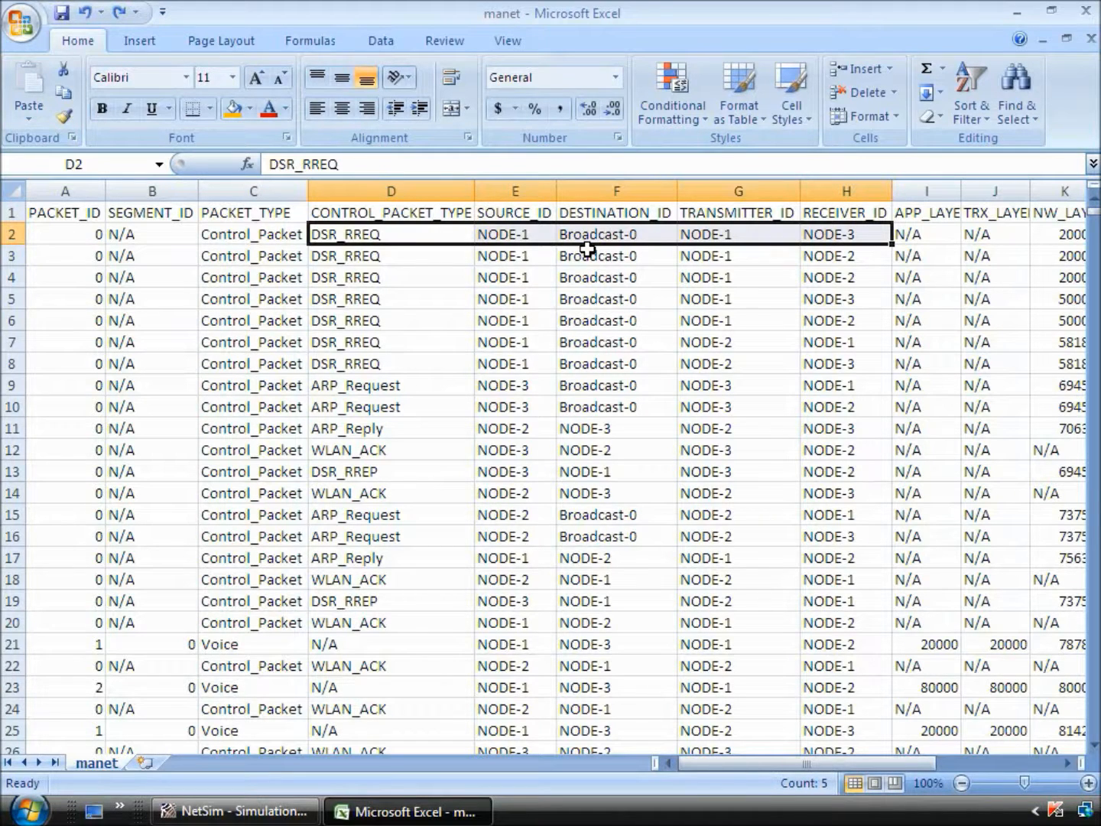
pyautogui.hotkey('ctrl', 'b')
pyautogui.click(268, 107)
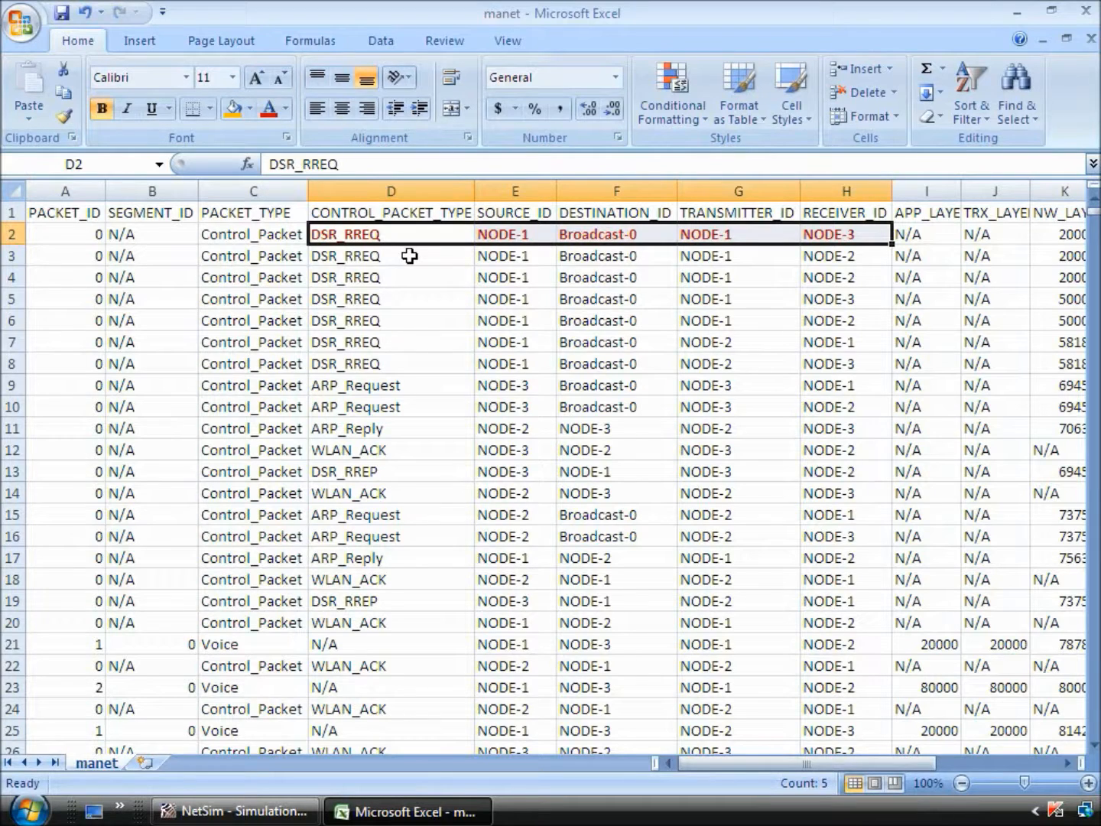
# Format the DSR_RREQ records in D3:H3 and D4:H4 as bold red text
pyautogui.moveTo(409, 256); pyautogui.dragTo(842, 255)
pyautogui.click(269, 109)
pyautogui.hotkey('ctrl', 'b')
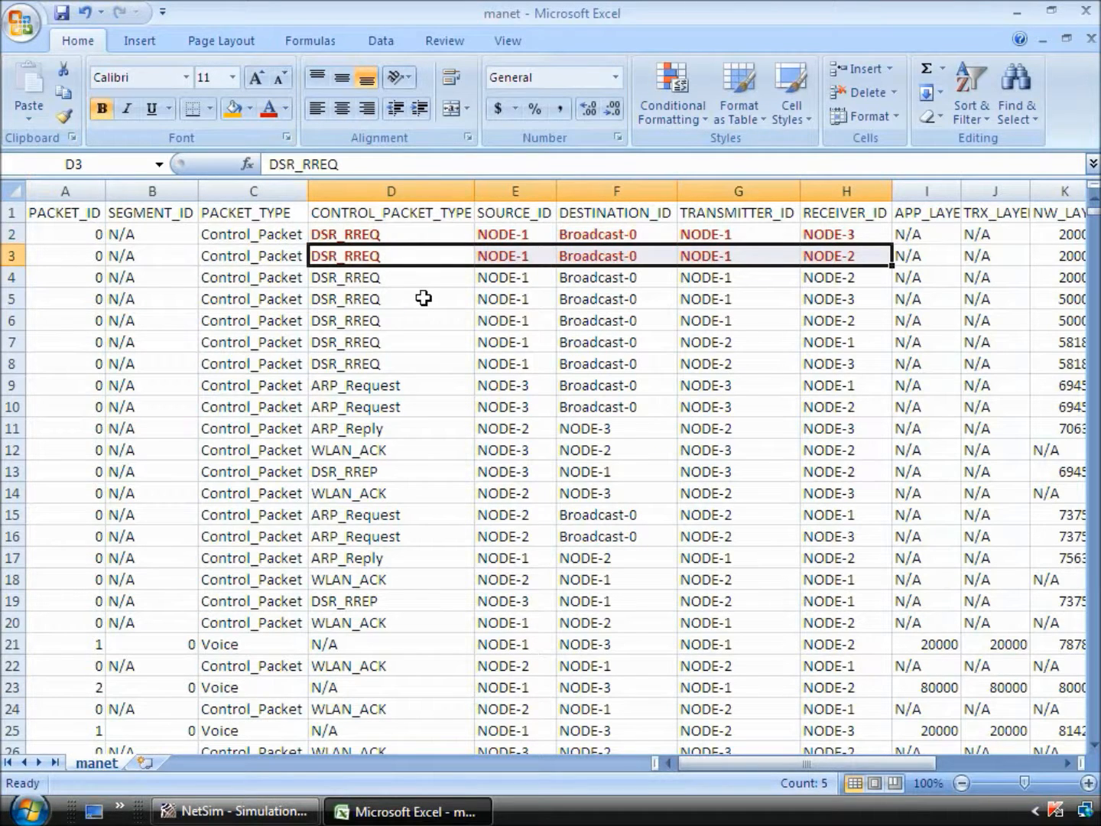
pyautogui.moveTo(423, 282); pyautogui.dragTo(842, 279)
pyautogui.click(268, 111)
pyautogui.hotkey('ctrl', 'b')
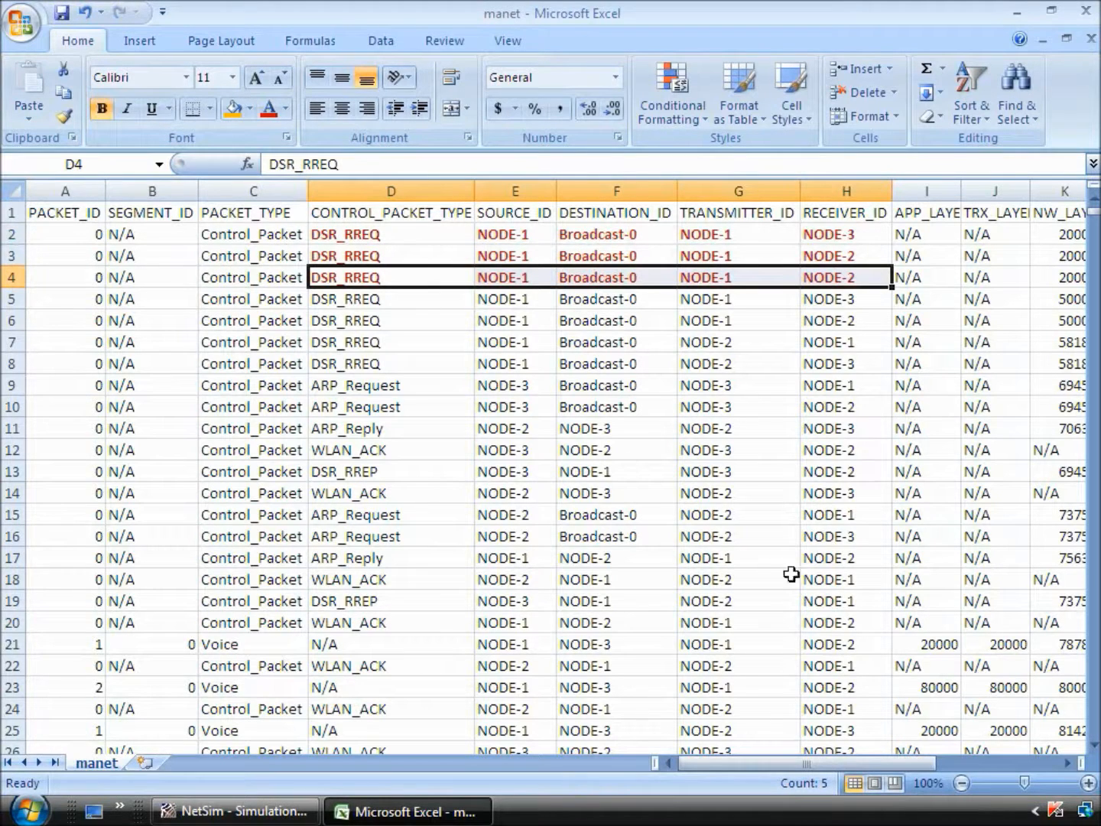
# Make the TTL_Expired packet status of row 4 (cell V4) bold and red
pyautogui.click(1003, 764)
pyautogui.click(826, 279)
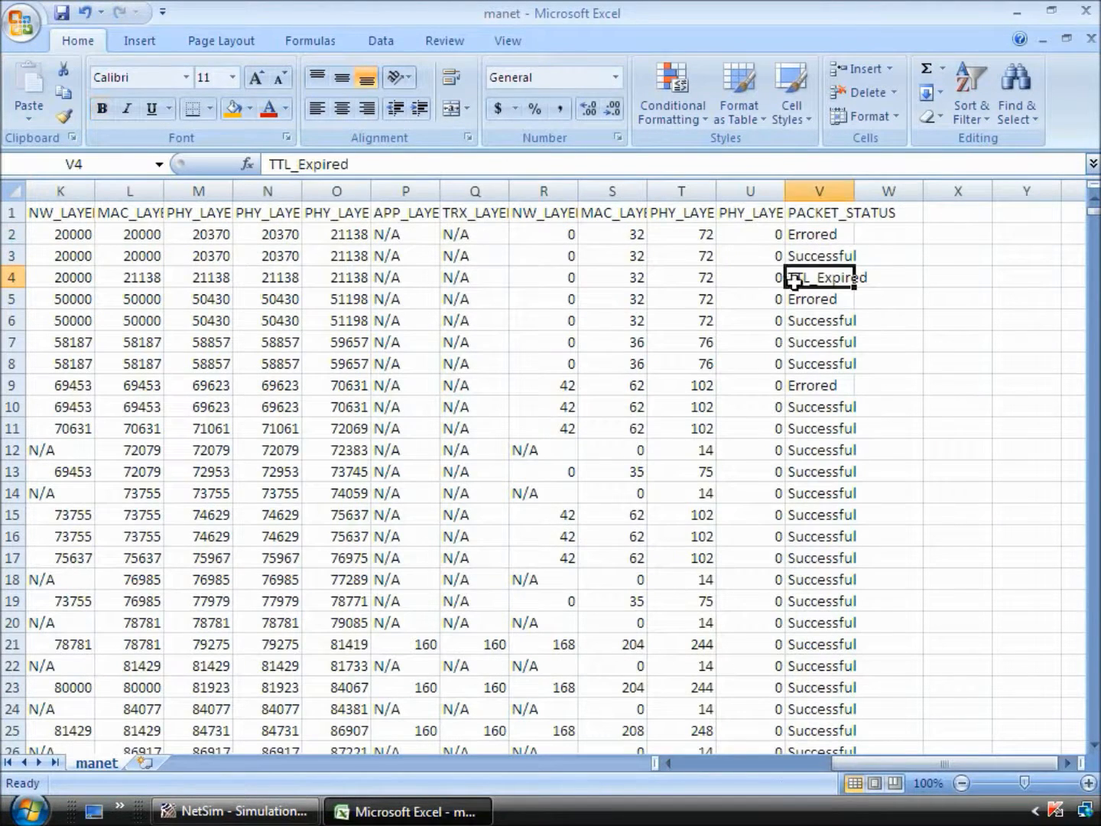
pyautogui.hotkey('ctrl', 'b')
pyautogui.click(268, 111)
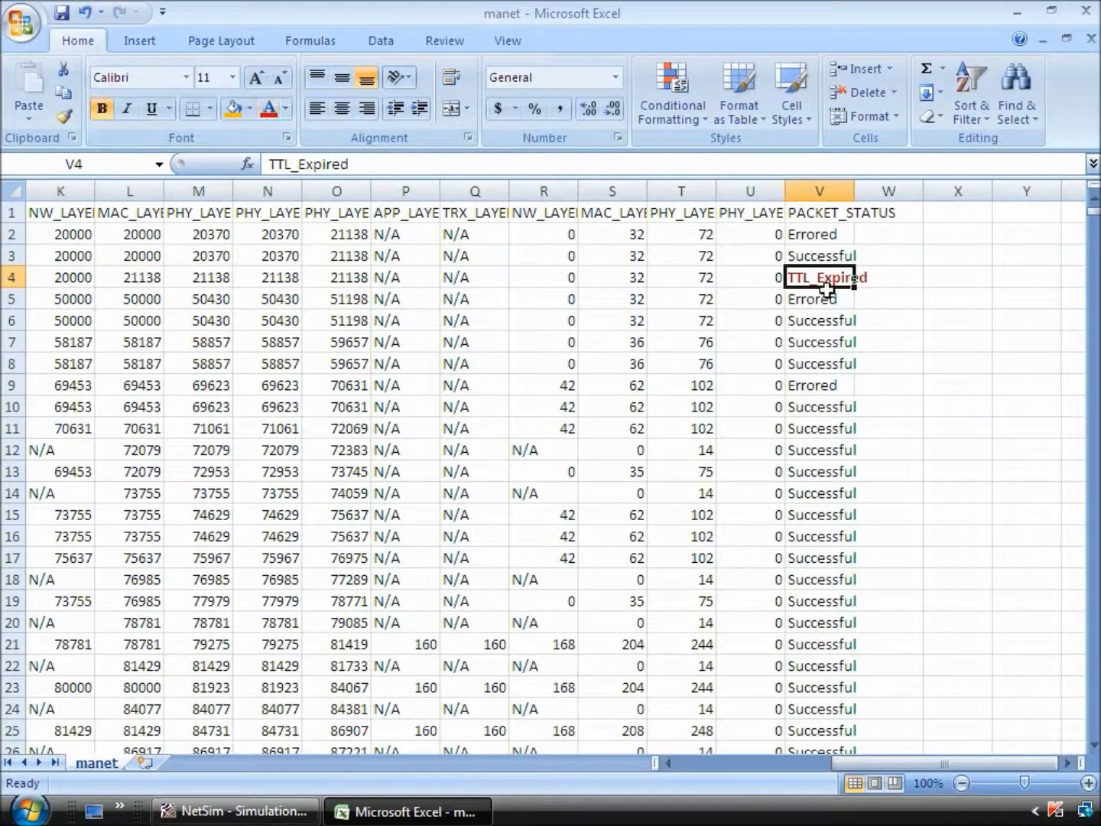
# Format the remaining DSR_RREQ records in rows 5 to 8, columns D to H, as bold red text
pyautogui.click(790, 769)
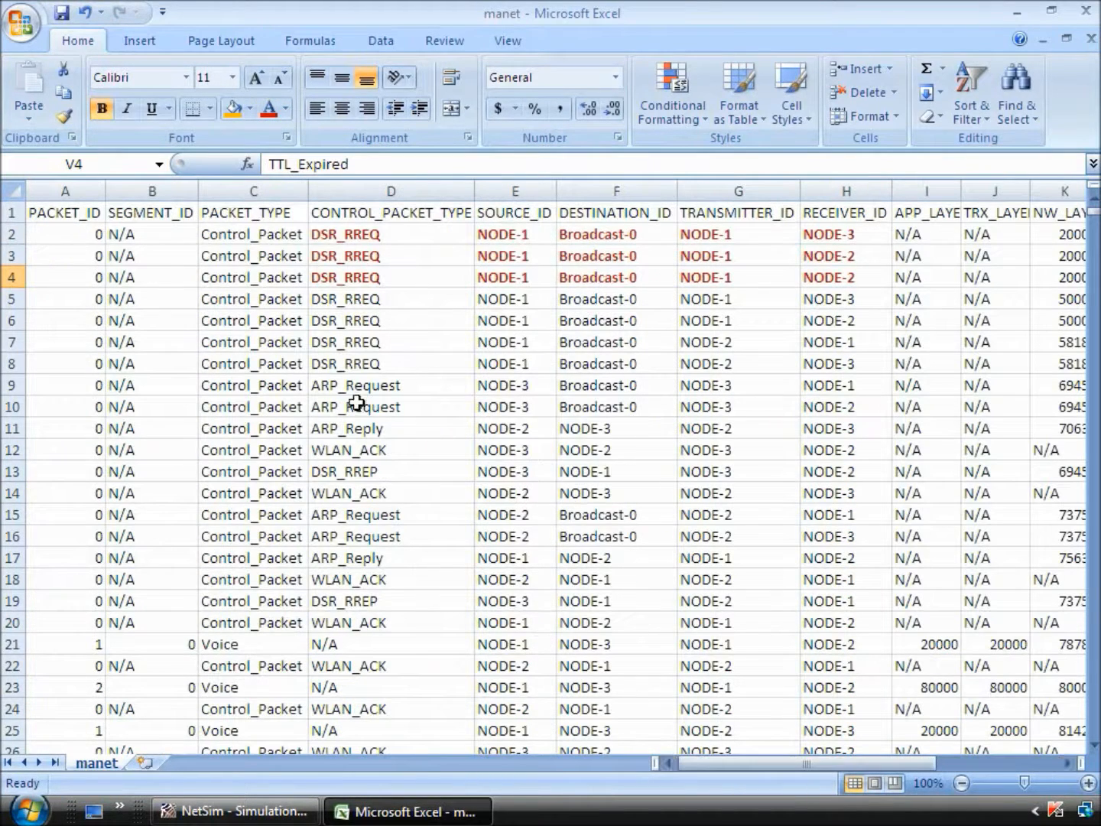
pyautogui.moveTo(354, 300); pyautogui.dragTo(819, 314)
pyautogui.click(267, 108)
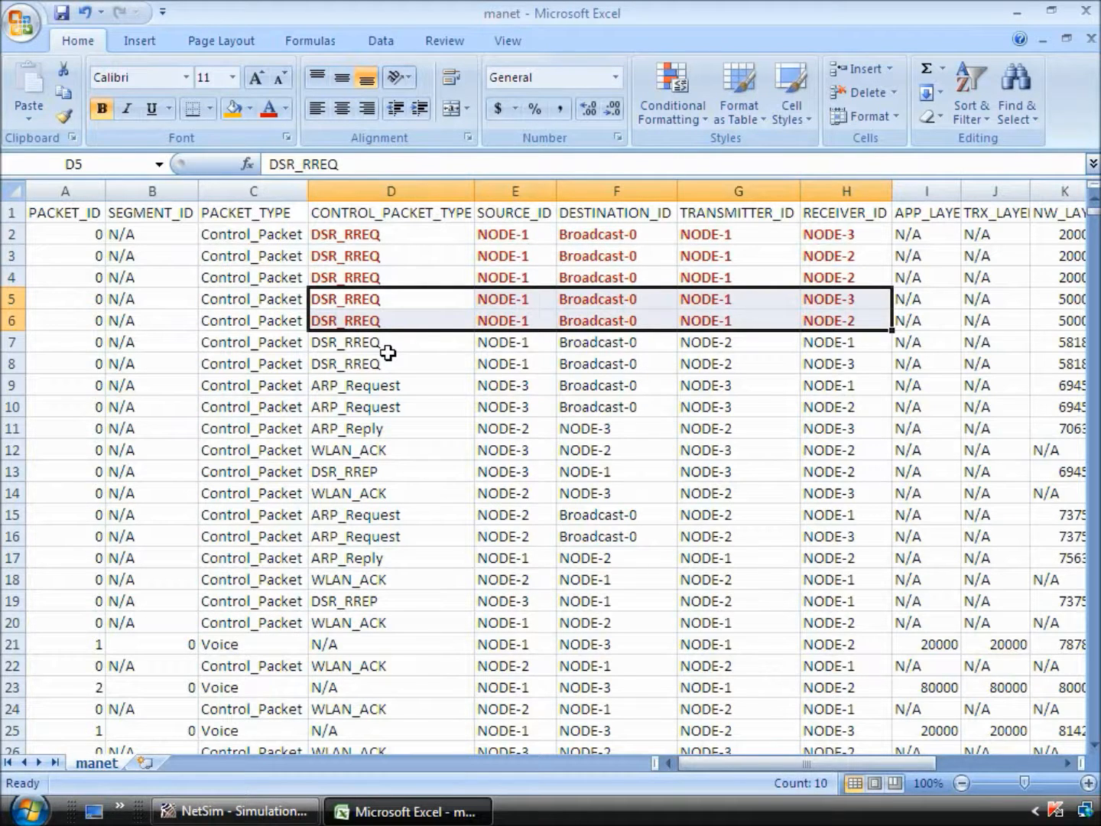
pyautogui.click(424, 345)
pyautogui.moveTo(424, 345); pyautogui.dragTo(826, 341)
pyautogui.click(268, 107)
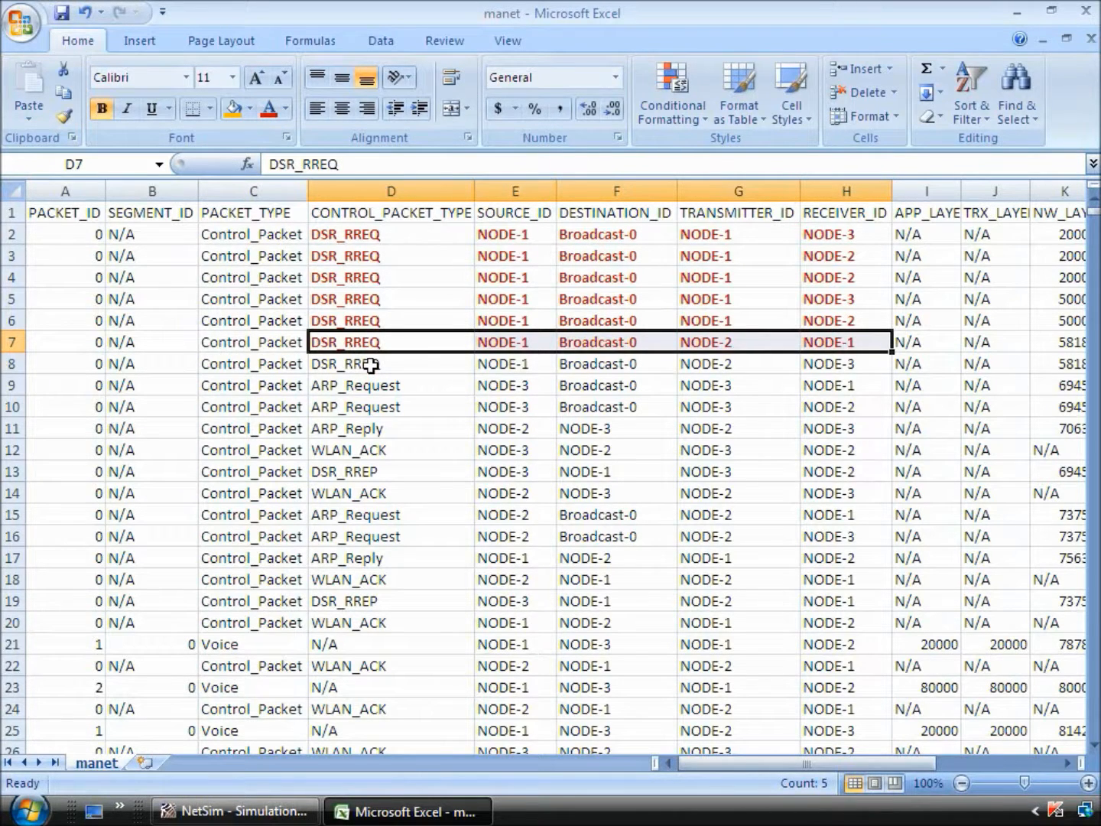
pyautogui.moveTo(370, 366); pyautogui.dragTo(814, 359)
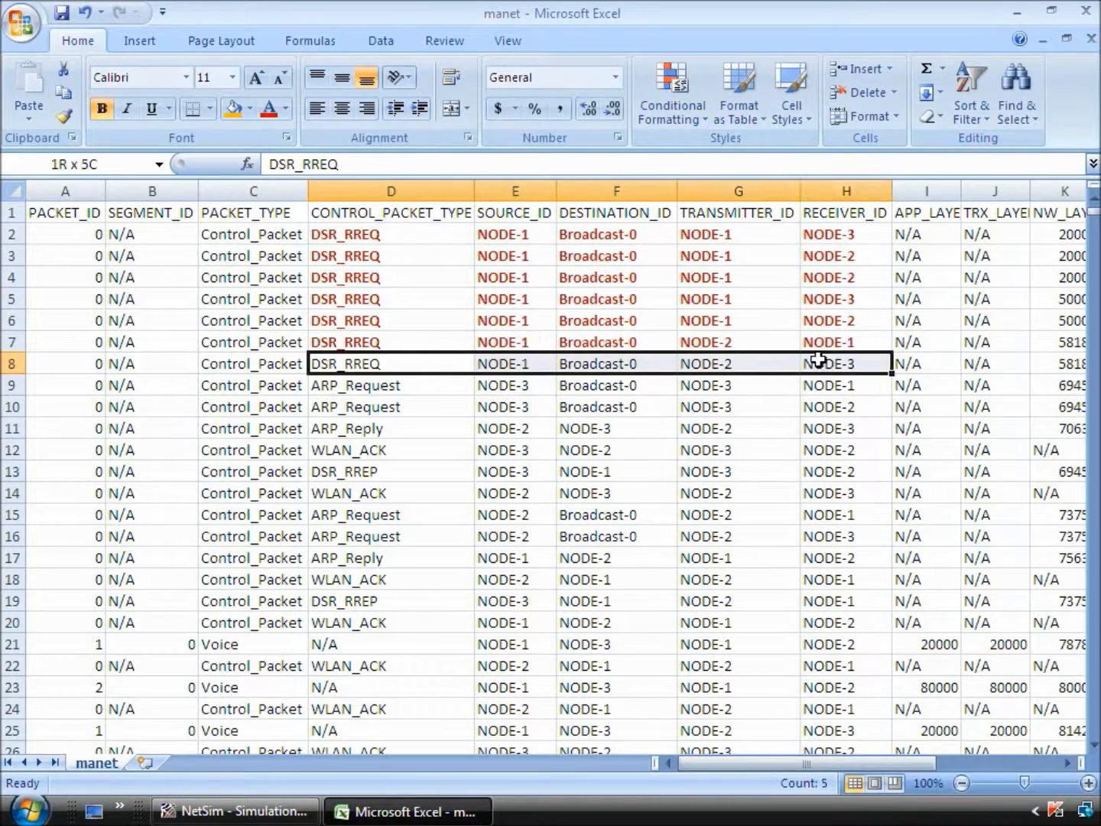
pyautogui.click(267, 108)
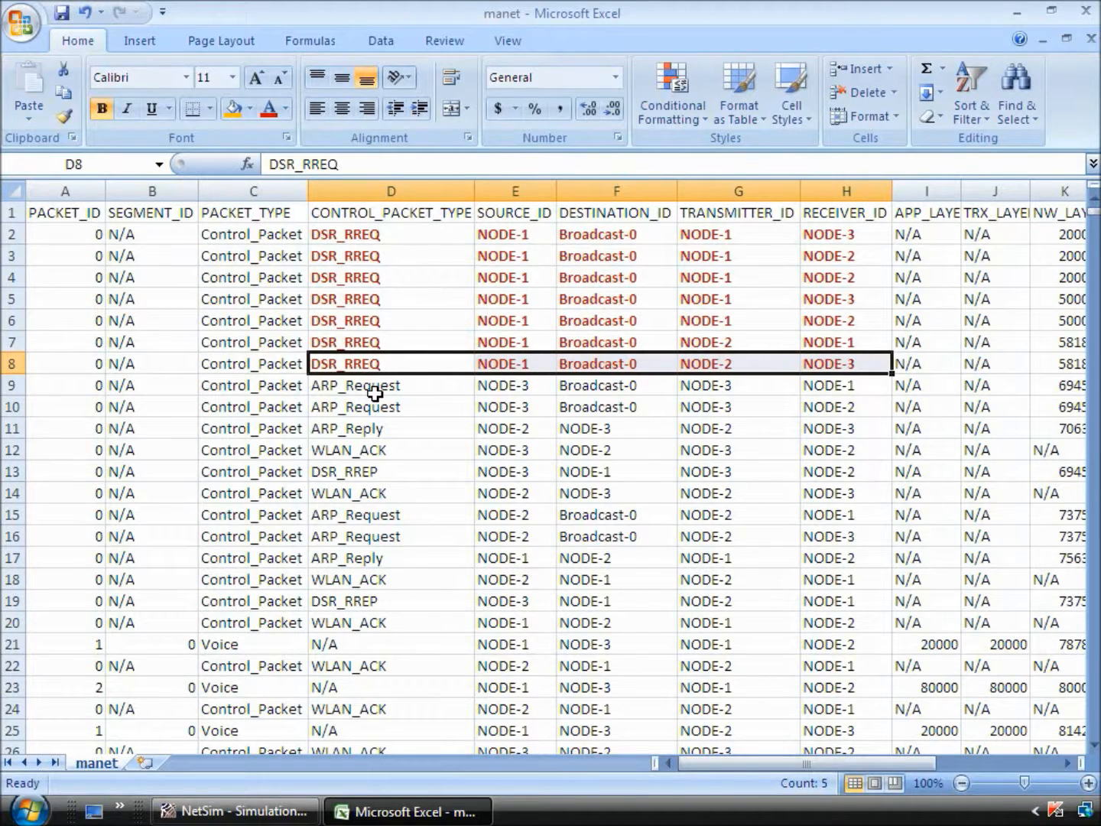
# Make the ARP_Request, ARP_Reply and WLAN_ACK records in rows 9 to 12, columns D to H, bold and red
pyautogui.moveTo(371, 388); pyautogui.dragTo(830, 411)
pyautogui.click(268, 108)
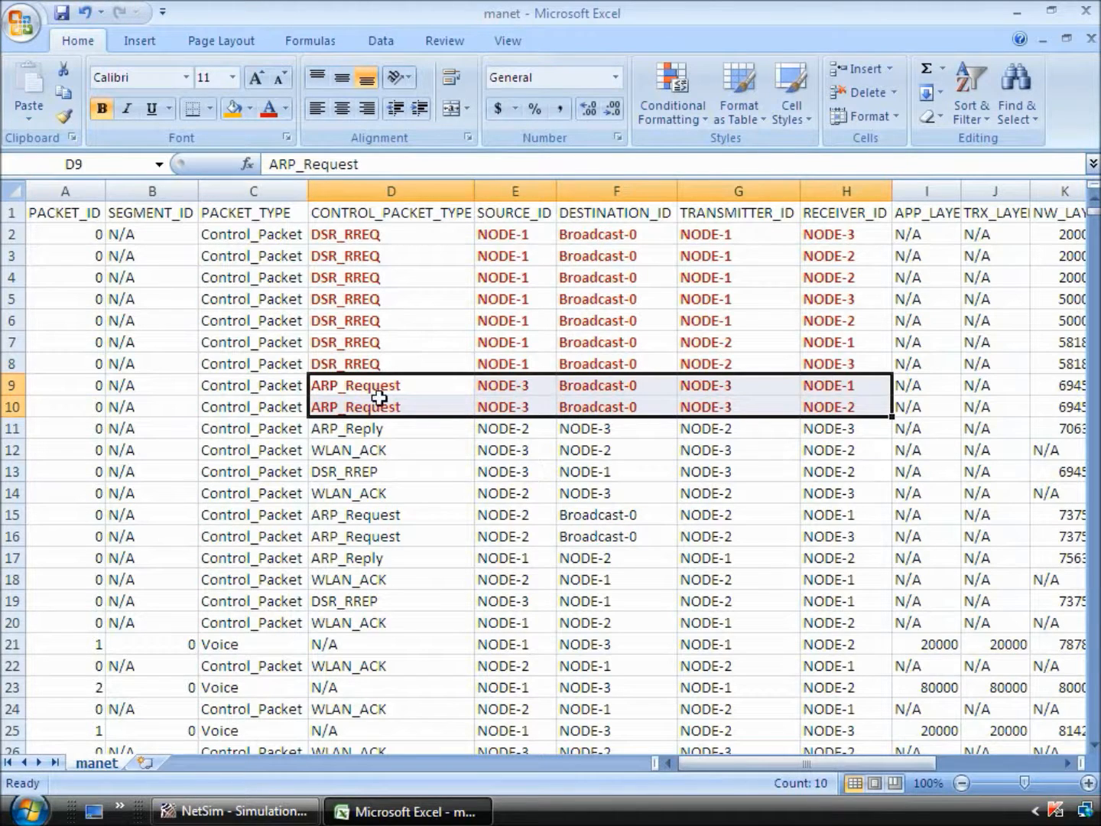
pyautogui.moveTo(374, 429); pyautogui.dragTo(817, 425)
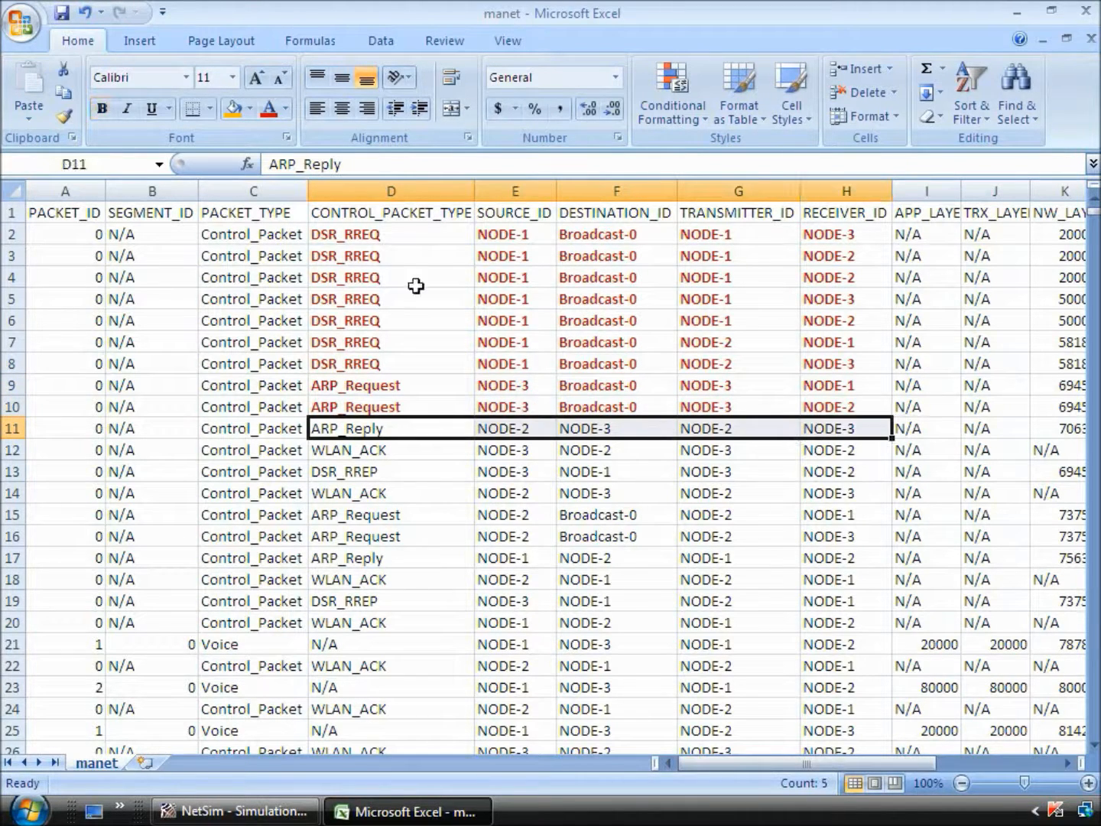
pyautogui.click(268, 106)
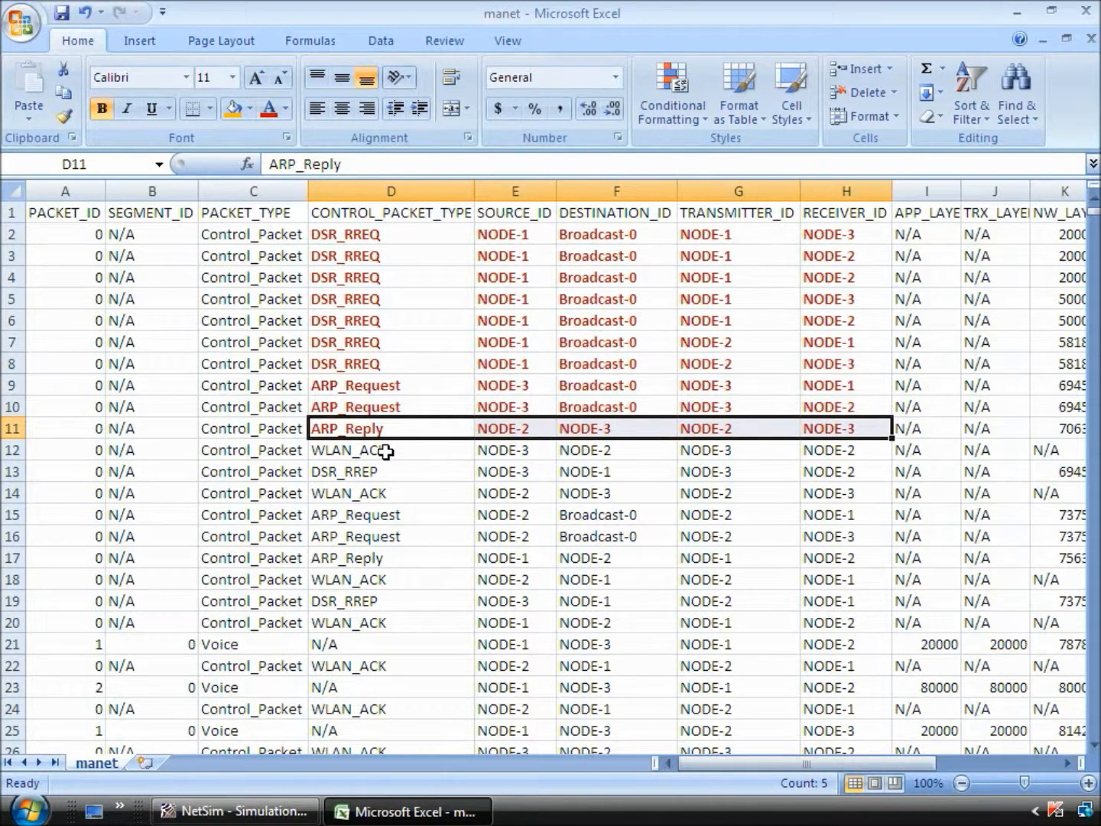
pyautogui.moveTo(386, 452); pyautogui.dragTo(813, 456)
pyautogui.hotkey('ctrl', 'b')
pyautogui.click(267, 109)
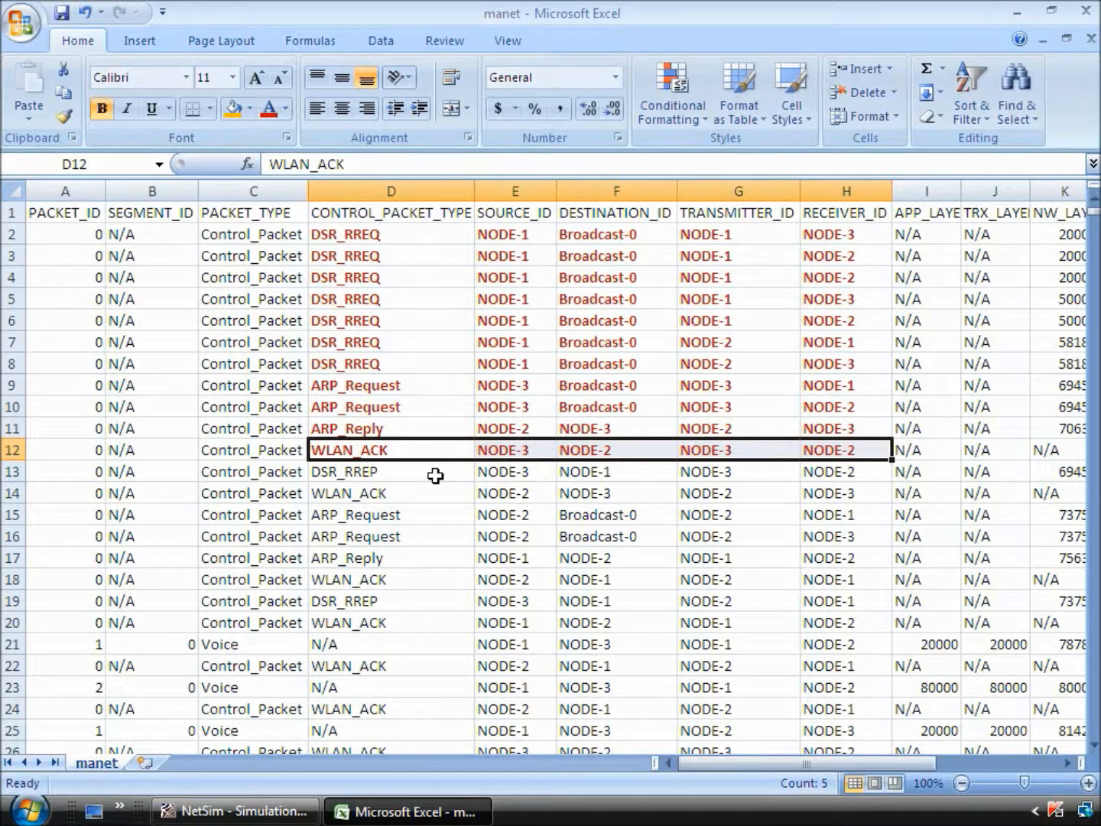
# Format node 3's DSR_RREP record and its WLAN_ACK in rows 13 and 14, columns D to H, as bold red text
pyautogui.moveTo(428, 476); pyautogui.dragTo(808, 472)
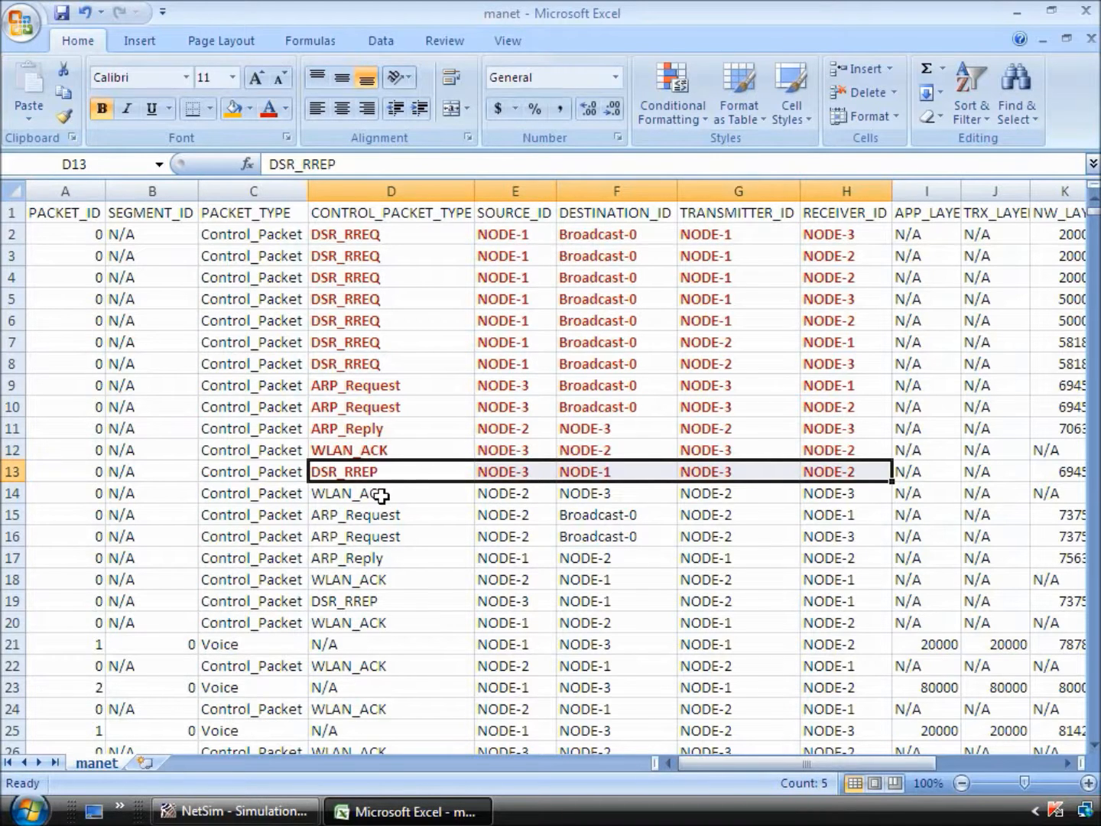
pyautogui.moveTo(380, 495); pyautogui.dragTo(809, 492)
pyautogui.hotkey('ctrl', 'b')
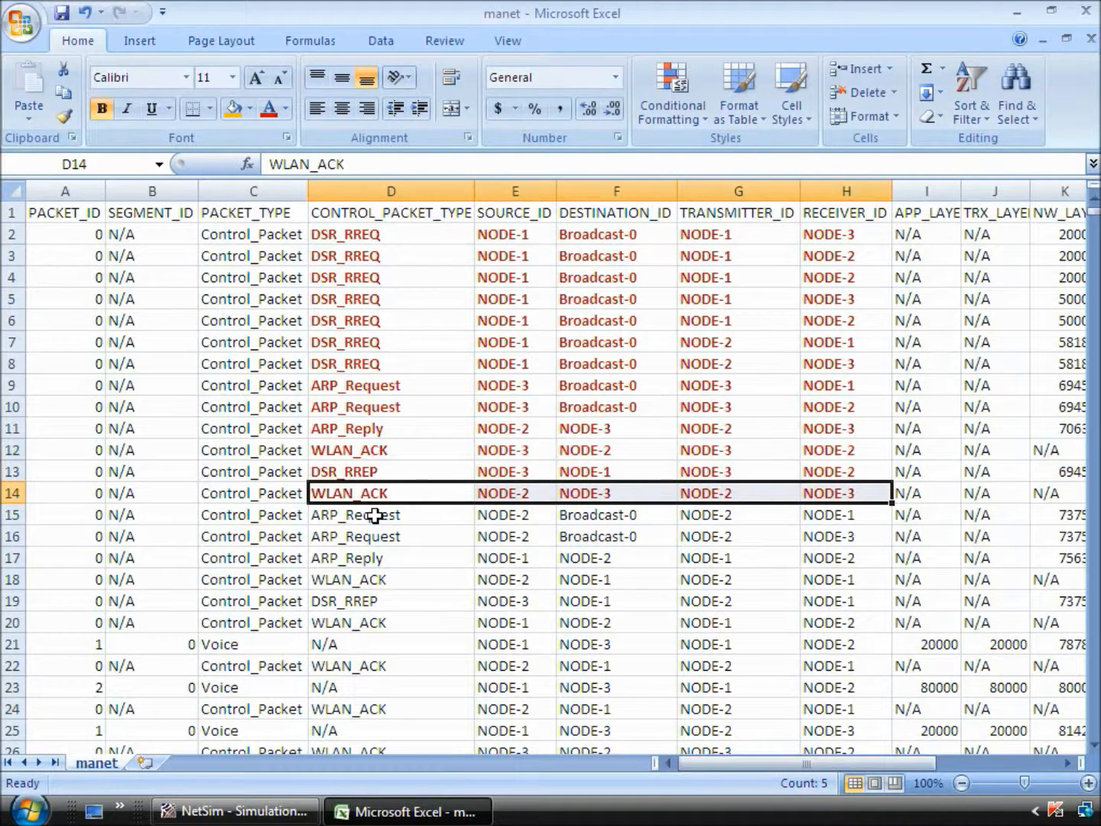
# Make node 2's ARP_Request records and the following ARP_Reply and WLAN_ACK in D15:H18 bold and red
pyautogui.moveTo(375, 516); pyautogui.dragTo(810, 535)
pyautogui.hotkey('ctrl', 'b')
pyautogui.click(266, 108)
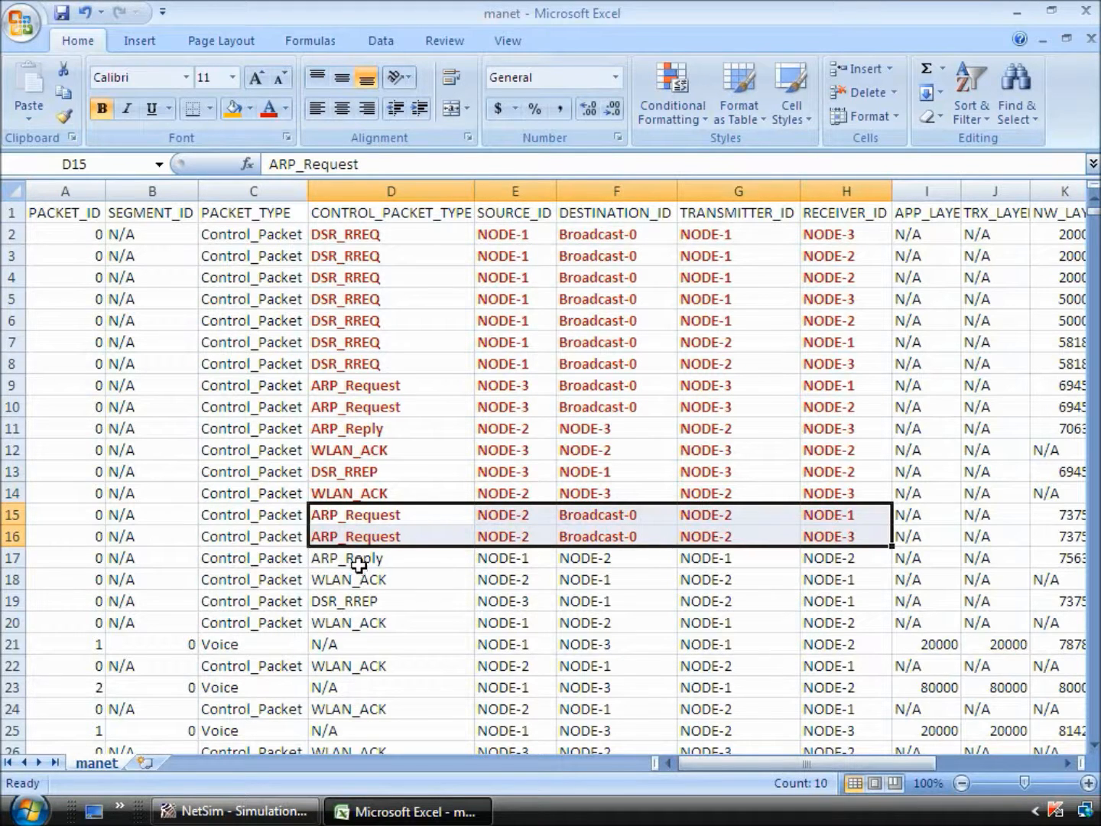
pyautogui.moveTo(358, 566); pyautogui.dragTo(812, 558)
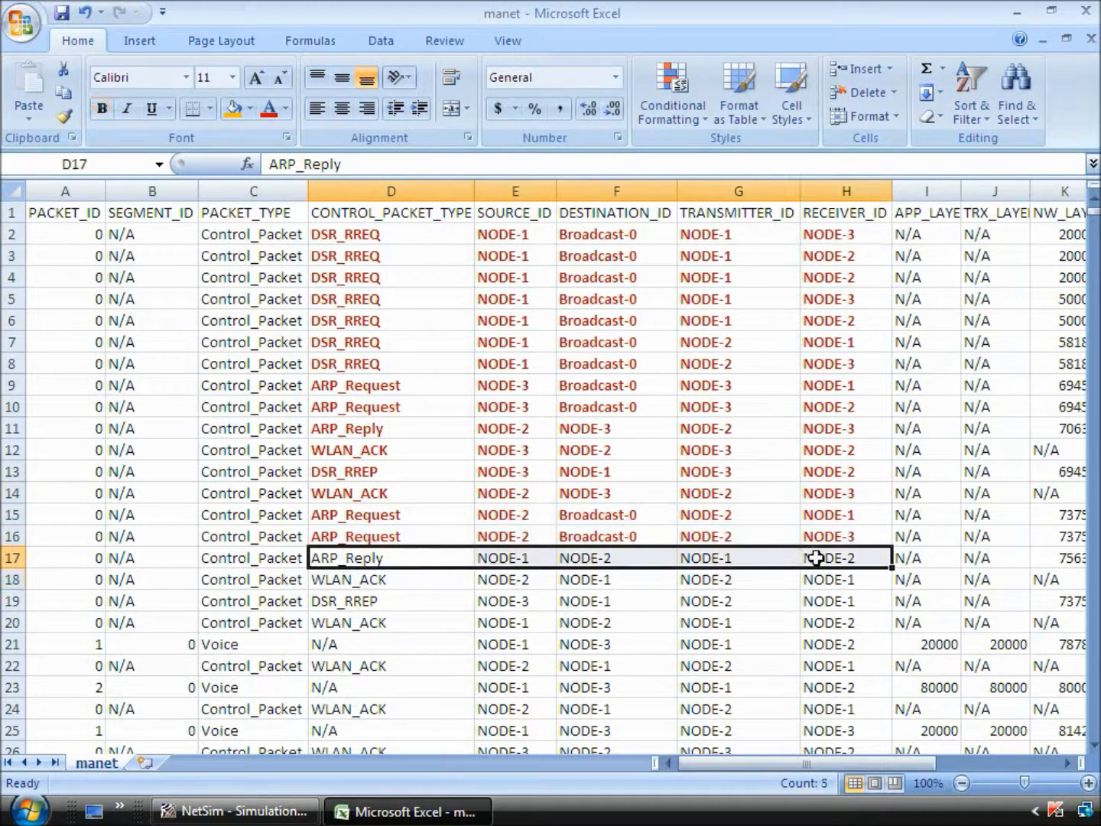
pyautogui.click(270, 107)
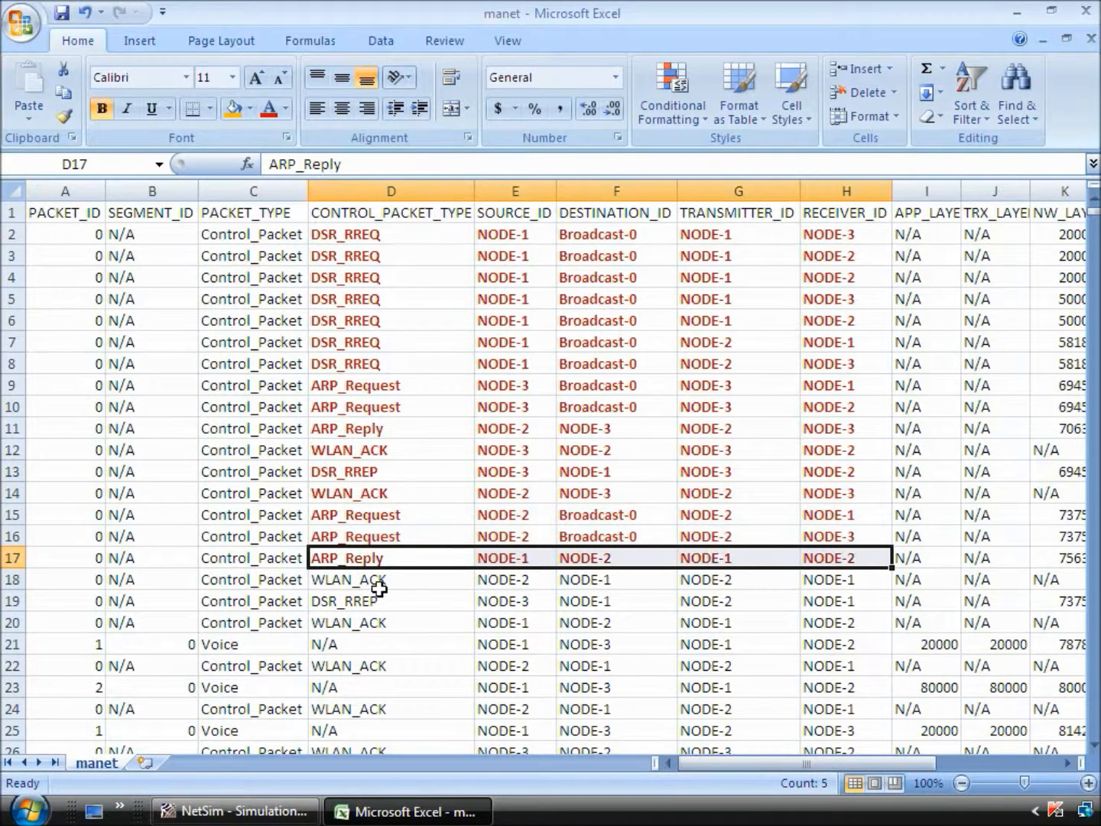
pyautogui.moveTo(375, 579); pyautogui.dragTo(848, 580)
pyautogui.hotkey('ctrl', 'b')
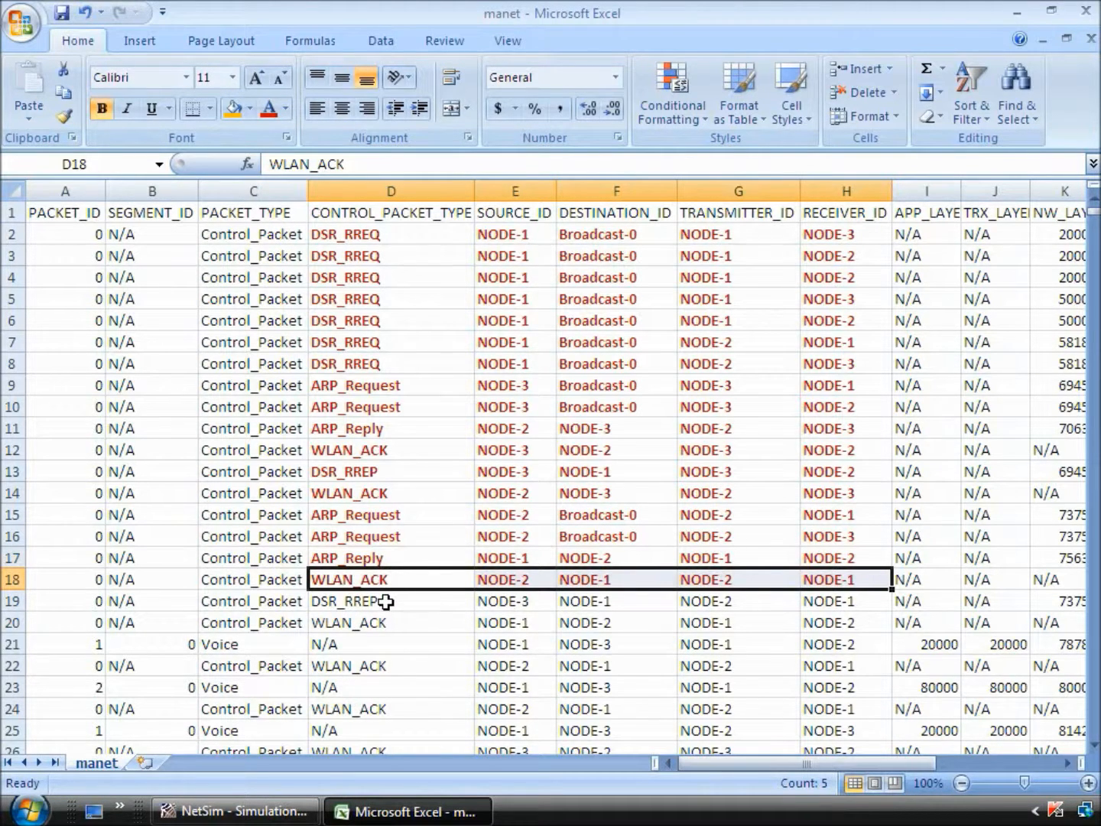
# Format the DSR_RREP record forwarded to node 1 and its WLAN_ACK in D19:H20 as bold red text
pyautogui.moveTo(386, 601); pyautogui.dragTo(819, 600)
pyautogui.hotkey('ctrl', 'b')
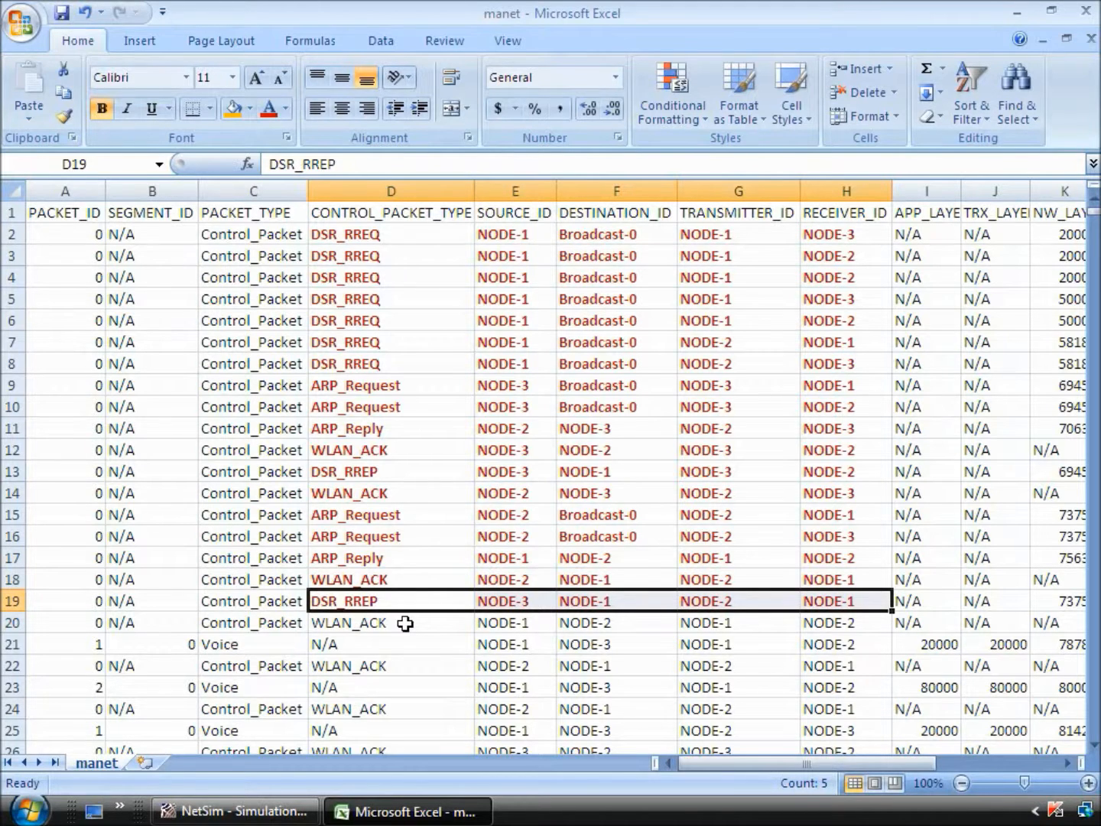
pyautogui.moveTo(405, 624); pyautogui.dragTo(815, 623)
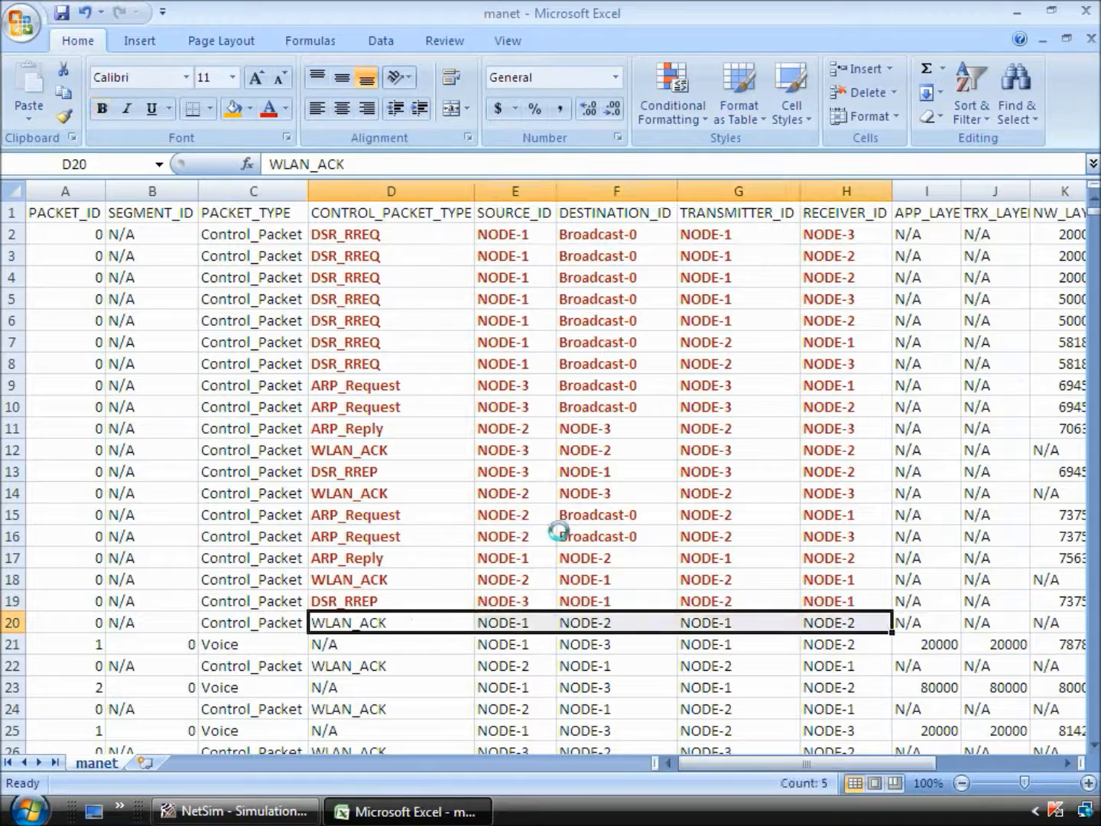
pyautogui.hotkey('ctrl', 'b')
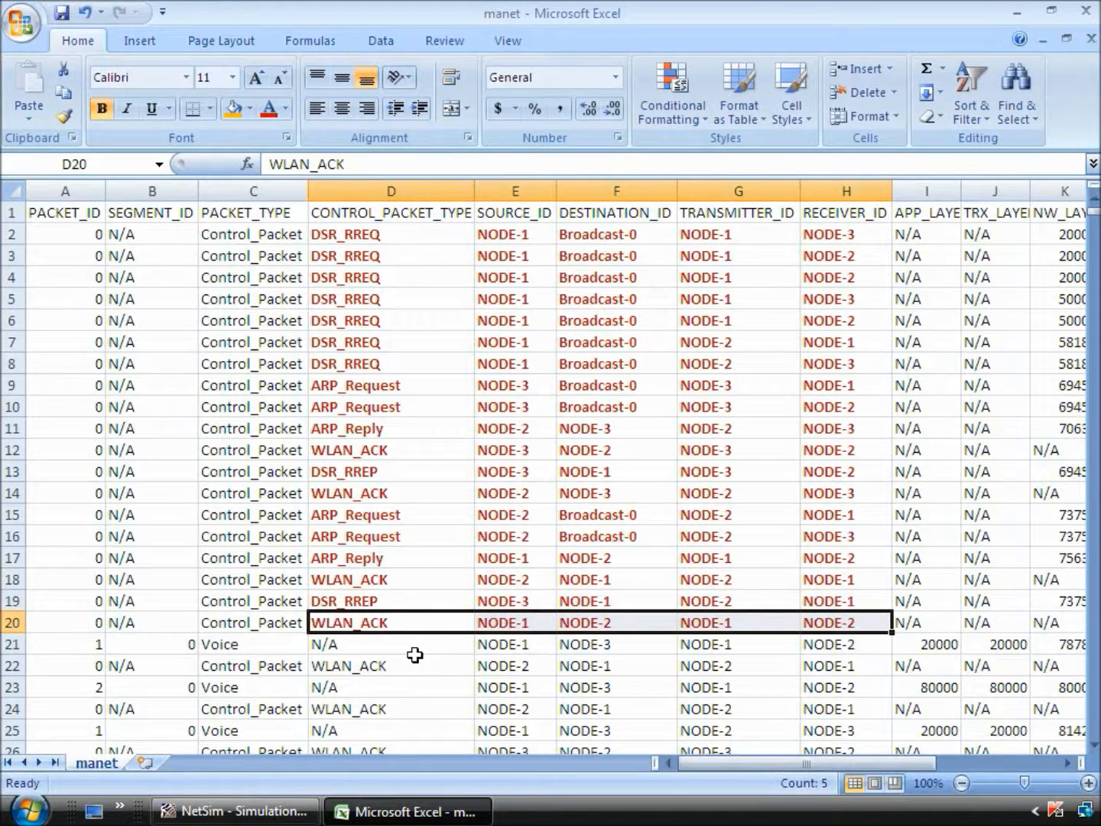
# Make the first Voice record (C21:H21) bold with an orange fill, and its WLAN_ACK (D22:H22) bold and red
pyautogui.moveTo(245, 643); pyautogui.dragTo(819, 641)
pyautogui.click(102, 108)
pyautogui.click(234, 109)
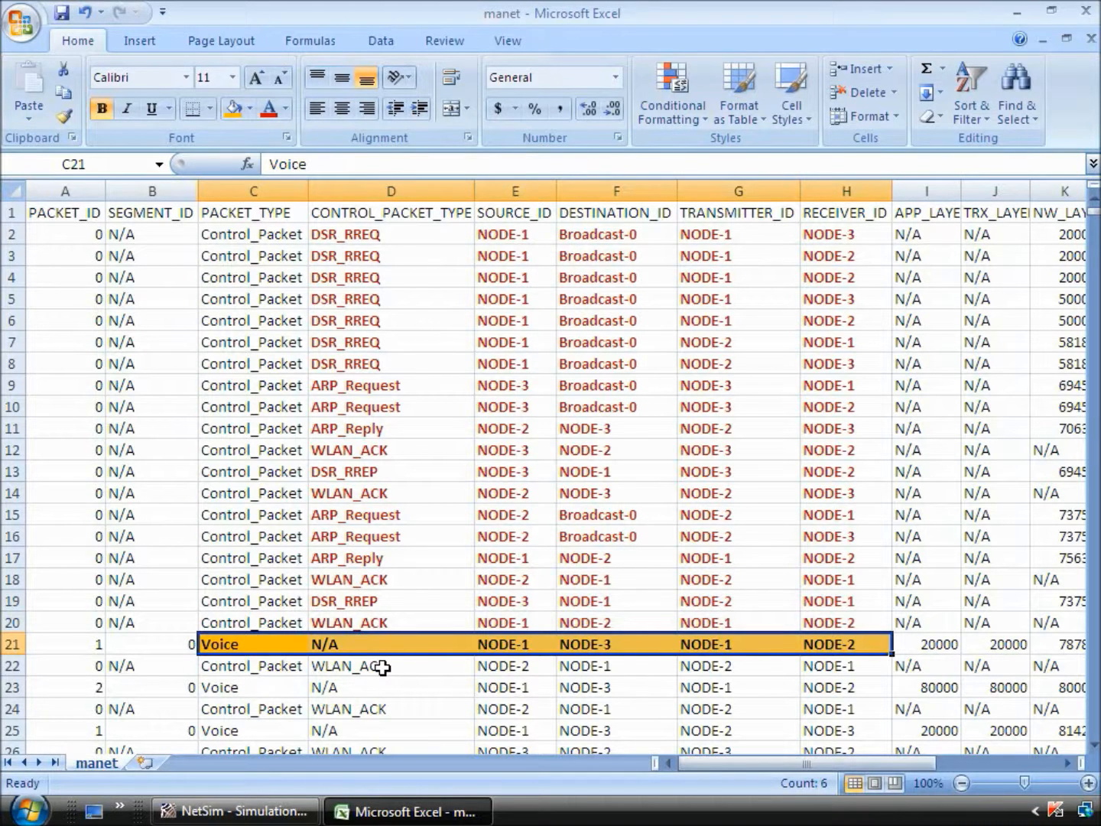
pyautogui.moveTo(382, 667); pyautogui.dragTo(842, 665)
pyautogui.hotkey('ctrl', 'b')
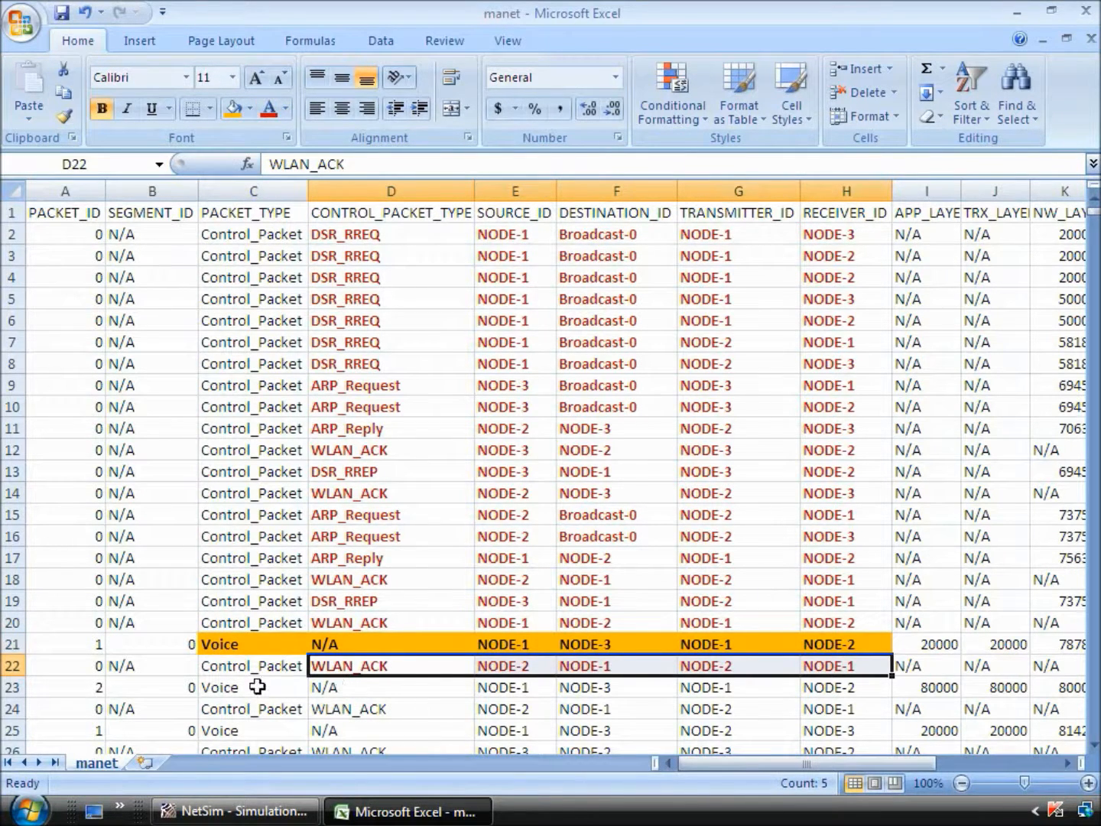
# Make the Voice record in C23:H23 bold with an orange fill, and the WLAN_ACK in D24:H24 bold and red
pyautogui.moveTo(259, 686); pyautogui.dragTo(856, 681)
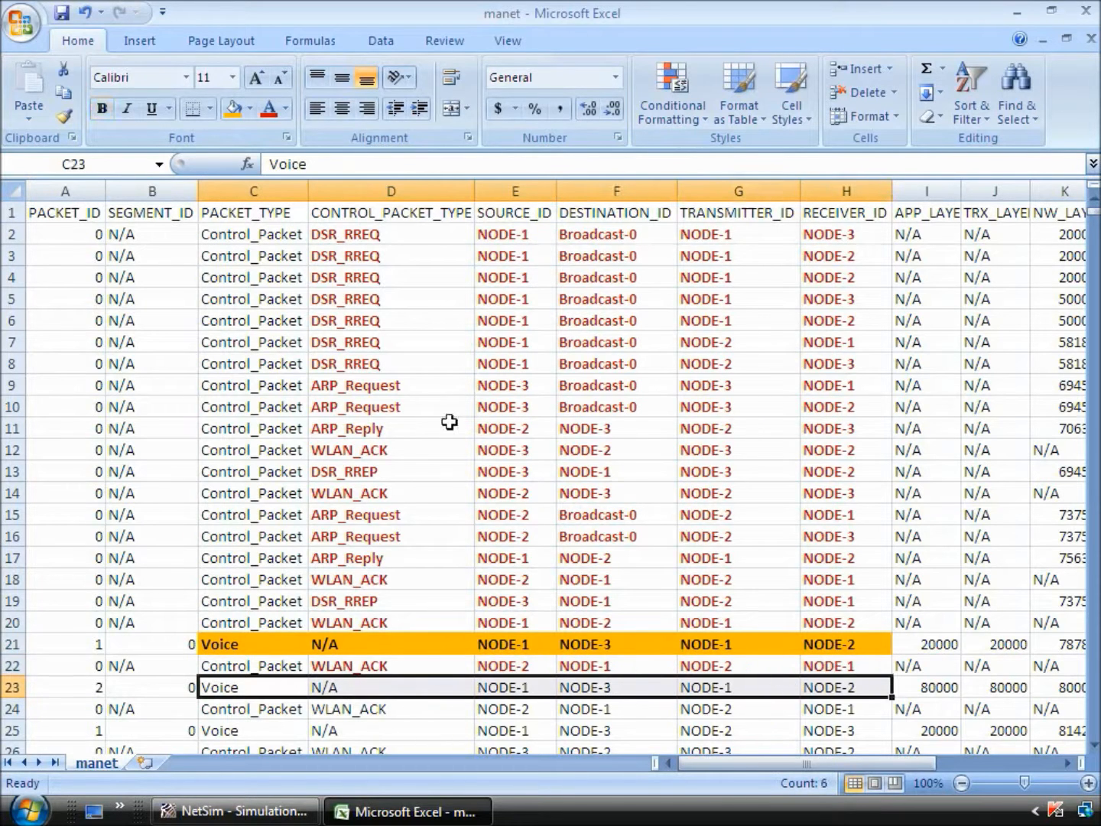
pyautogui.hotkey('ctrl', 'b')
pyautogui.click(230, 111)
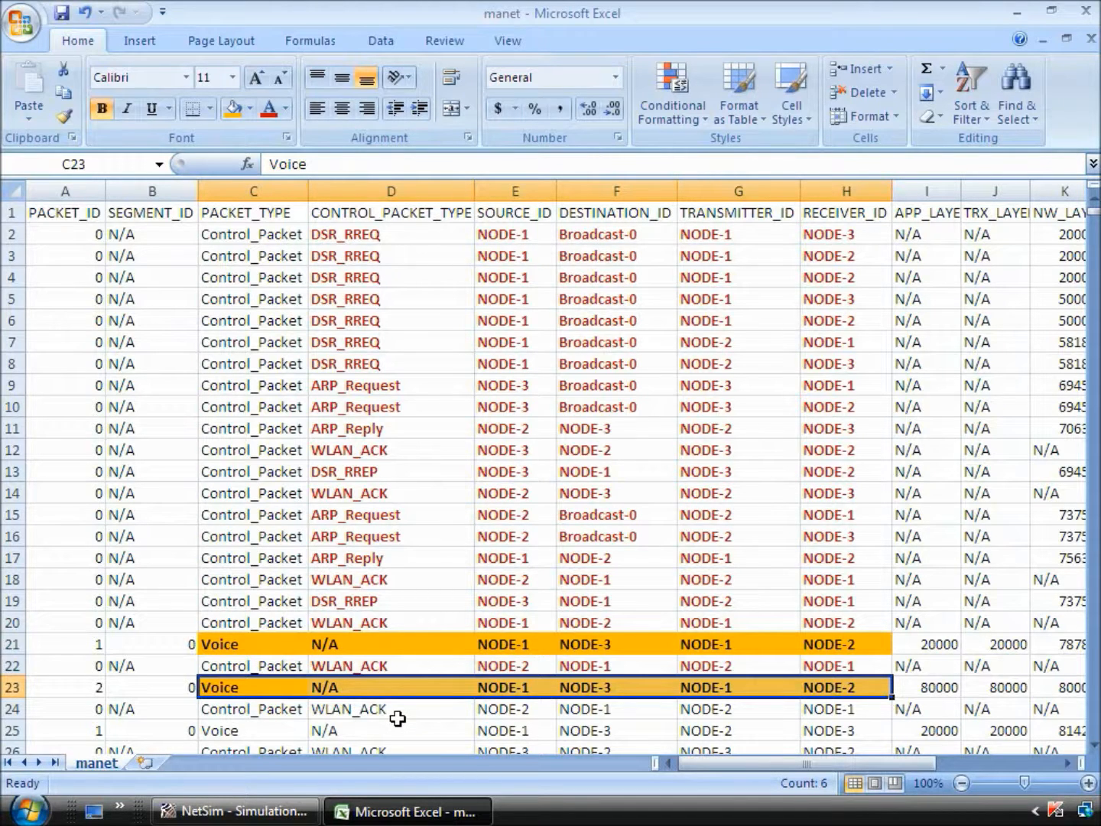
pyautogui.moveTo(393, 711); pyautogui.dragTo(831, 712)
pyautogui.hotkey('ctrl', 'b')
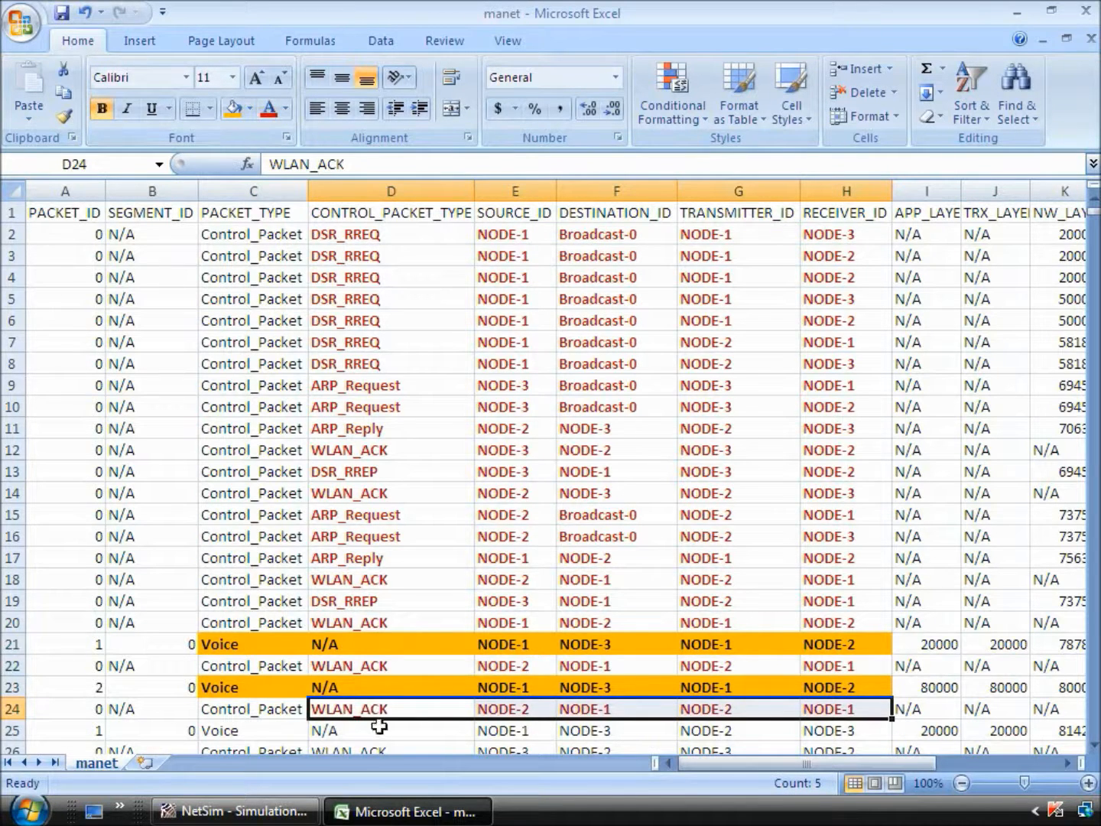
# Make the Voice record from node 2 to node 3 (C25:H25) bold with an orange fill, and the WLAN_ACK in D26:H26 bold and red
pyautogui.scroll(-1, 378, 723)
pyautogui.scroll(-1, 379, 719)
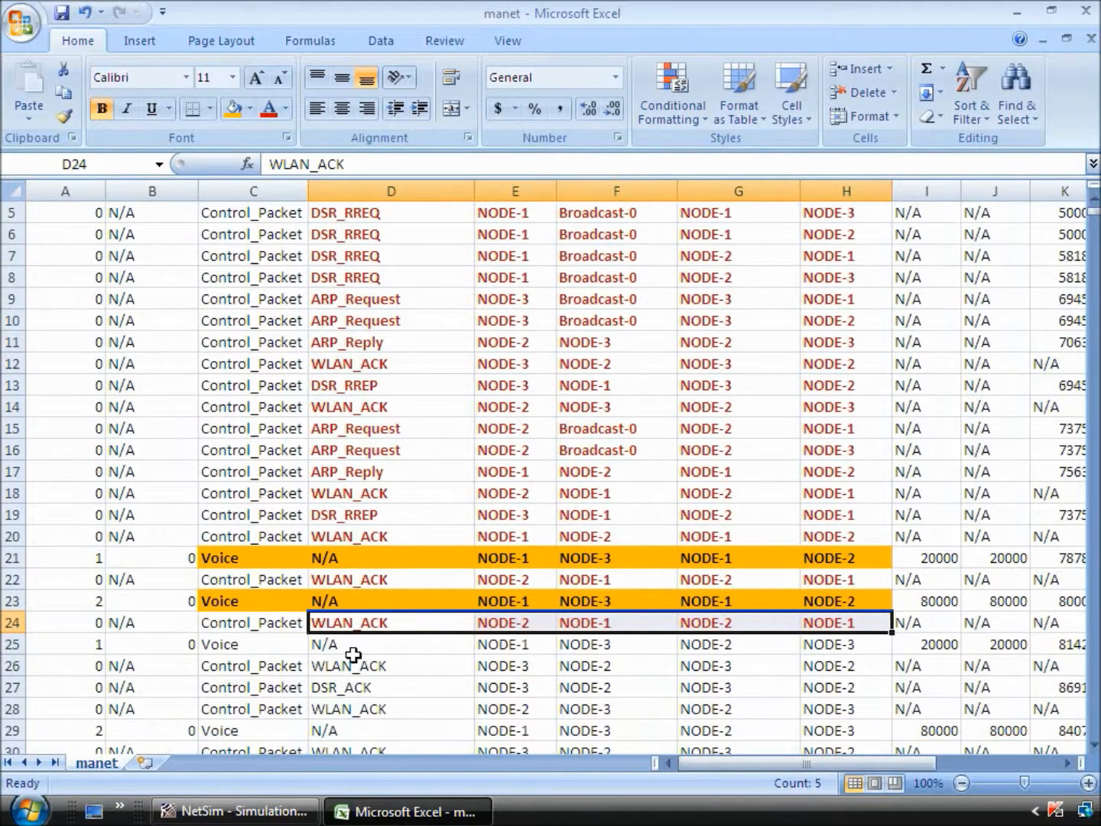
pyautogui.moveTo(268, 649); pyautogui.dragTo(851, 644)
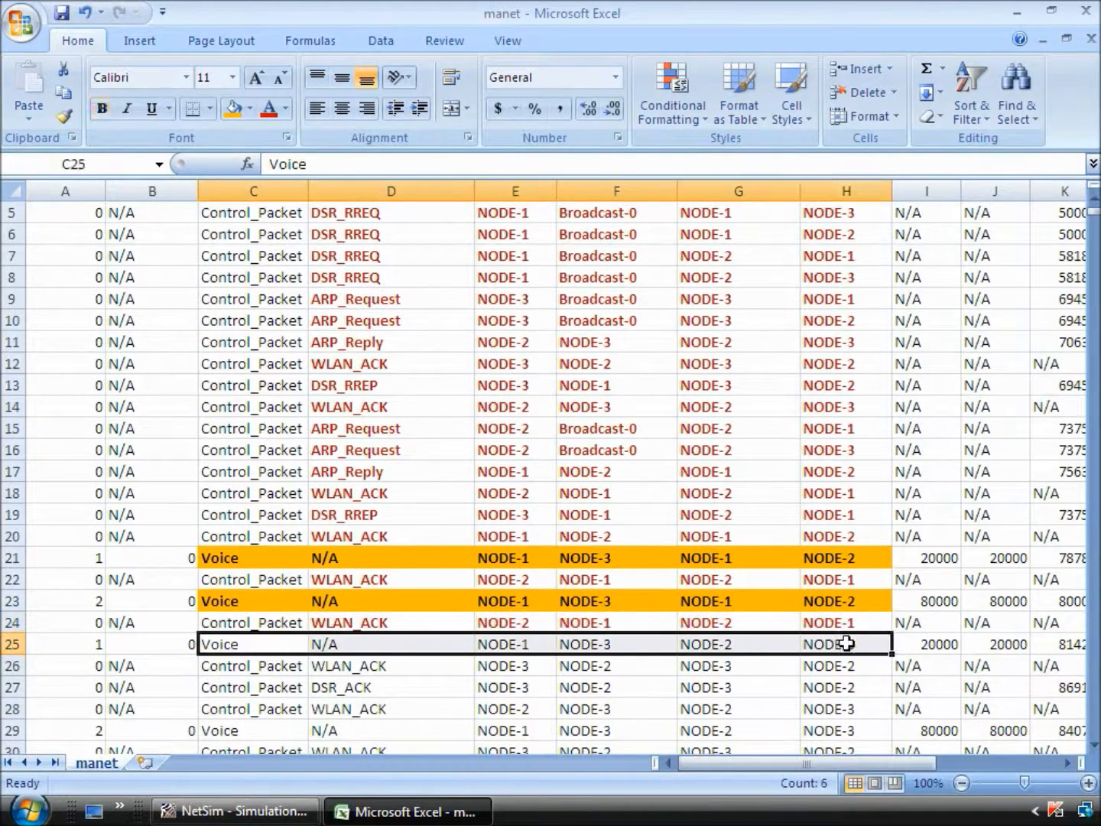
pyautogui.click(234, 108)
pyautogui.hotkey('ctrl', 'b')
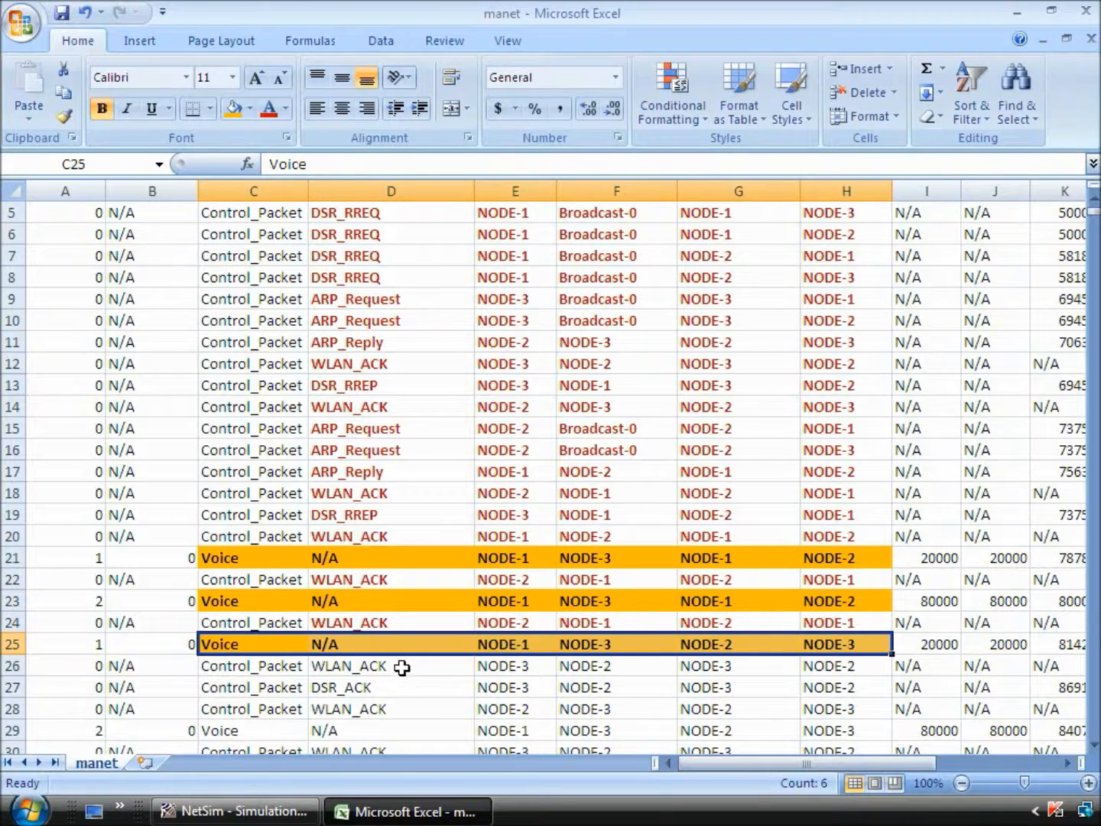
pyautogui.moveTo(403, 665); pyautogui.dragTo(837, 664)
pyautogui.hotkey('ctrl', 'b')
pyautogui.click(266, 107)
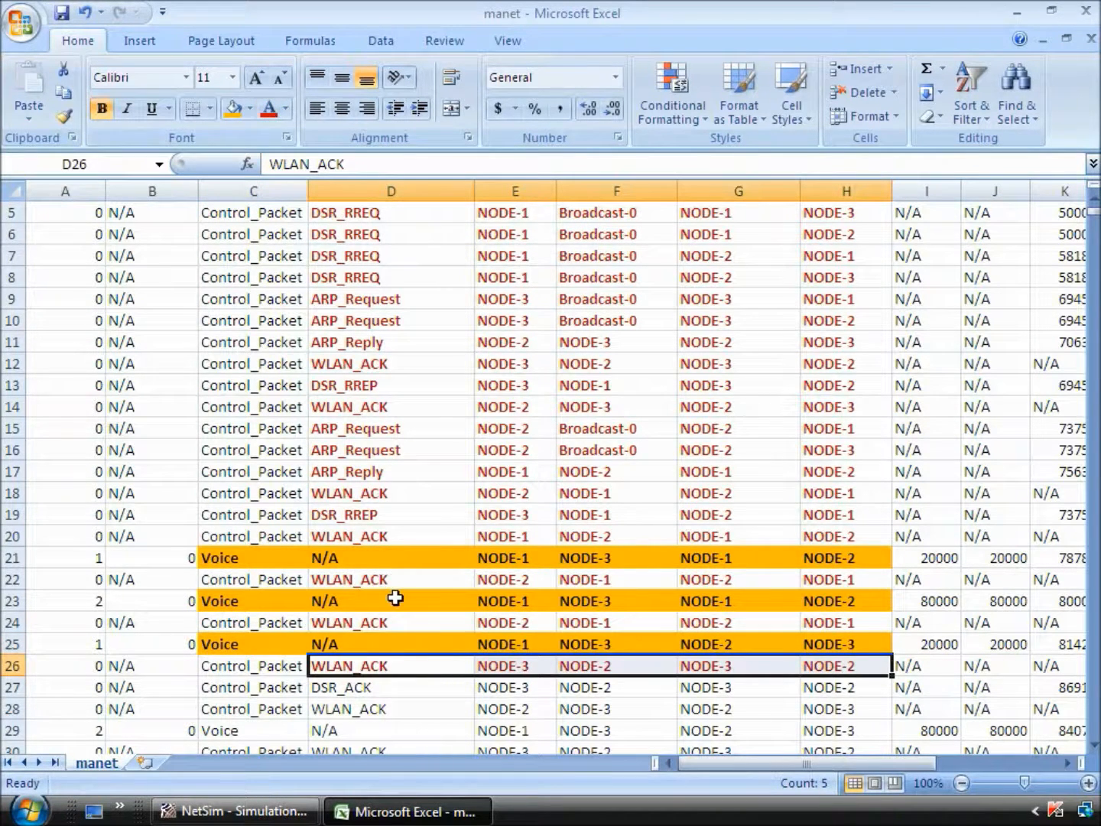